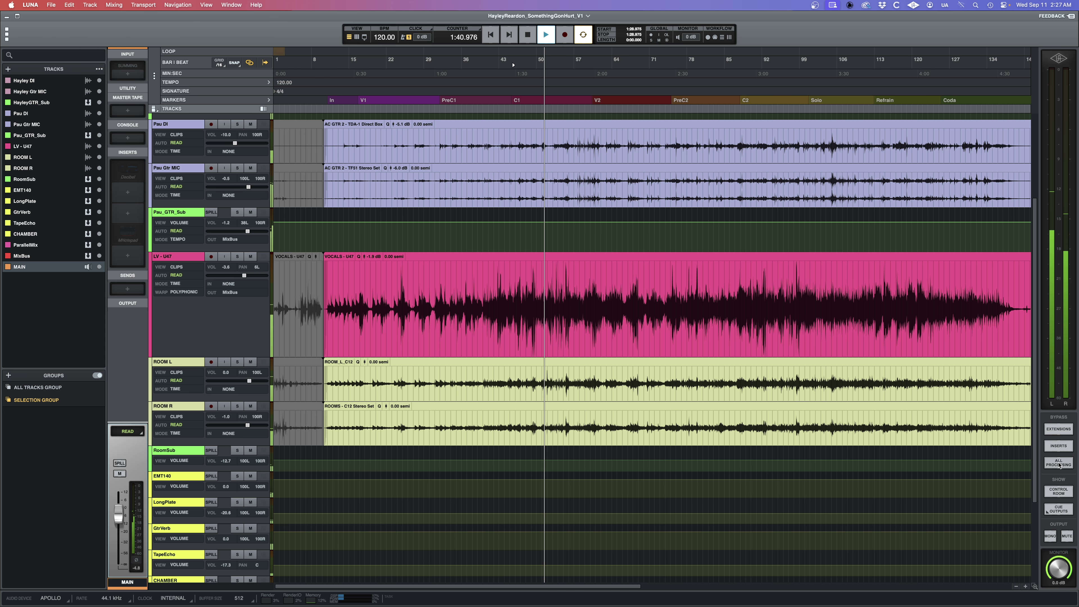
Turn off the all-processing bypass on the monitor output and play the mix with its processing active
{"action": "key", "text": "space"}
{"action": "left_click", "coordinate": [1058, 465]}
{"action": "key", "text": "space"}
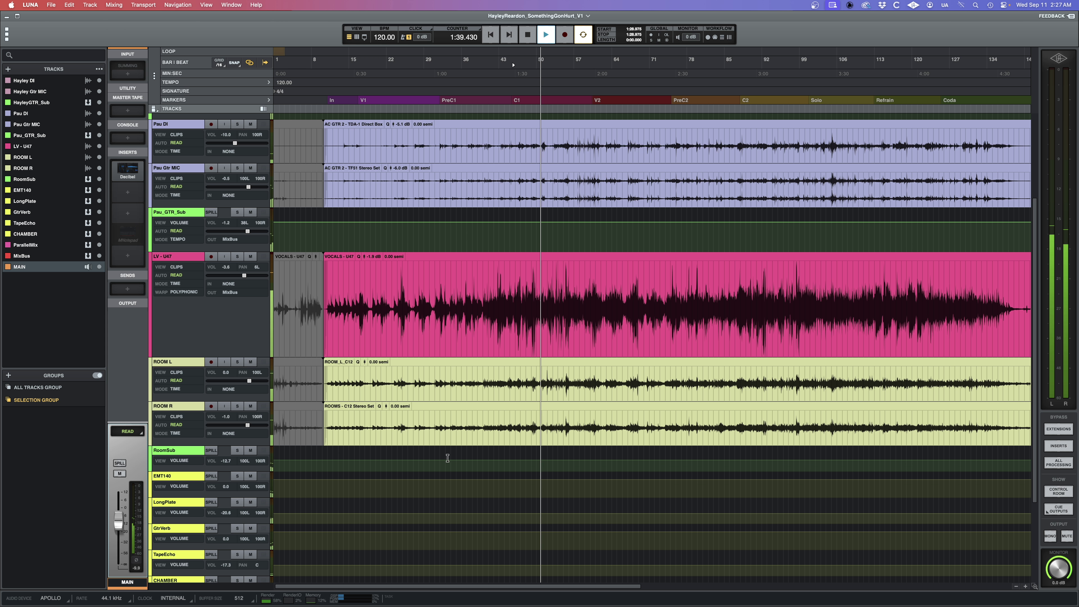
{"action": "key", "text": "space"}
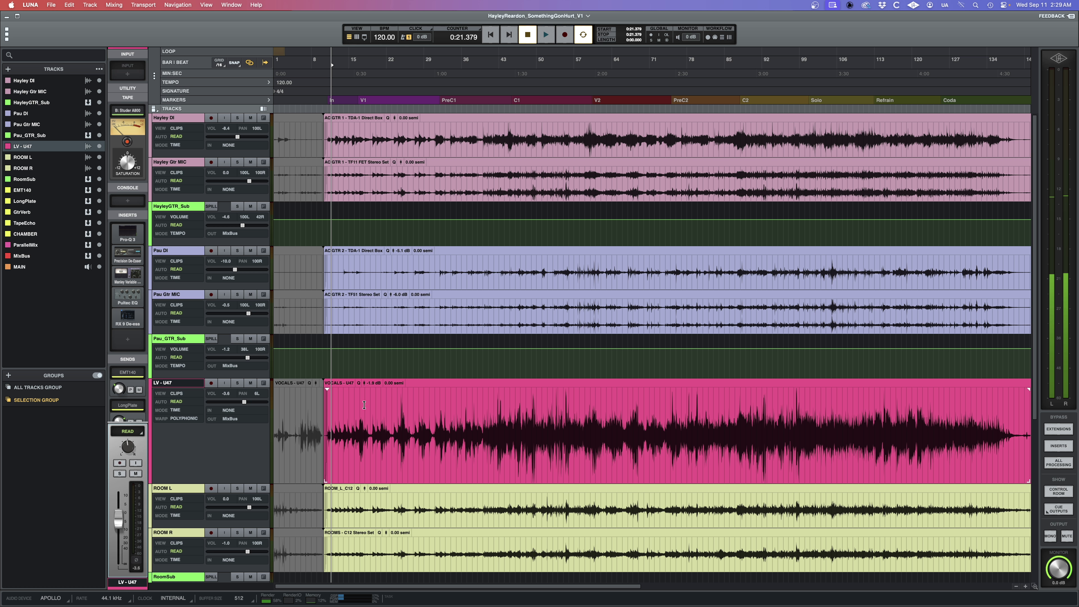
Solo the LV - U47 vocal track and play it alone from about 0:29
{"action": "left_click", "coordinate": [120, 474]}
{"action": "key", "text": "space"}
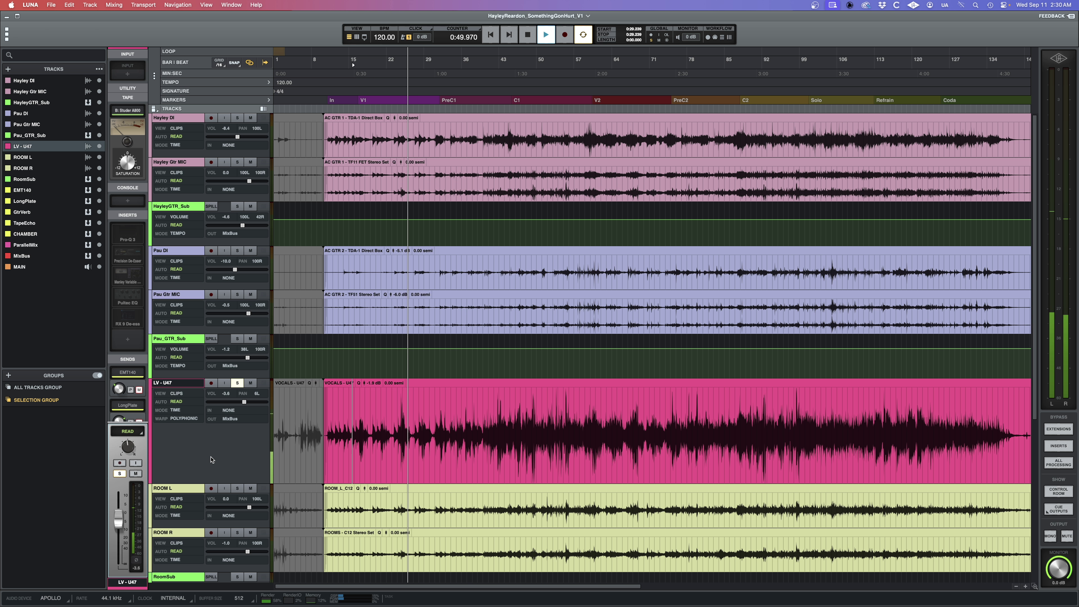
{"action": "key", "text": "space"}
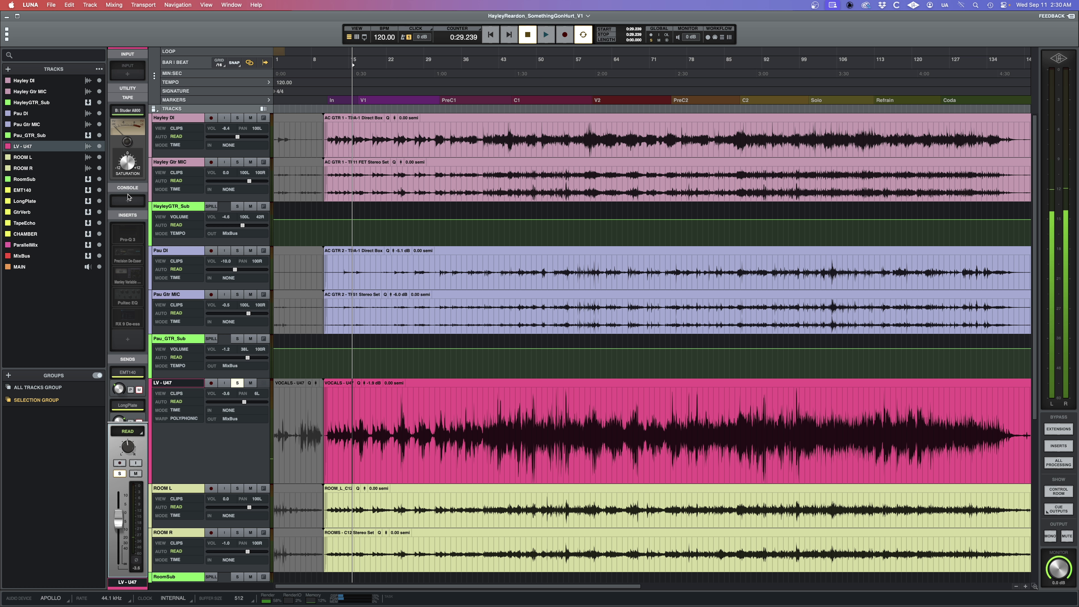
Open the settings of the Studer A800 tape machine on the LV - U47 track to review its tape setup
{"action": "left_click", "coordinate": [127, 142]}
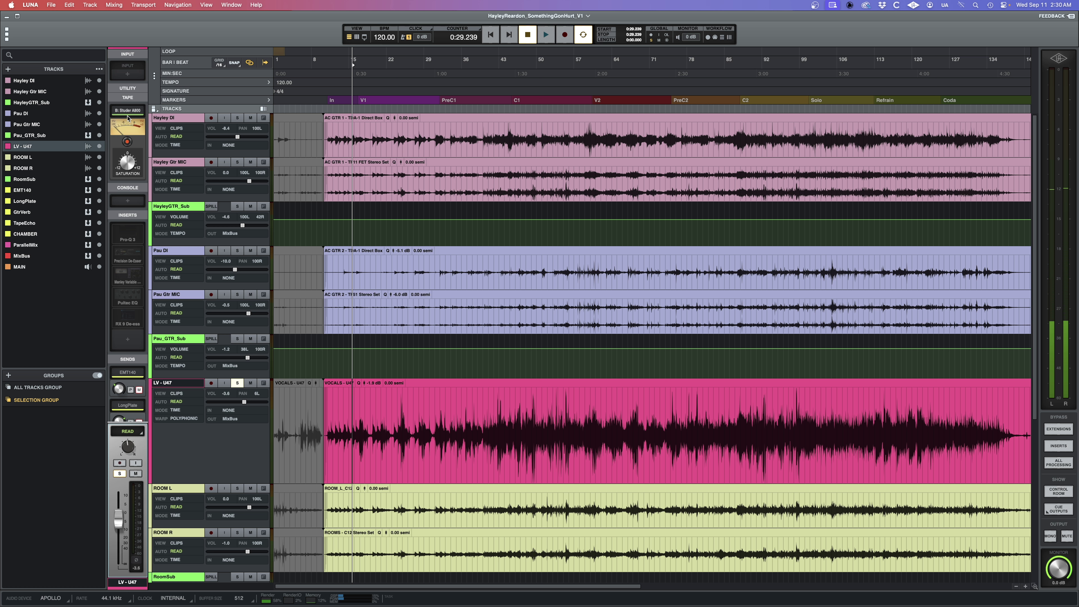
{"action": "left_click", "coordinate": [128, 118]}
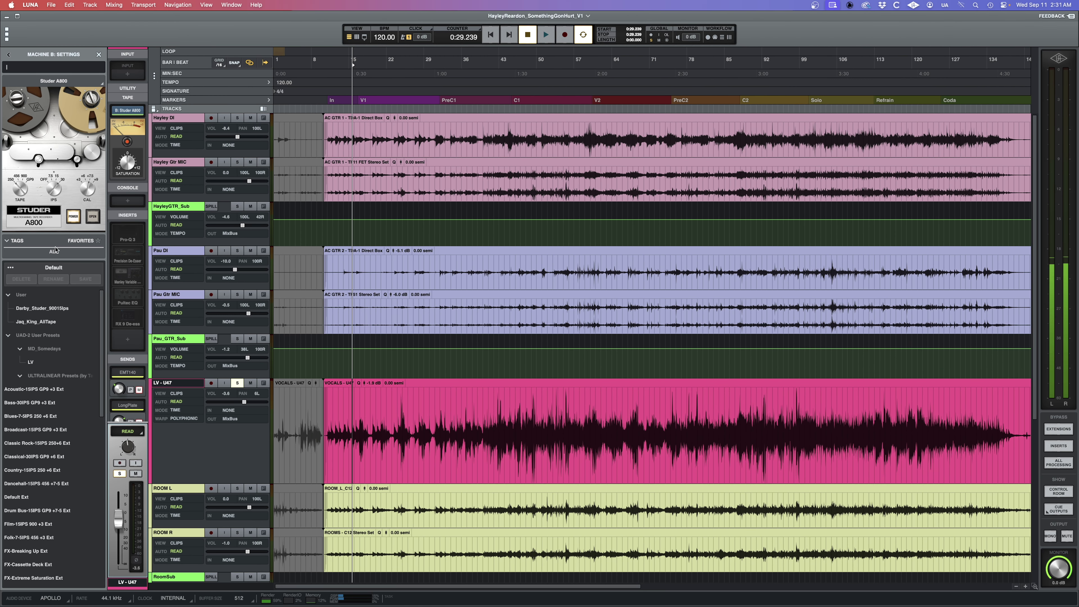
{"action": "left_click", "coordinate": [237, 383]}
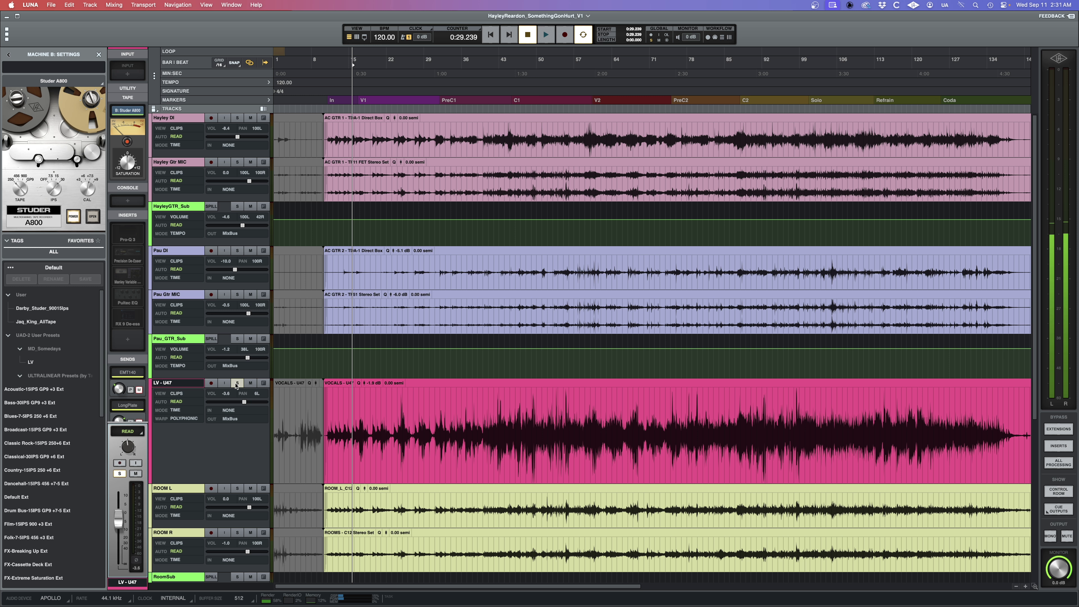
Open and engage the vocal's Pro-Q 3 equalizer, and examine its low-cut and low-mid bands
{"action": "left_click", "coordinate": [126, 233]}
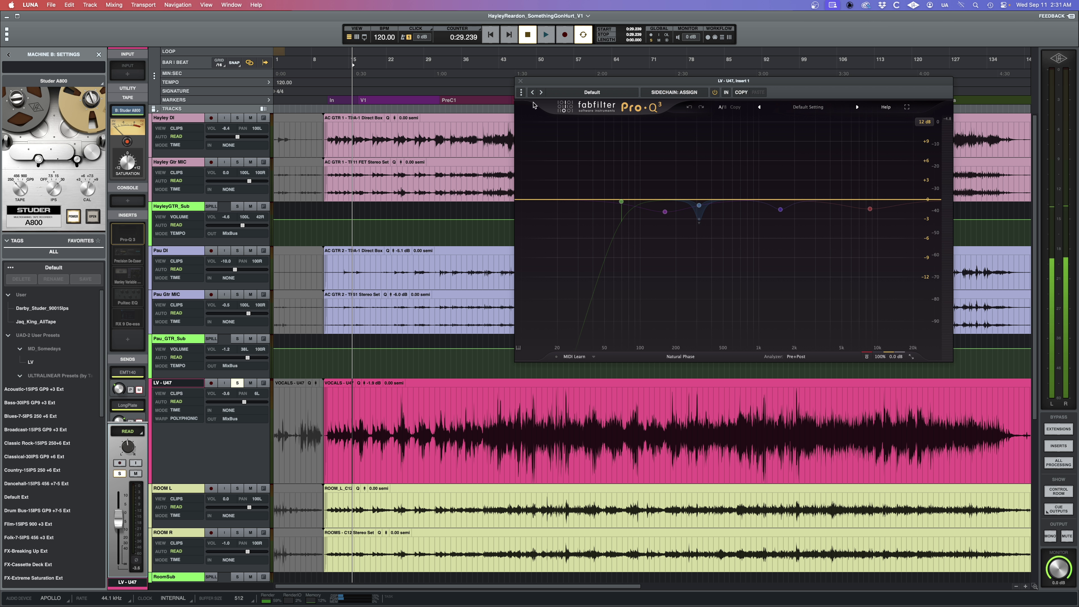
{"action": "left_click", "coordinate": [716, 93]}
{"action": "mouse_move", "coordinate": [725, 81]}
{"action": "left_mouse_down"}
{"action": "mouse_move", "coordinate": [584, 106]}
{"action": "mouse_move", "coordinate": [559, 132]}
{"action": "left_mouse_up"}
{"action": "mouse_move", "coordinate": [449, 258]}
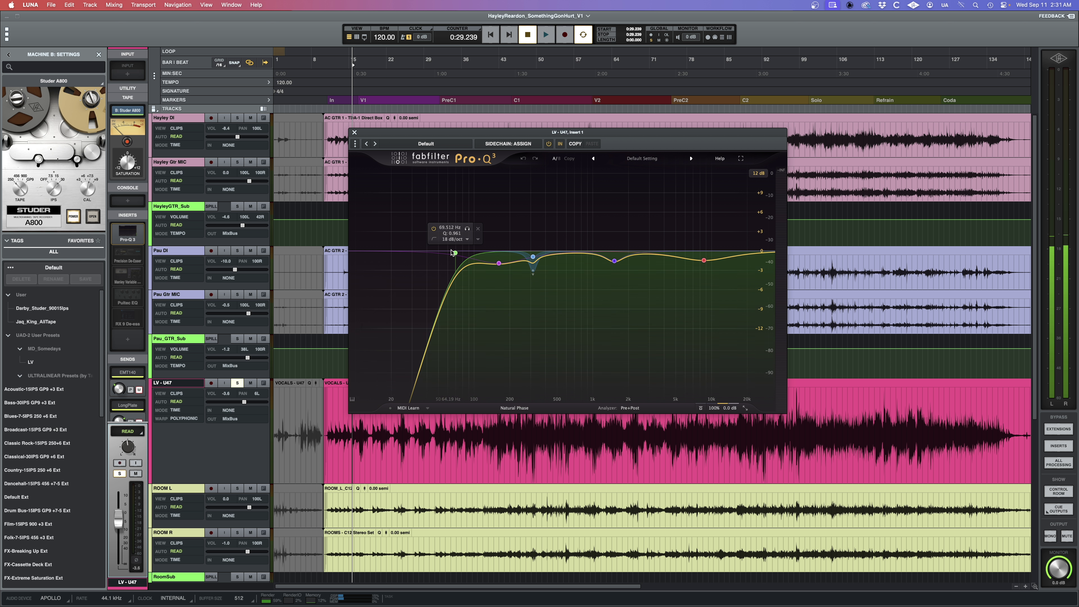
{"action": "mouse_move", "coordinate": [498, 267]}
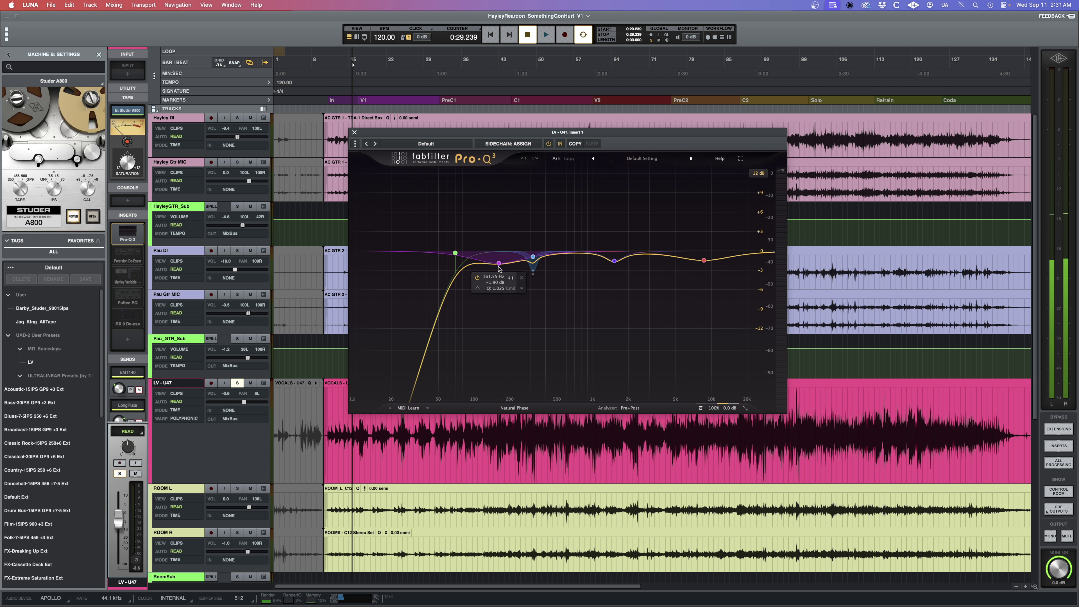
{"action": "mouse_move", "coordinate": [534, 259]}
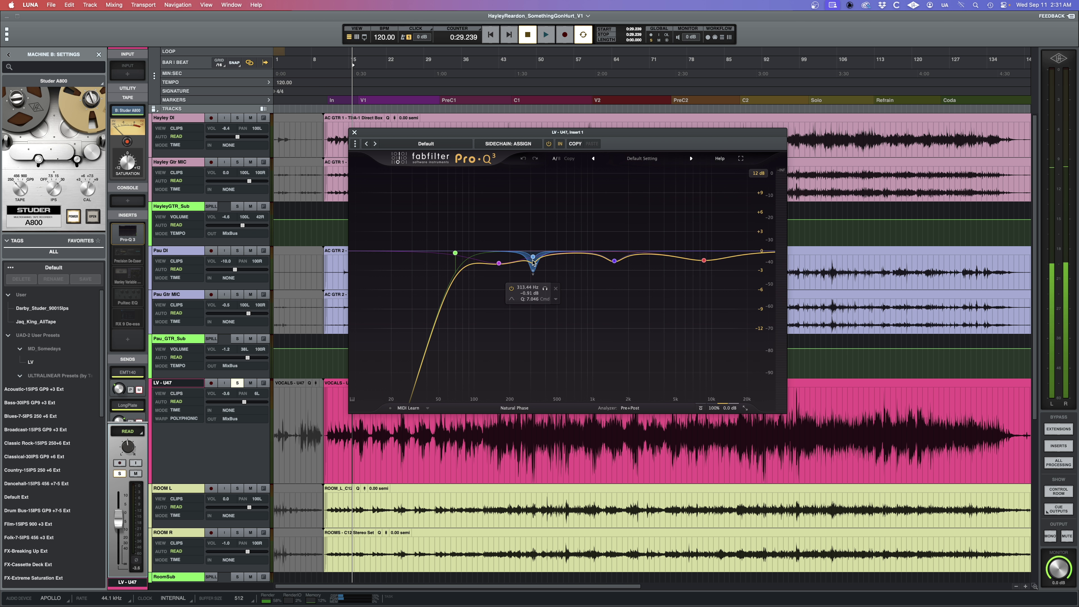
Play the soloed vocal through Pro-Q 3 from about 0:20 and close the equalizer window
{"action": "left_click", "coordinate": [328, 365]}
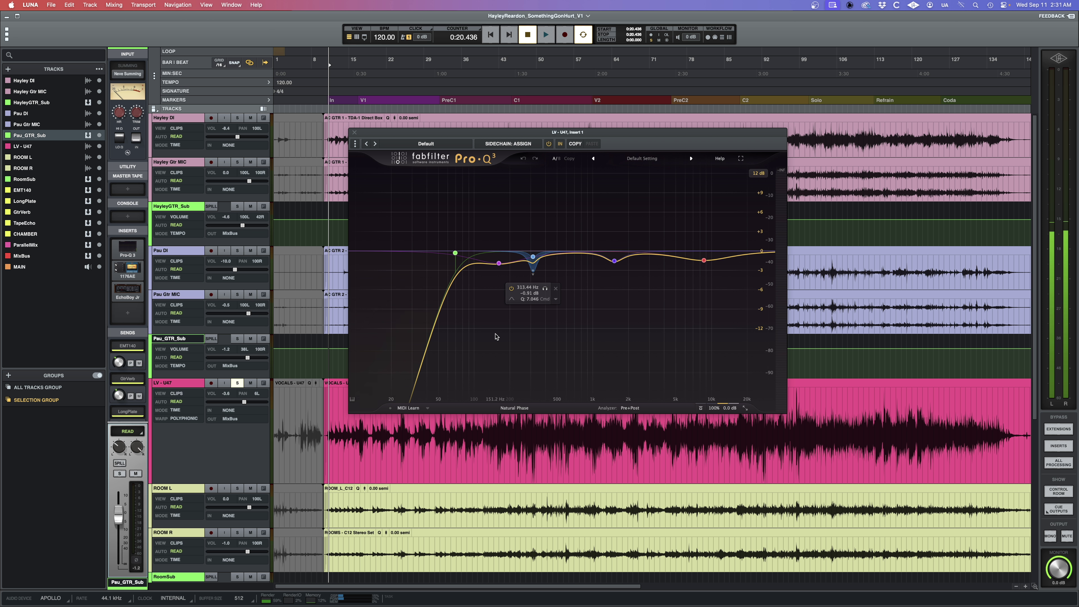
{"action": "key", "text": "space"}
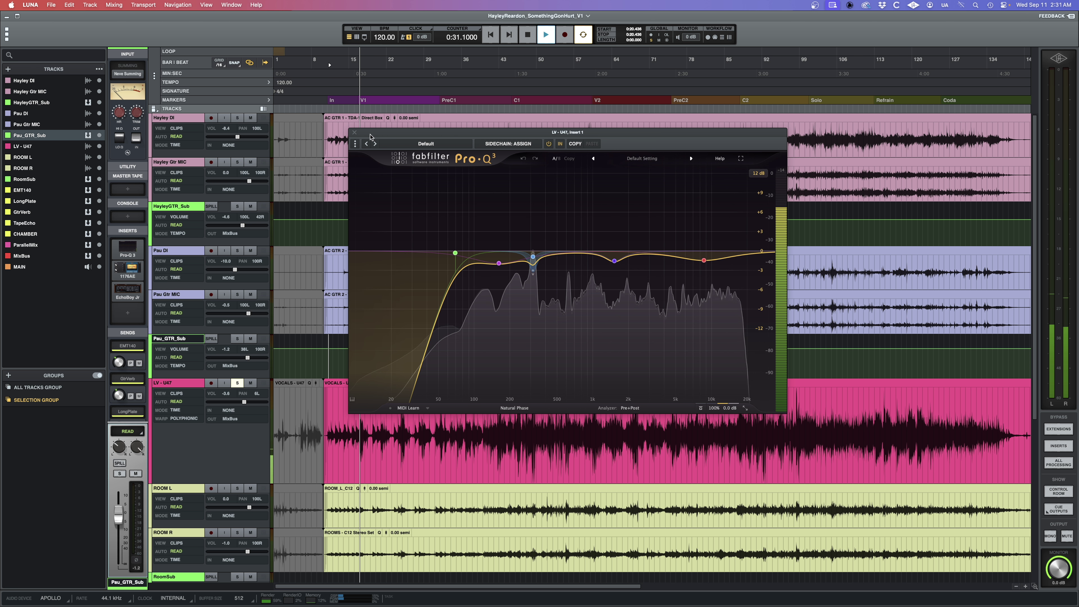
{"action": "left_click_drag", "start_coordinate": [376, 136], "coordinate": [494, 131]}
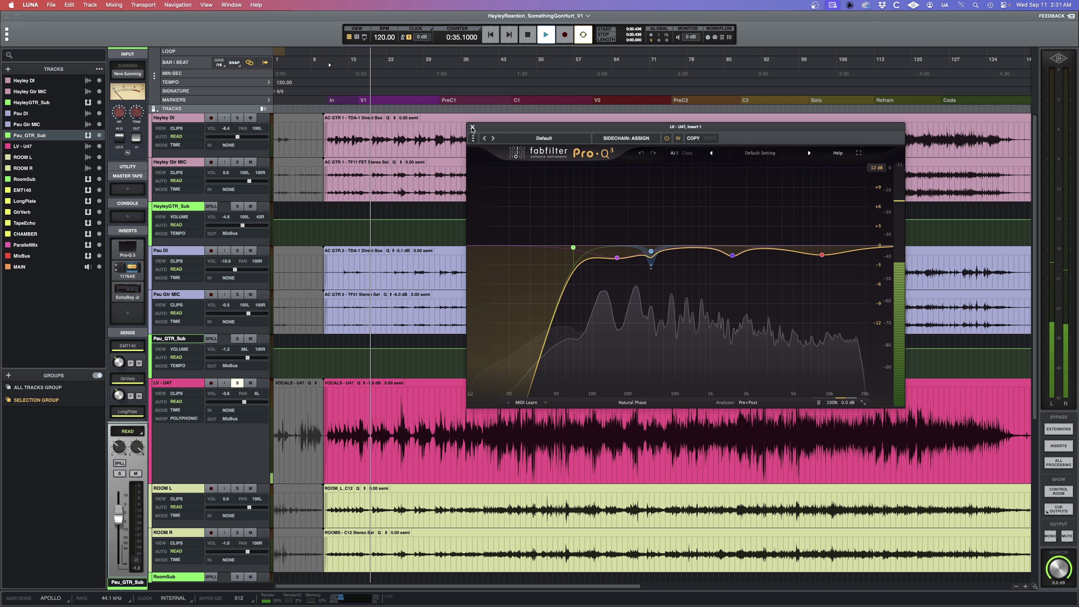
{"action": "left_click", "coordinate": [473, 128]}
{"action": "key", "text": "space"}
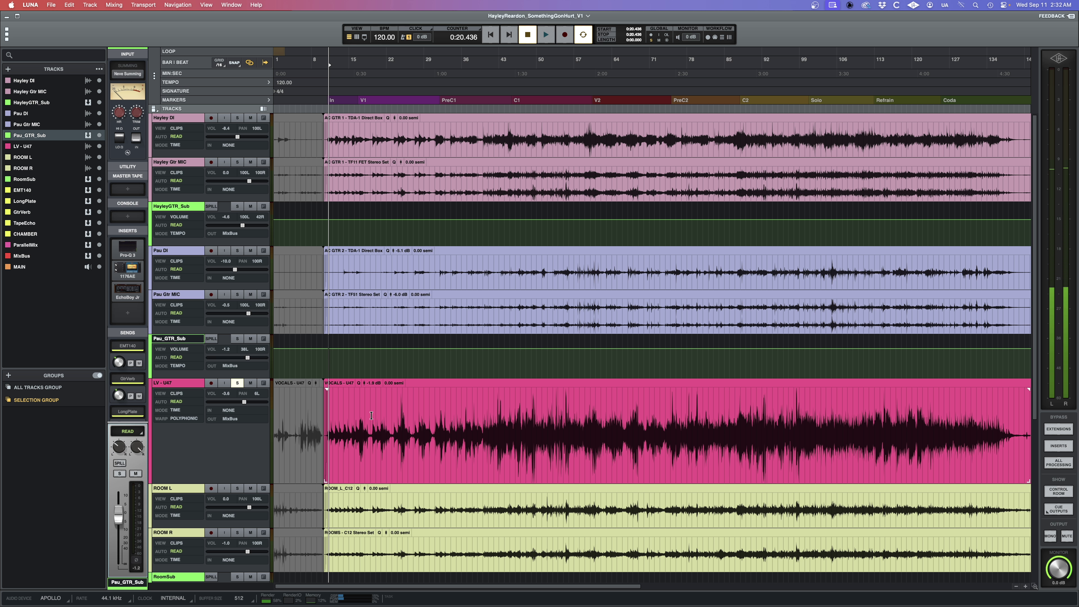
Open and engage the Precision De-Esser on LV - U47, and audition the vocal from about 0:31
{"action": "left_click", "coordinate": [183, 446]}
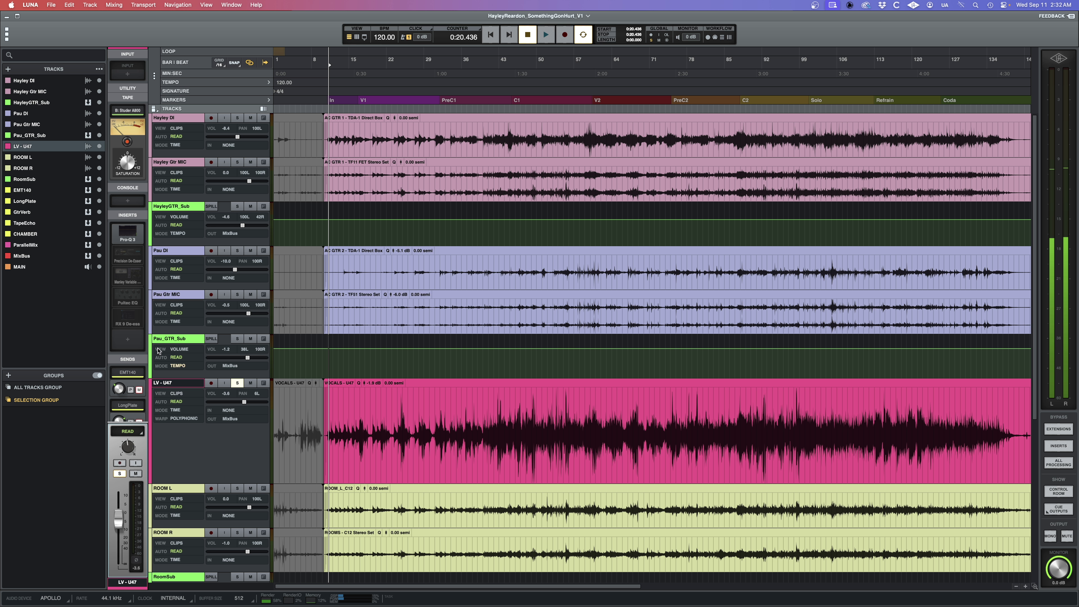
{"action": "left_click", "coordinate": [130, 251]}
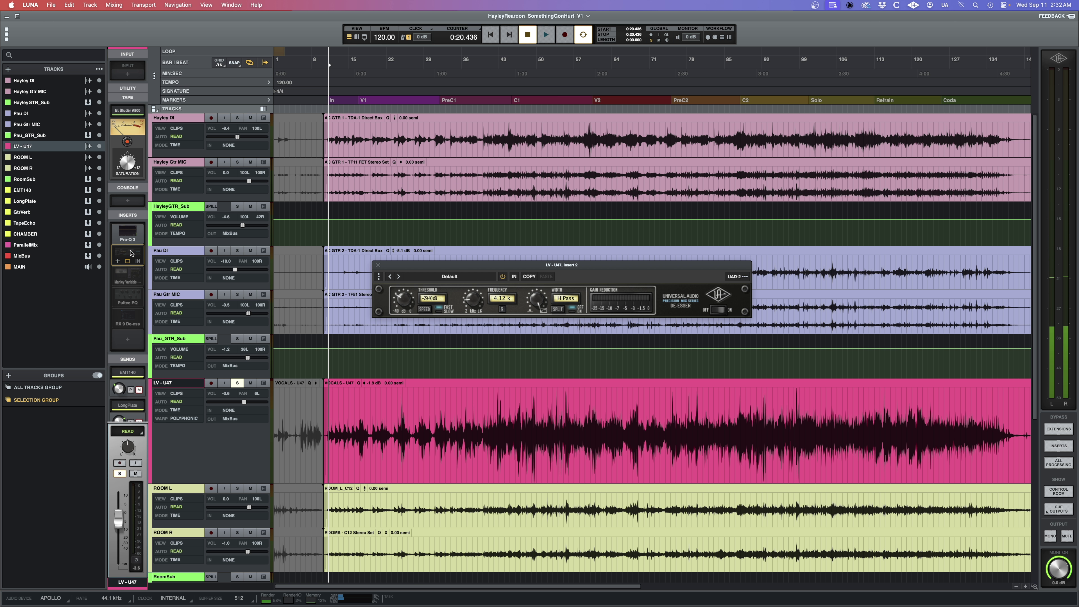
{"action": "left_click", "coordinate": [358, 426]}
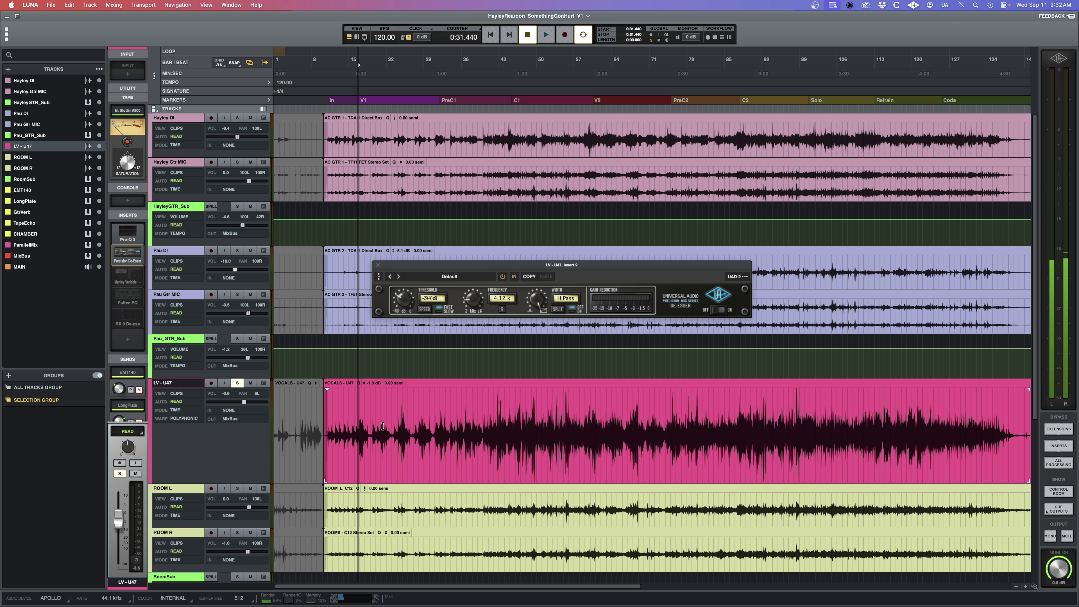
{"action": "key", "text": "space"}
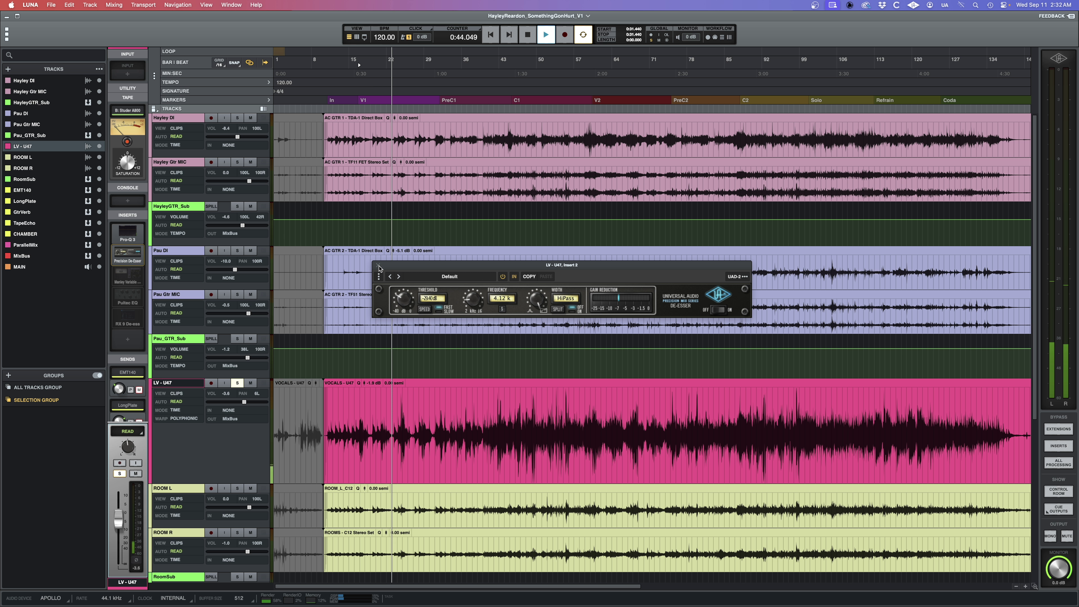
{"action": "key", "text": "space"}
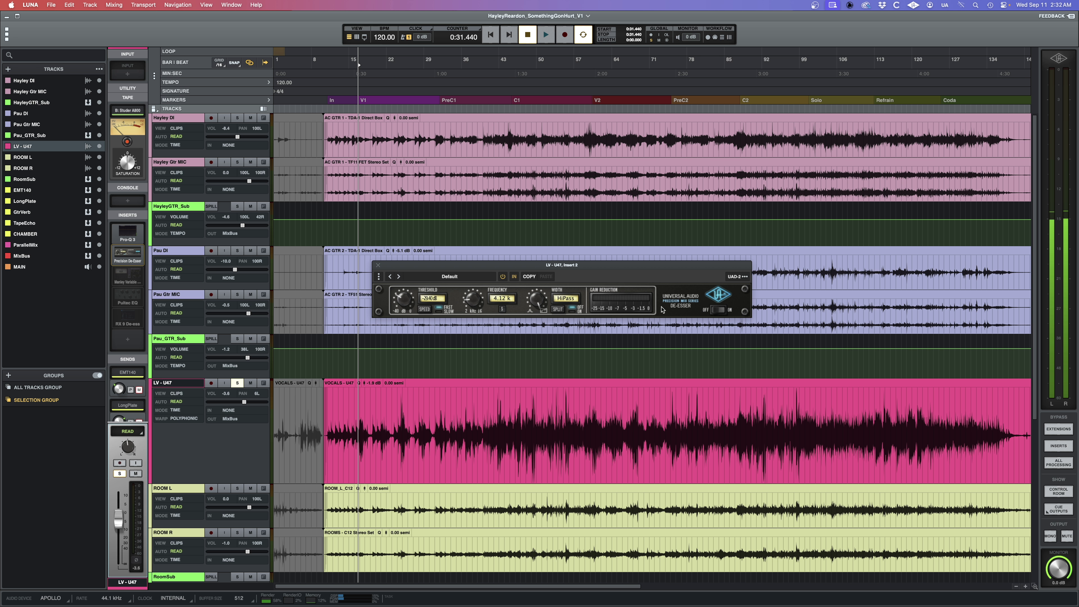
{"action": "left_click", "coordinate": [379, 267]}
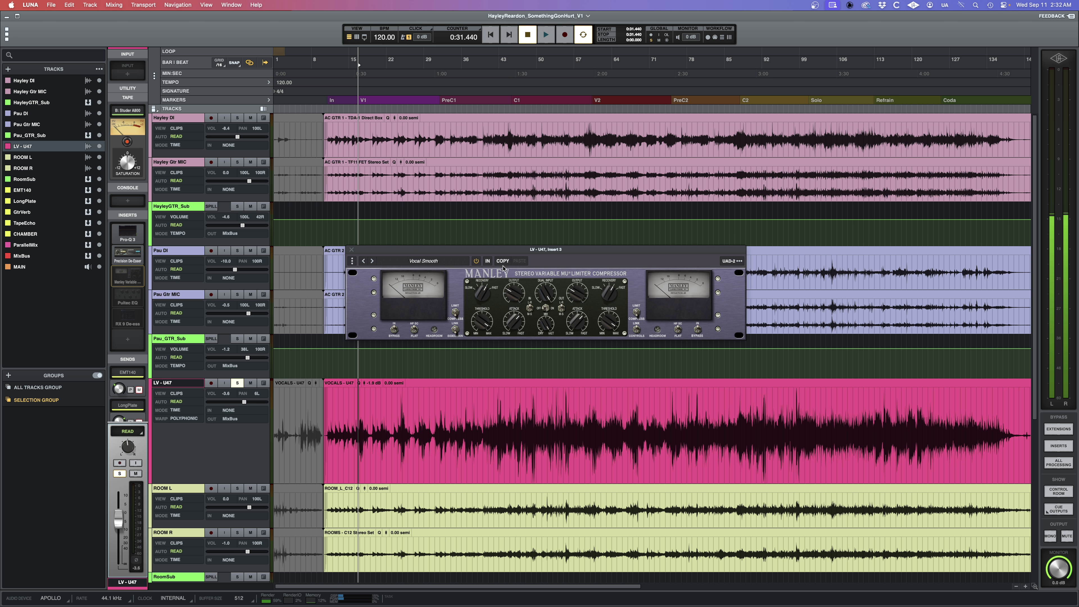
Audition the vocal from about 0:31 through the engaged Manley Variable Mu compressor while lowering the MAIN fader slightly
{"action": "key", "text": "space"}
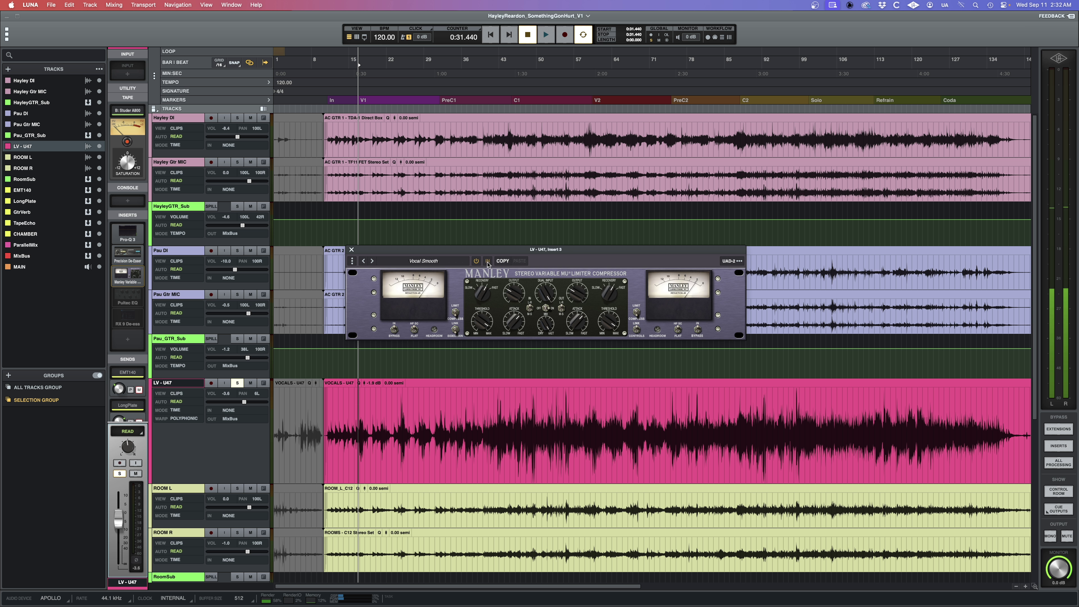
{"action": "scroll", "coordinate": [561, 256], "scroll_direction": "down", "scroll_amount": 4}
{"action": "left_click_drag", "start_coordinate": [561, 256], "coordinate": [598, 197]}
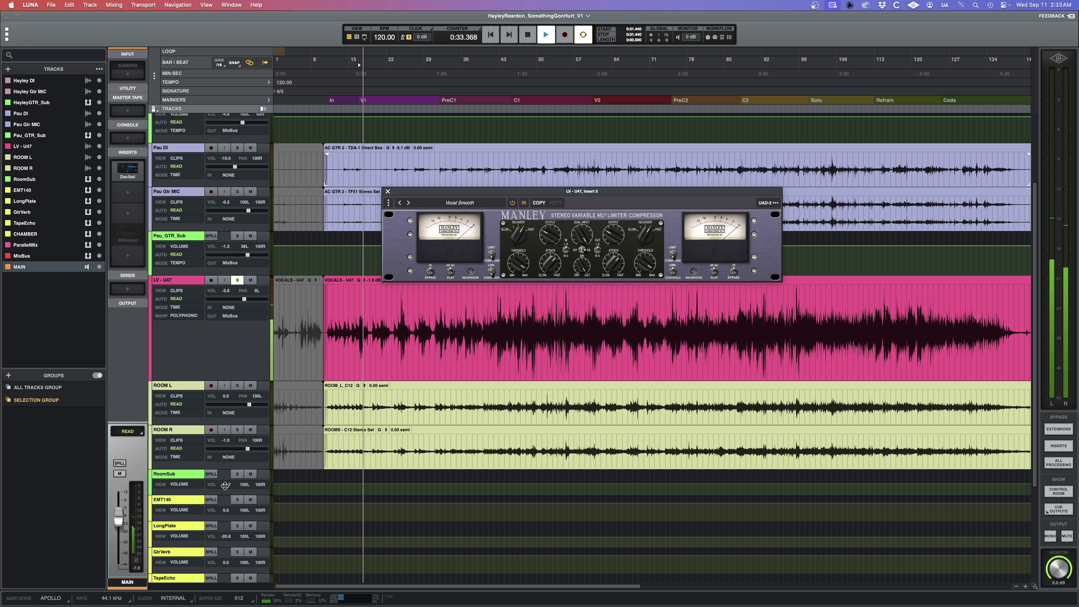
{"action": "left_click_drag", "start_coordinate": [123, 532], "coordinate": [123, 536]}
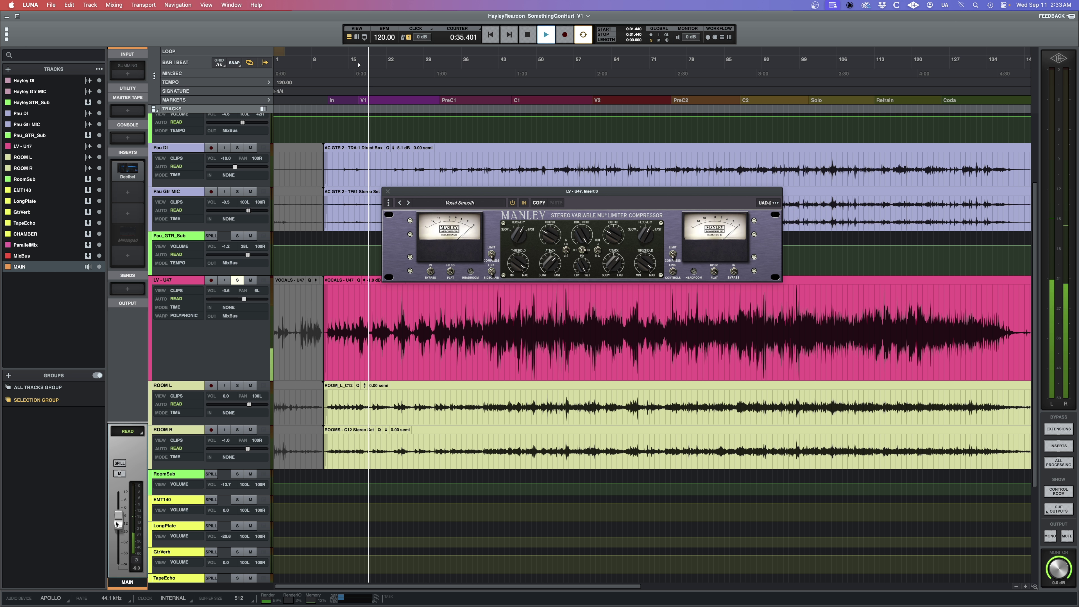
{"action": "left_click_drag", "start_coordinate": [514, 193], "coordinate": [488, 186]}
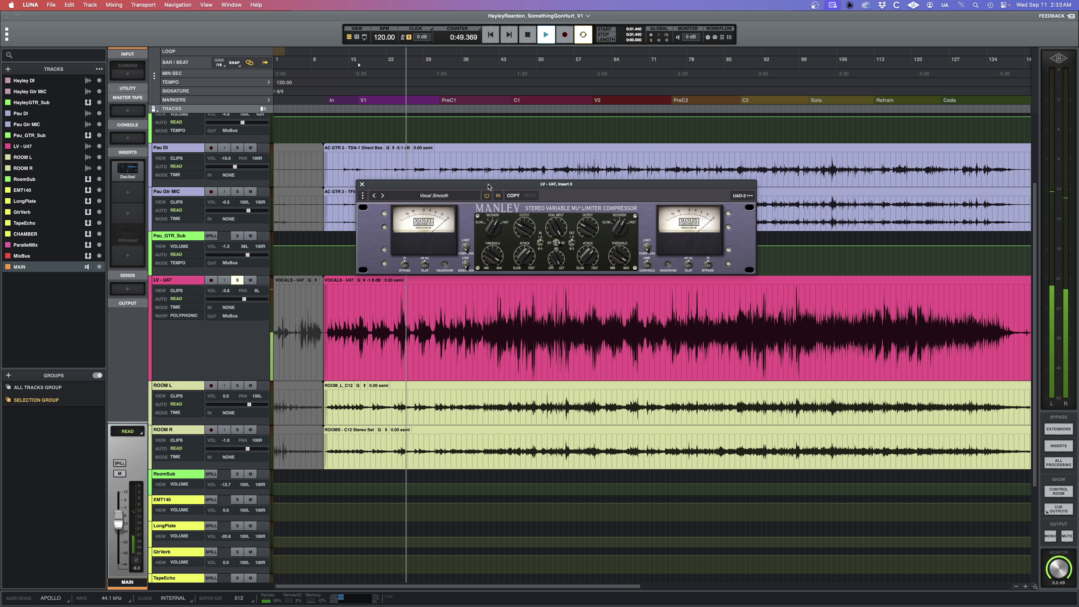
{"action": "key", "text": "space"}
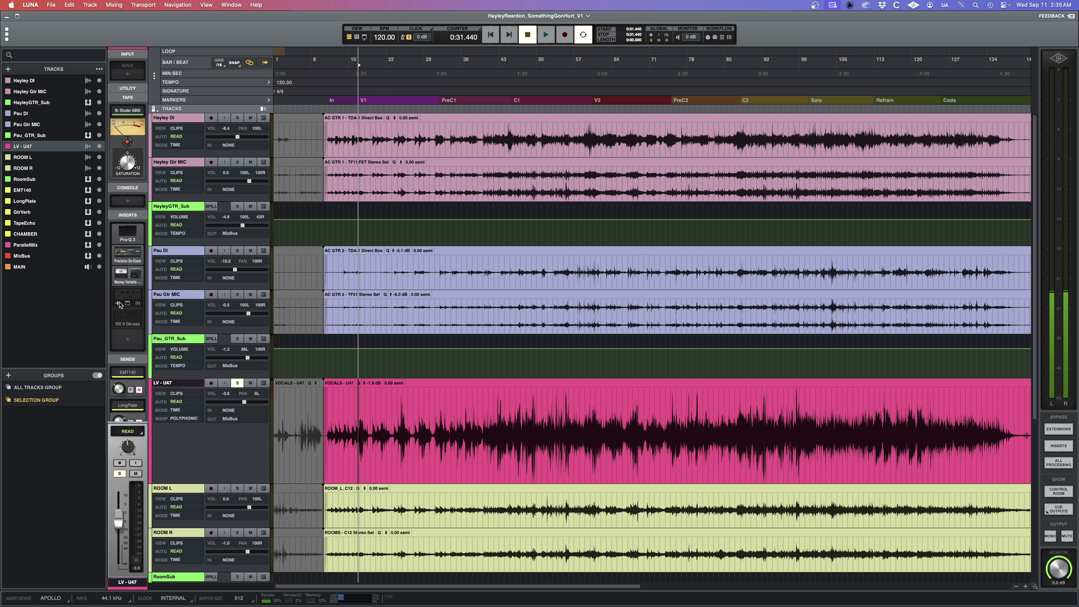
Open and engage the vocal's Pultec EQP-1A equalizer, and play the vocal through it from about 0:31
{"action": "left_click", "coordinate": [128, 298]}
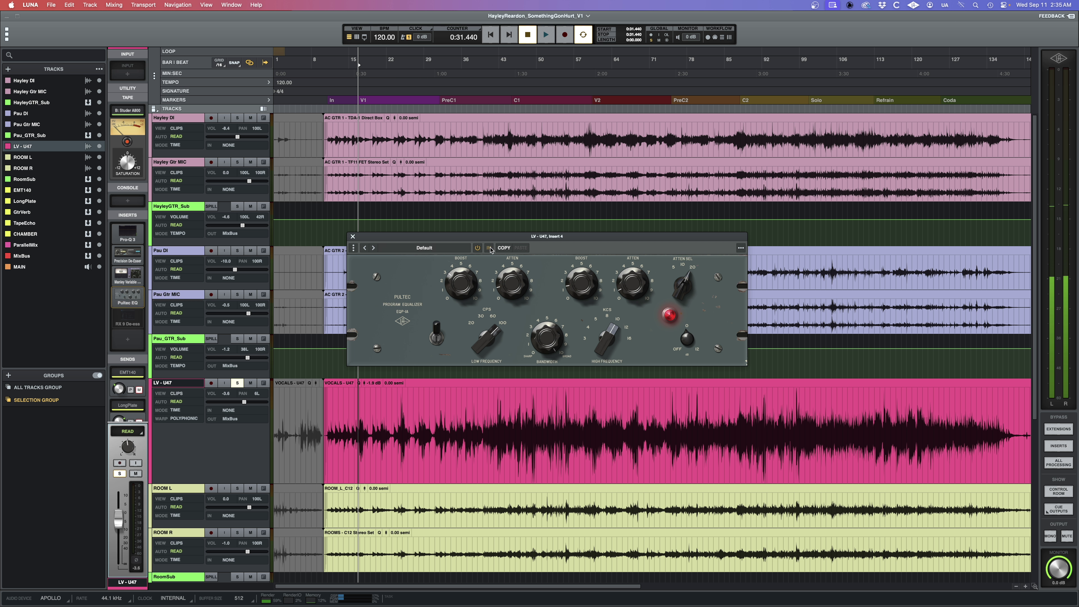
{"action": "left_click_drag", "start_coordinate": [496, 243], "coordinate": [515, 249]}
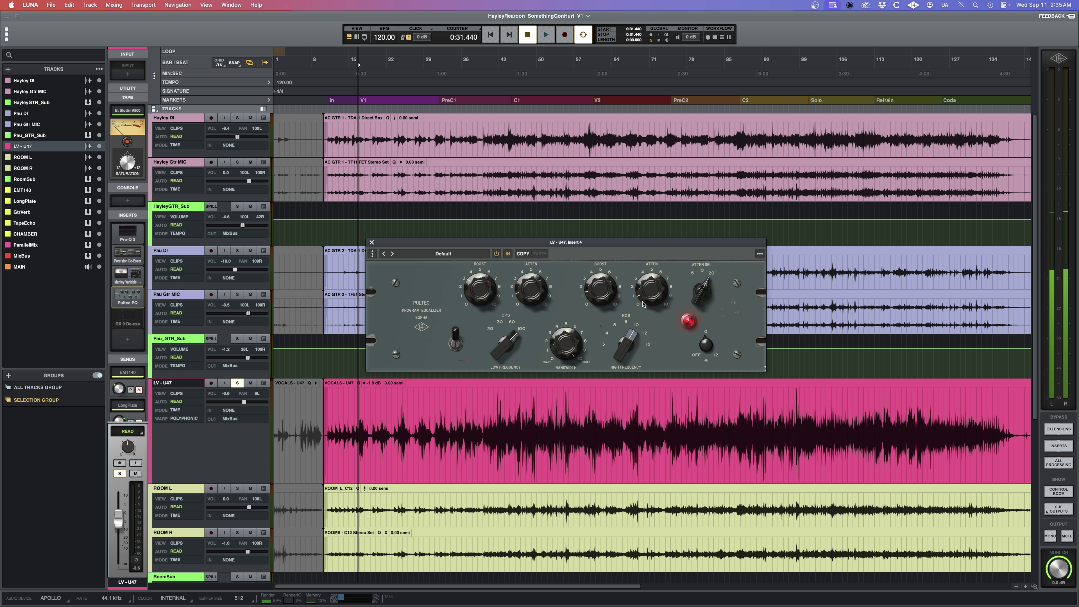
{"action": "key", "text": "space"}
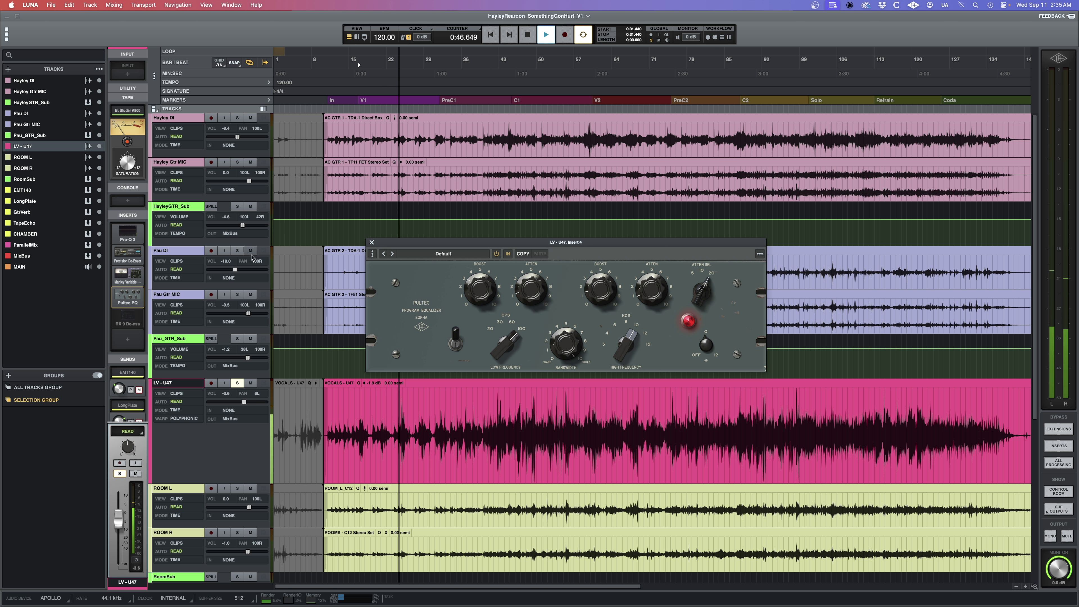
{"action": "left_click", "coordinate": [372, 244]}
{"action": "key", "text": "space"}
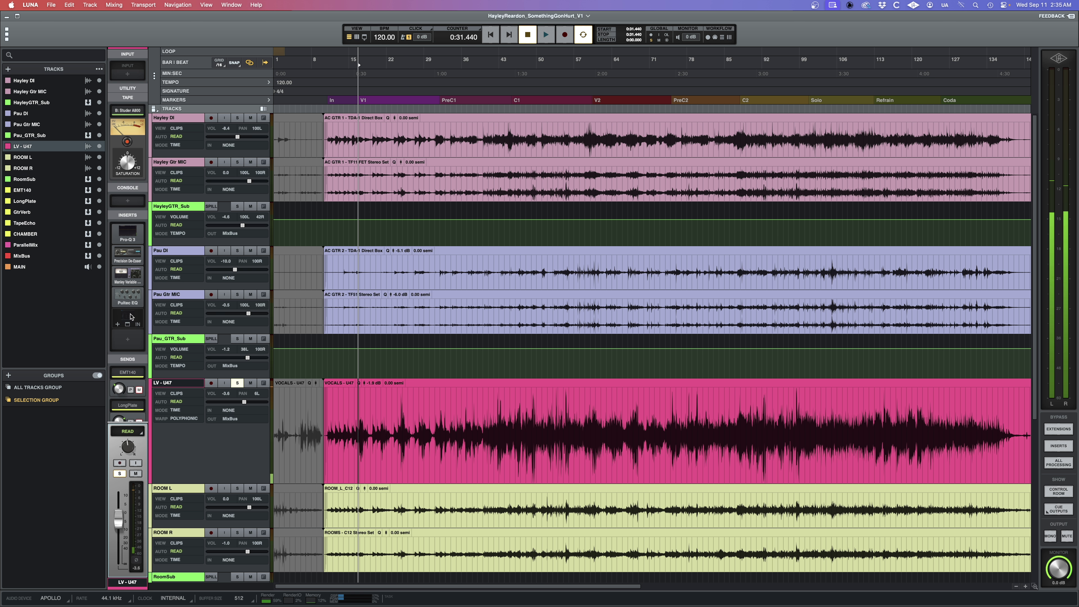
Open the RX De-ess insert on LV - U47, engage it and close its window
{"action": "left_click", "coordinate": [131, 317]}
{"action": "left_click_drag", "start_coordinate": [394, 128], "coordinate": [517, 216]}
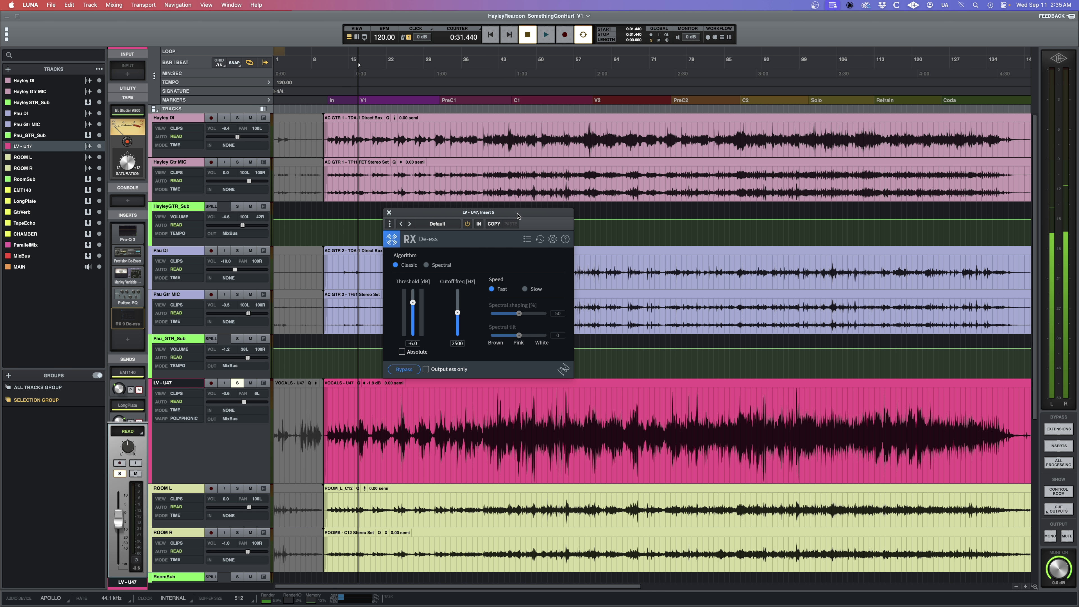
{"action": "left_click", "coordinate": [478, 225]}
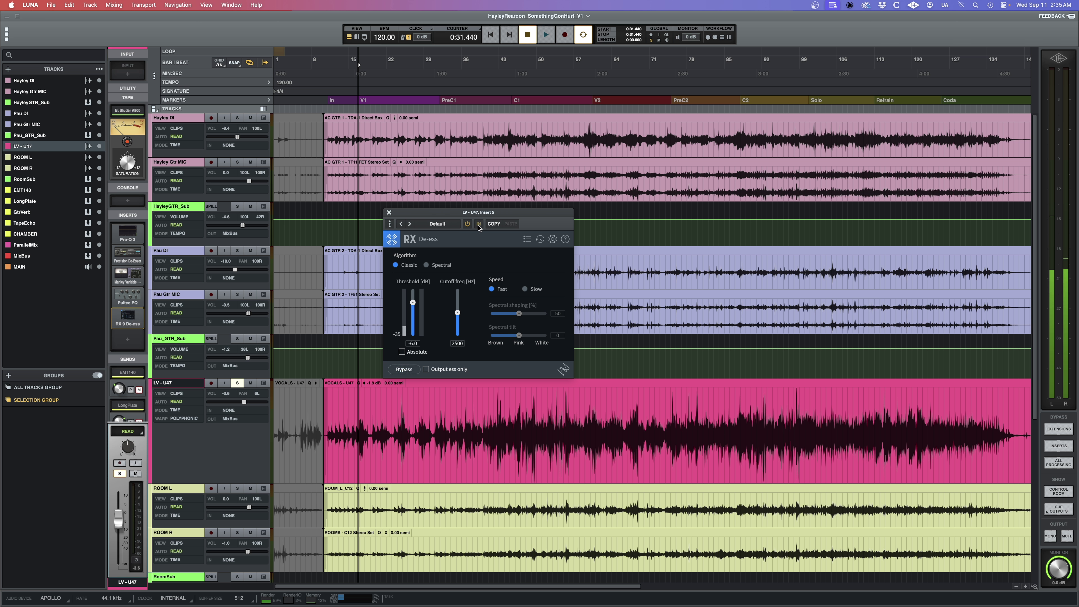
{"action": "left_click", "coordinate": [388, 213]}
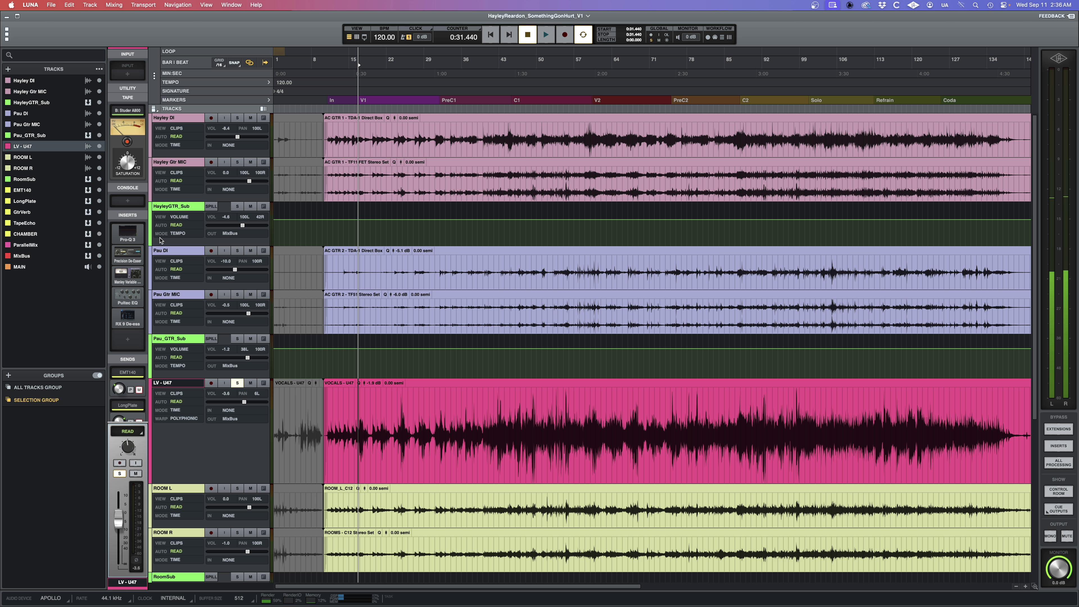
Play the soloed vocal from about 1:24 to hear the complete insert chain
{"action": "left_click", "coordinate": [490, 415]}
{"action": "left_click", "coordinate": [499, 413]}
{"action": "key", "text": "space"}
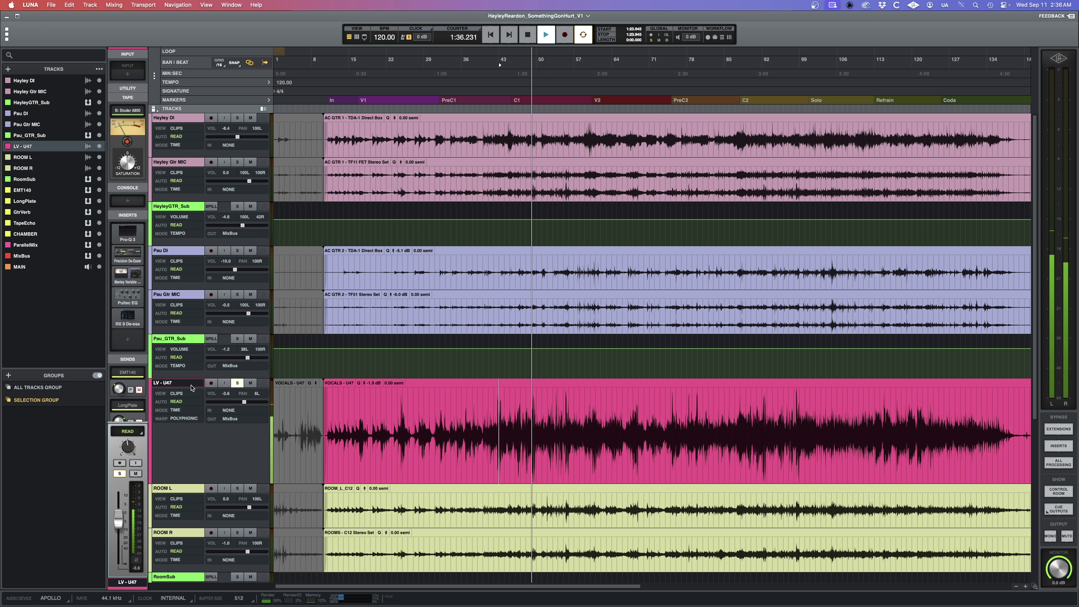
{"action": "key", "text": "space"}
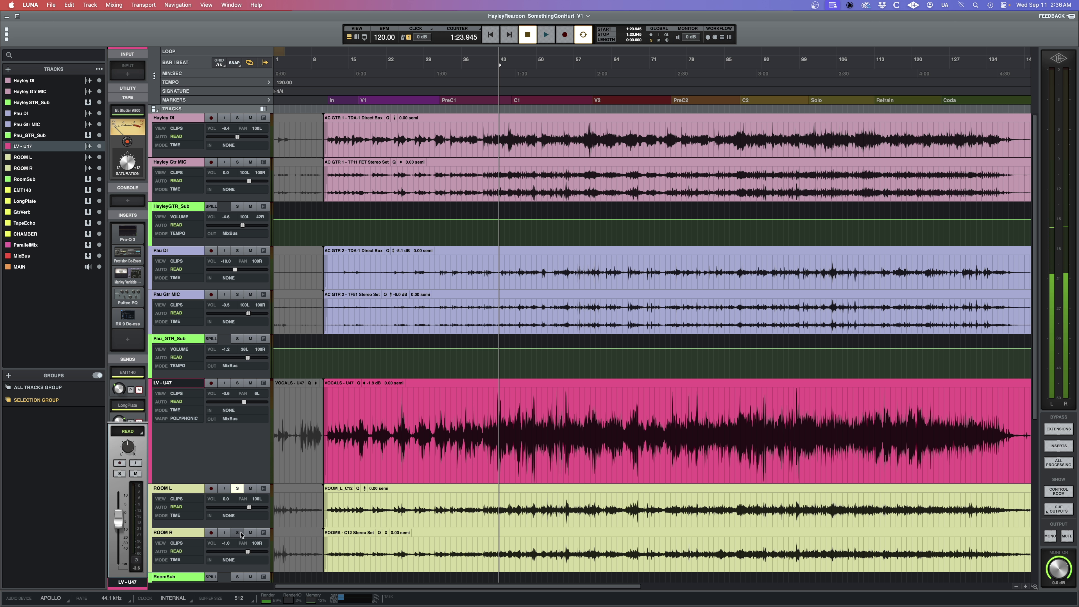
Center the ROOM L track's pan and play the track soloed from about 1:24
{"action": "left_click", "coordinate": [192, 492]}
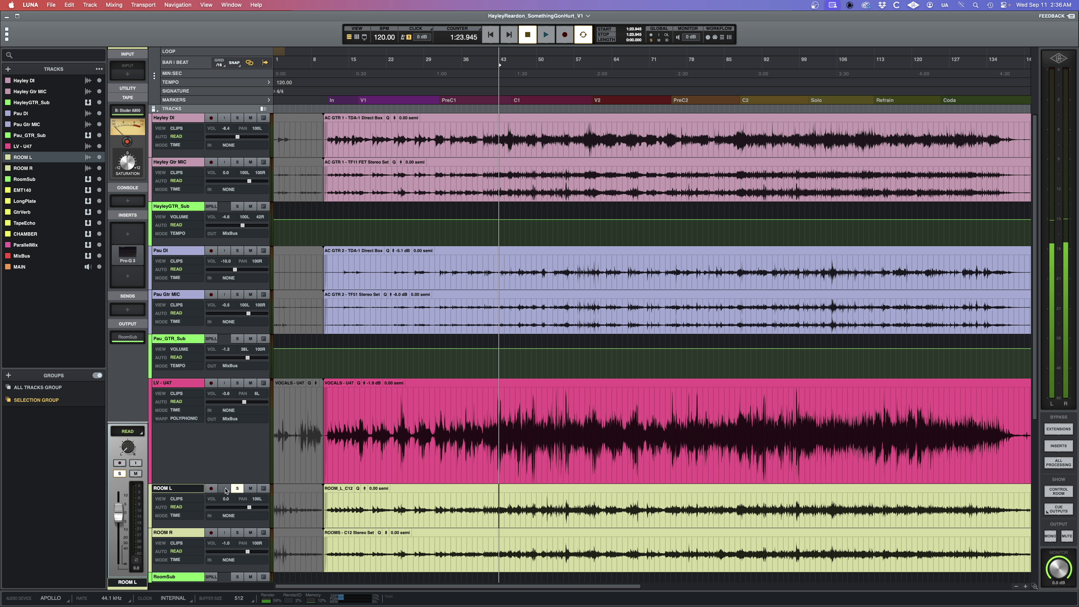
{"action": "left_click", "coordinate": [192, 385]}
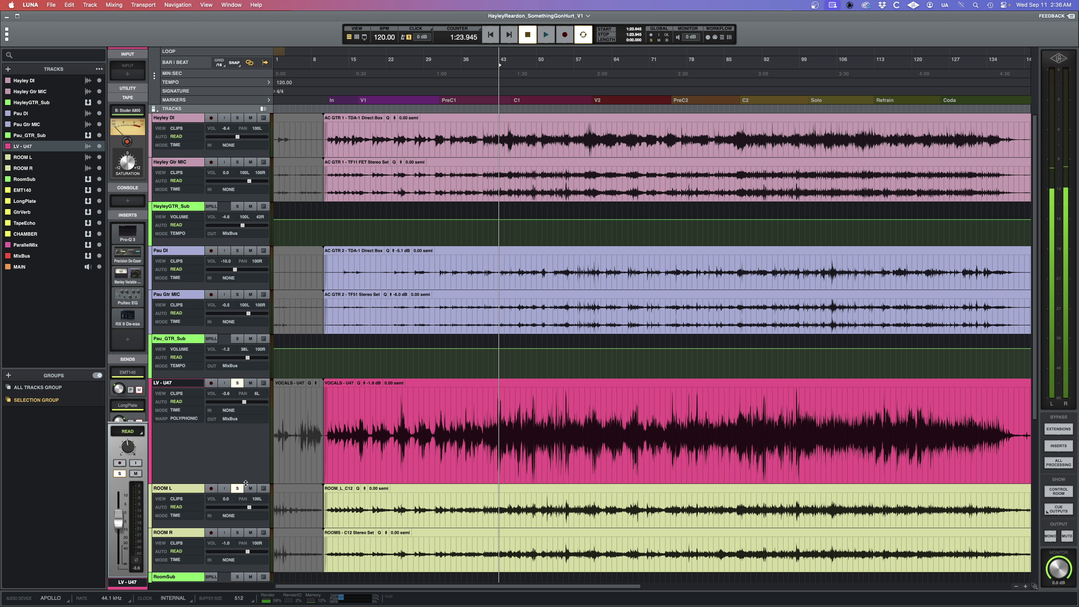
{"action": "left_click", "coordinate": [189, 492]}
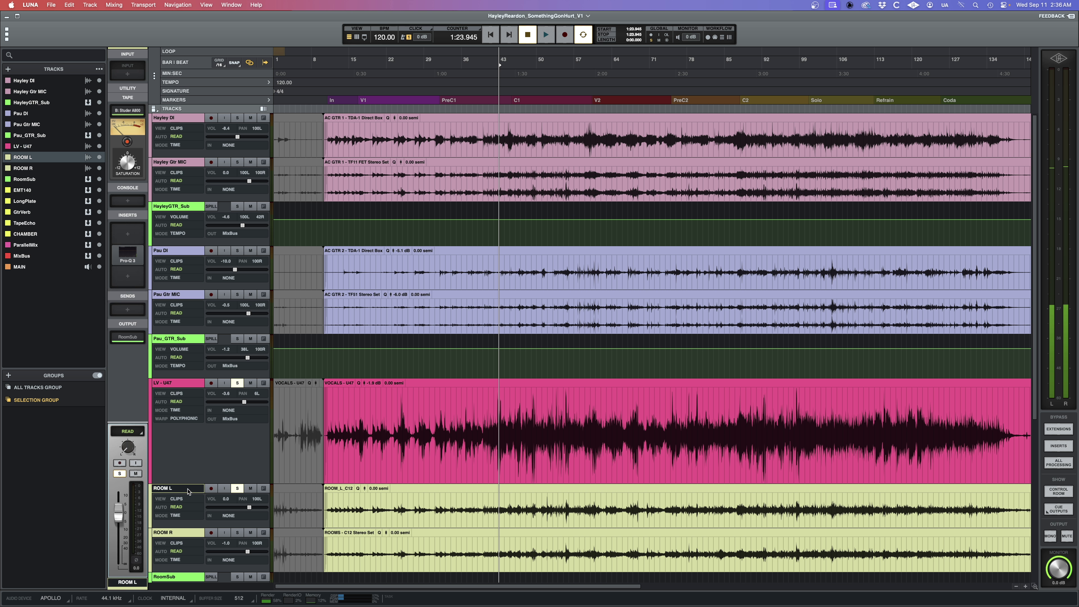
{"action": "left_click", "coordinate": [127, 447], "text": "alt"}
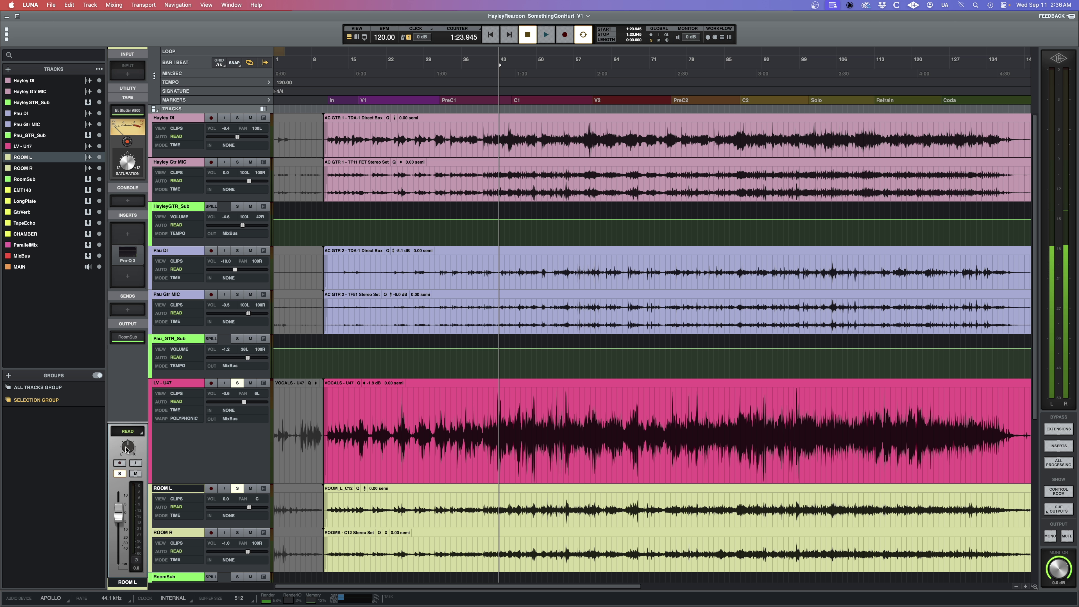
{"action": "key", "text": "space"}
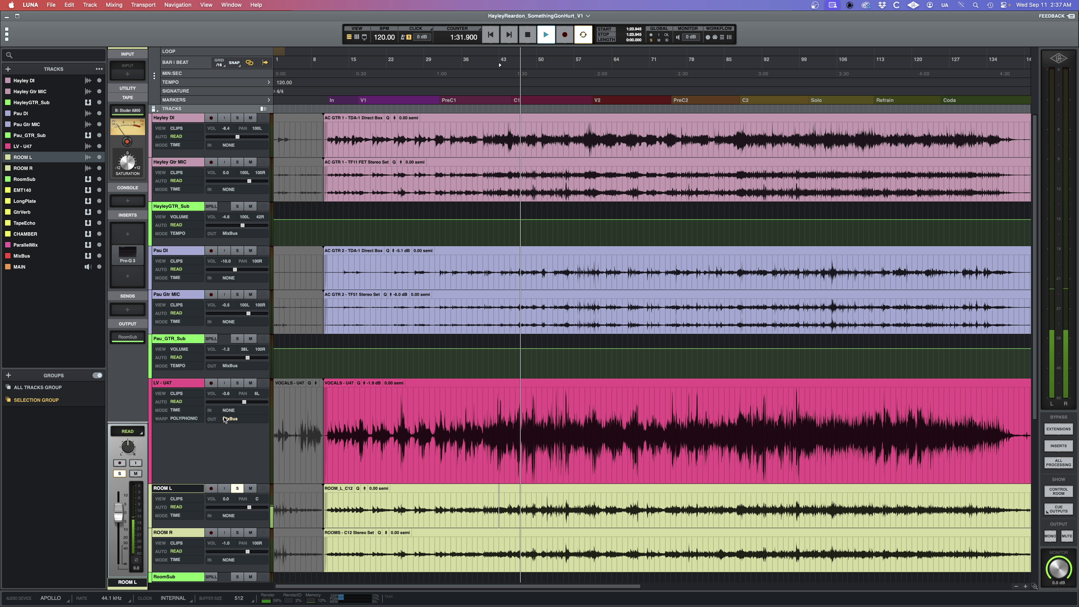
{"action": "key", "text": "space"}
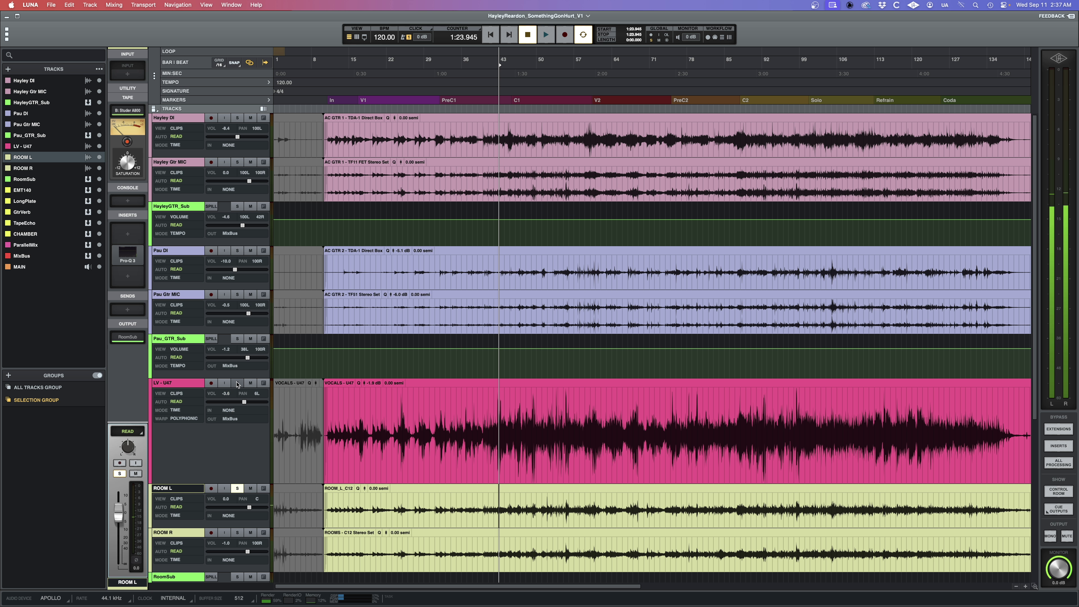
Solo the lead vocal along with ROOM L and play both, briefly raising the ROOM L fader before resetting it to 0.0 dB
{"action": "left_click", "coordinate": [236, 383]}
{"action": "key", "text": "space"}
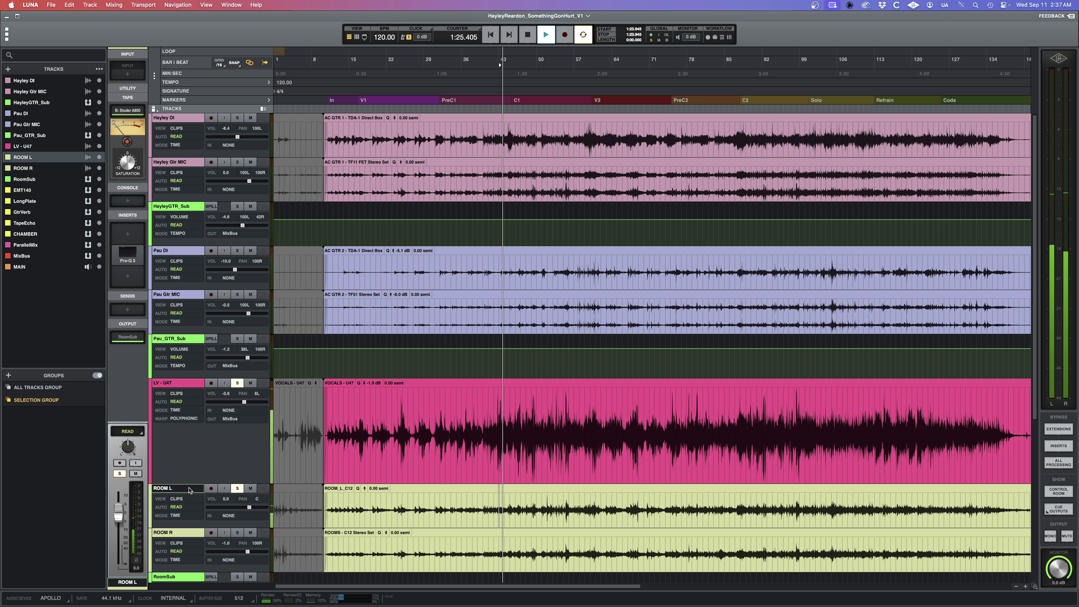
{"action": "left_click_drag", "start_coordinate": [118, 517], "coordinate": [119, 508]}
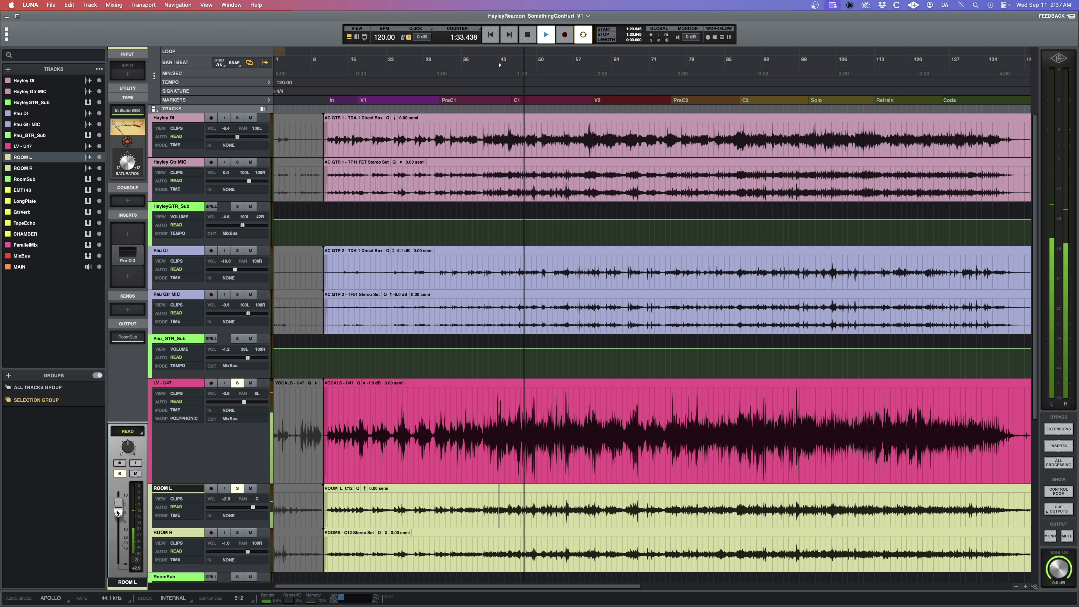
{"action": "left_click", "coordinate": [117, 512], "text": "alt"}
{"action": "key", "text": "space"}
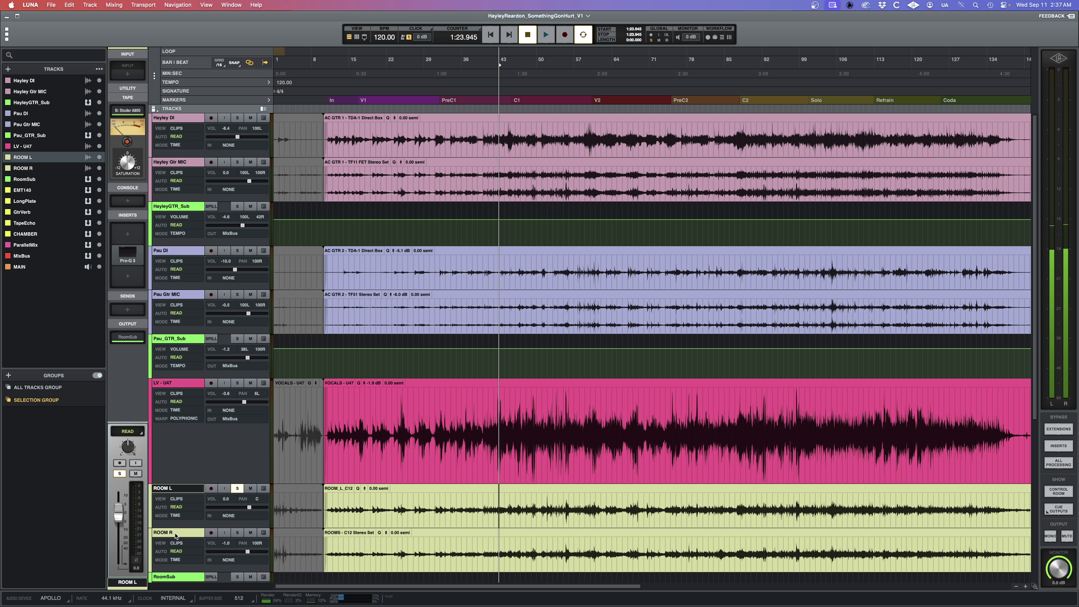
Solo and center ROOM R, and play both room tracks with the MAIN fader raised to +0.7 dB
{"action": "left_click", "coordinate": [192, 535]}
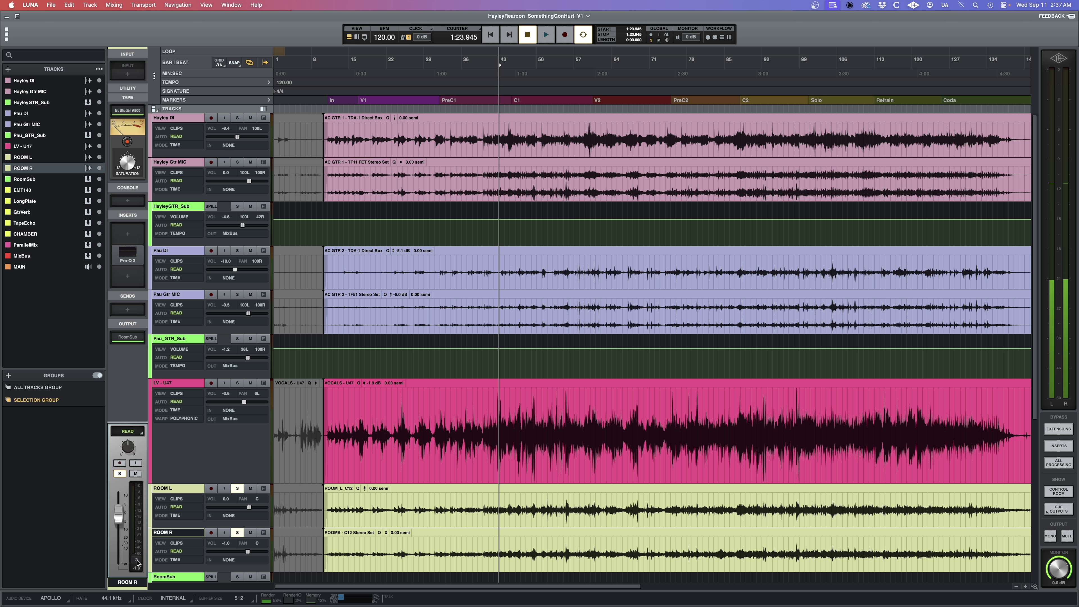
{"action": "key", "text": "space"}
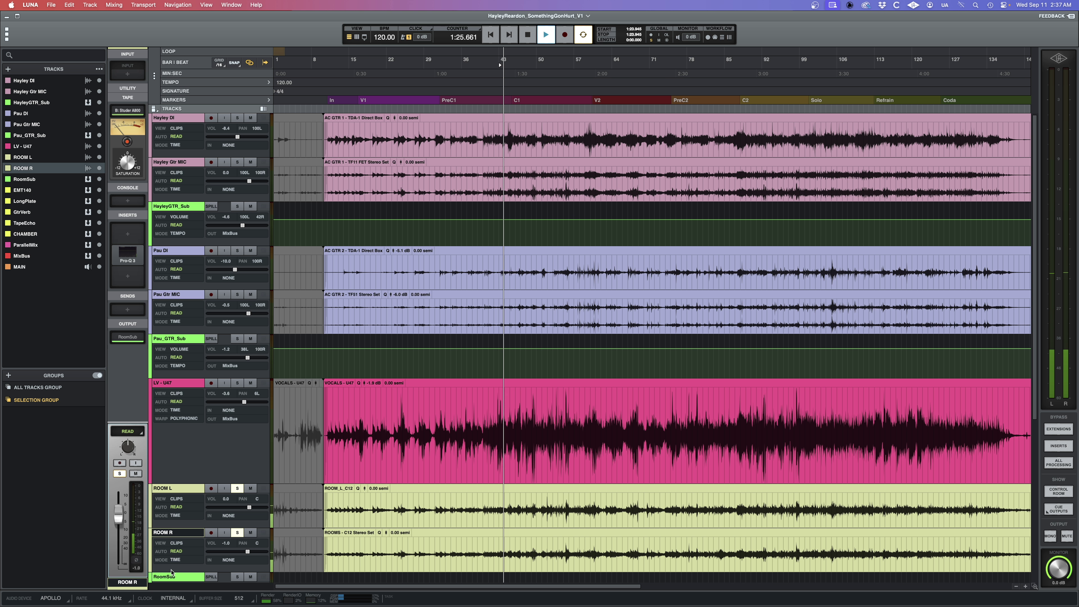
{"action": "scroll", "coordinate": [171, 572], "scroll_direction": "down", "scroll_amount": 10}
{"action": "key", "text": "space"}
{"action": "left_click", "coordinate": [172, 540]}
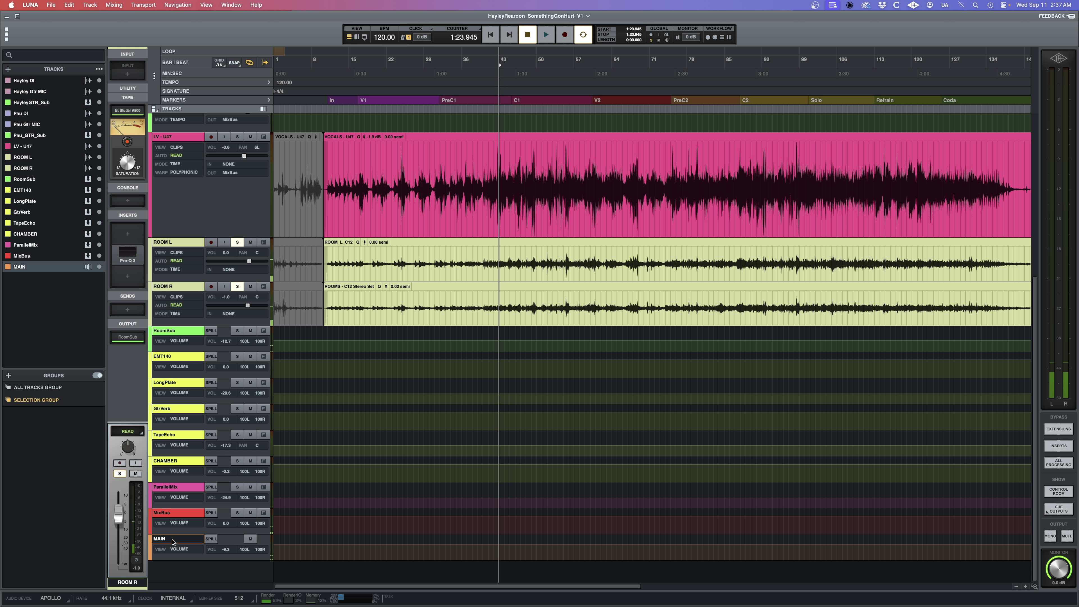
{"action": "key", "text": "space"}
{"action": "left_click_drag", "start_coordinate": [119, 525], "coordinate": [119, 512]}
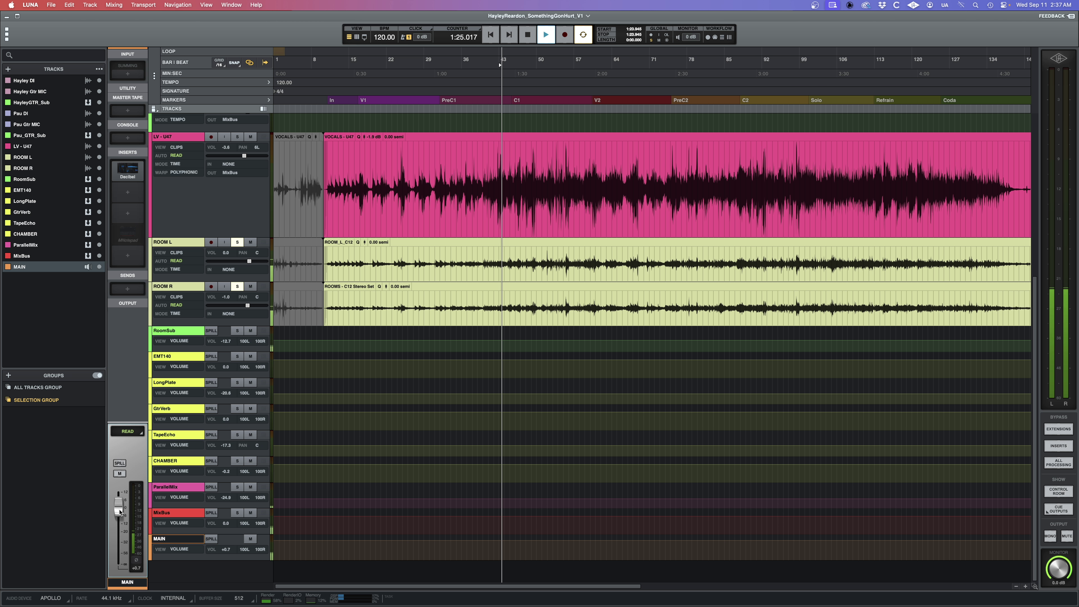
Invert ROOM R's polarity while auditioning the two centered room tracks from about 1:24
{"action": "left_click", "coordinate": [180, 286]}
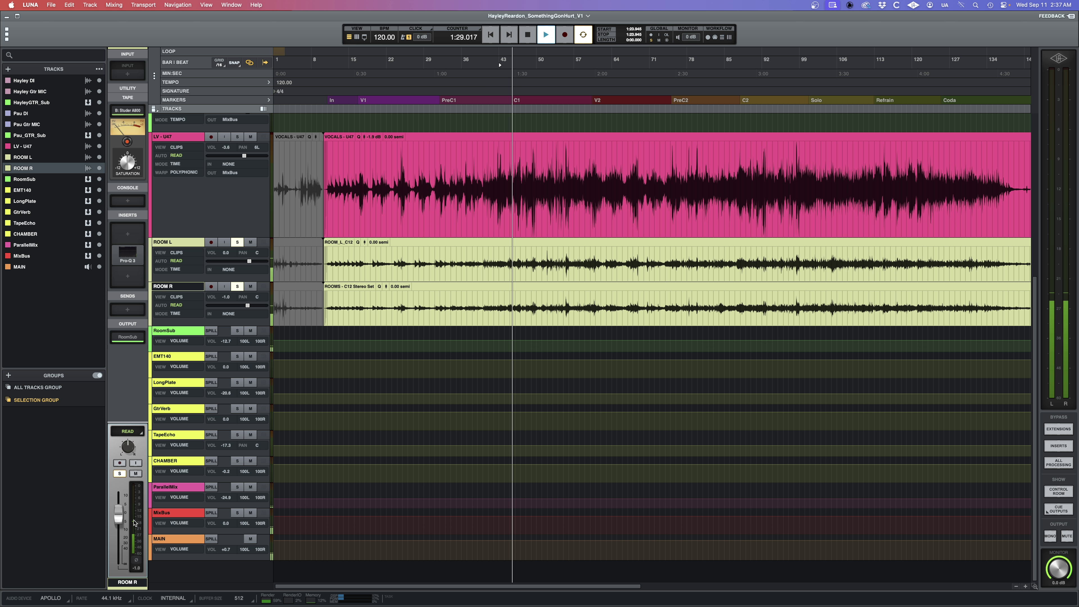
{"action": "key", "text": "space"}
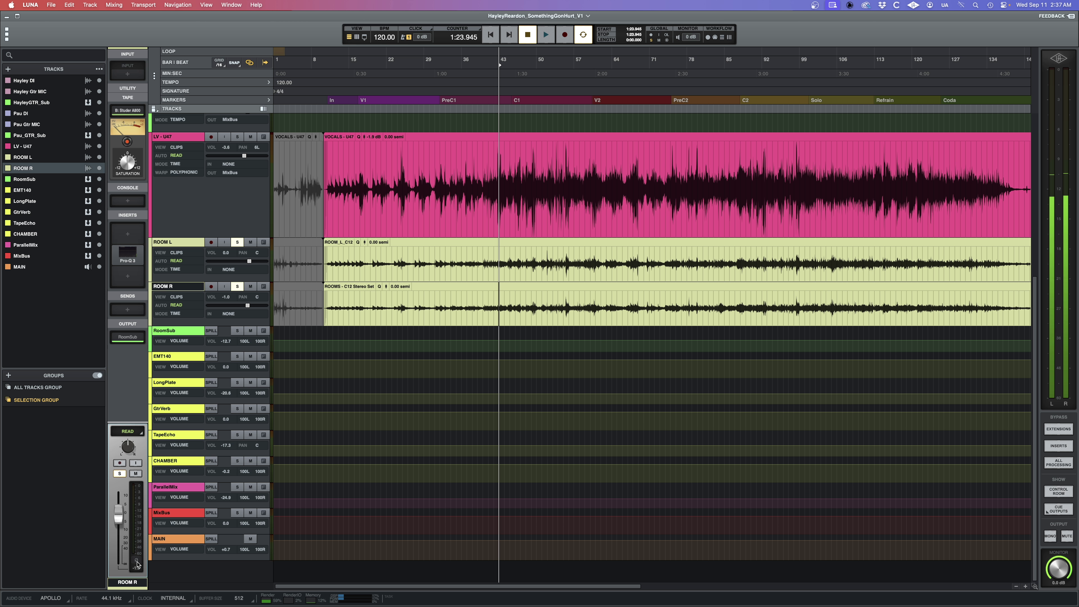
{"action": "key", "text": "space"}
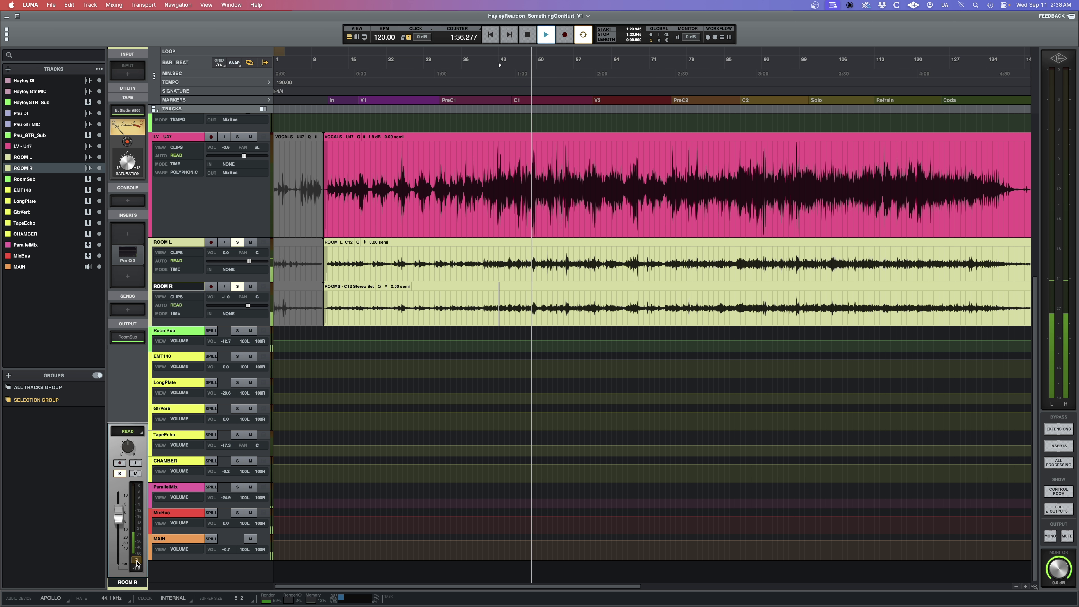
{"action": "key", "text": "space"}
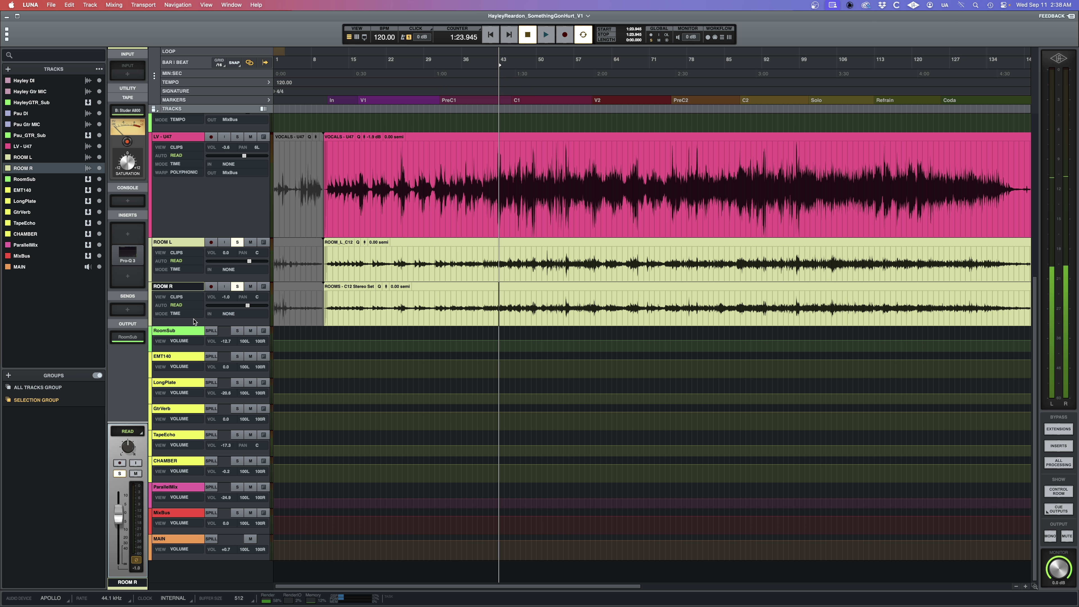
Pan ROOM L to 100L and ROOM R to 100R, and solo the LV - U47 vocal with them
{"action": "left_click", "coordinate": [185, 244]}
{"action": "left_click", "coordinate": [237, 137]}
{"action": "left_click_drag", "start_coordinate": [131, 448], "coordinate": [140, 534]}
{"action": "left_click", "coordinate": [173, 287]}
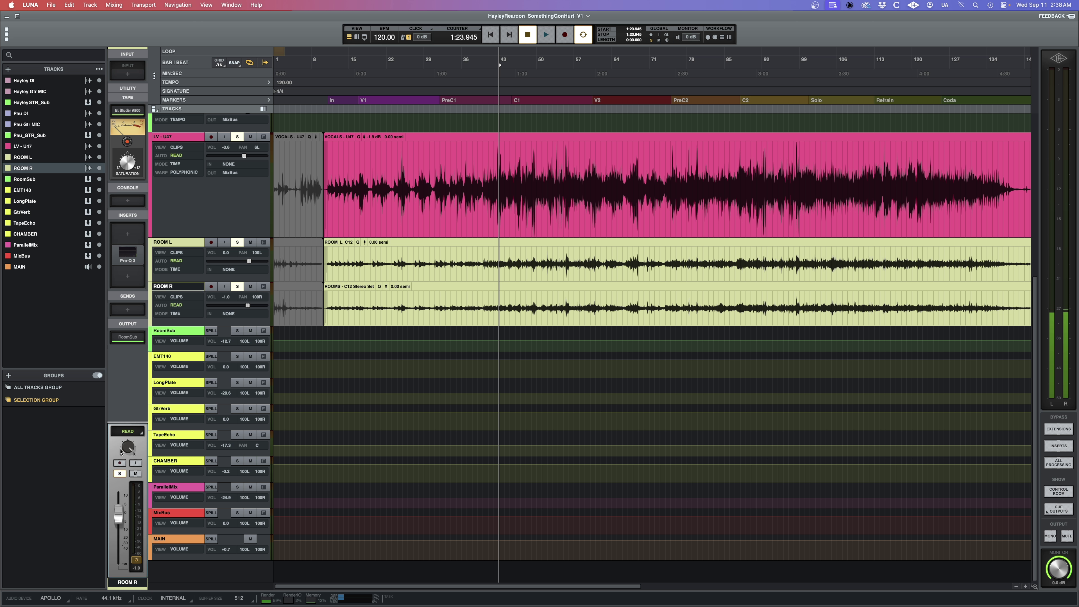
Play the vocal with the wide-panned room tracks from about 1:24 while lowering the MAIN fader
{"action": "key", "text": "space"}
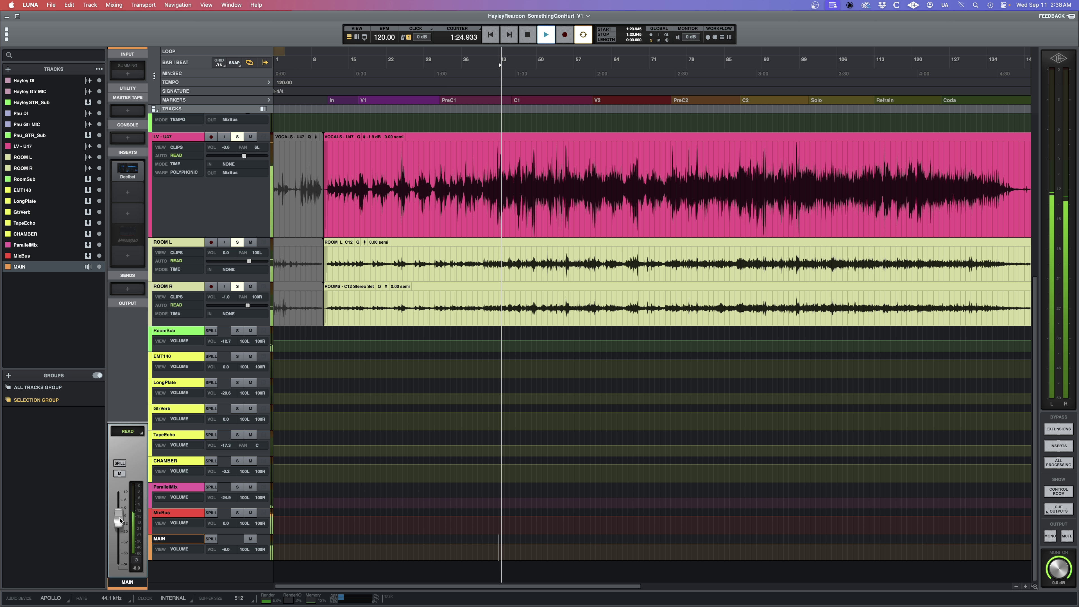
{"action": "left_click_drag", "start_coordinate": [120, 520], "coordinate": [120, 522]}
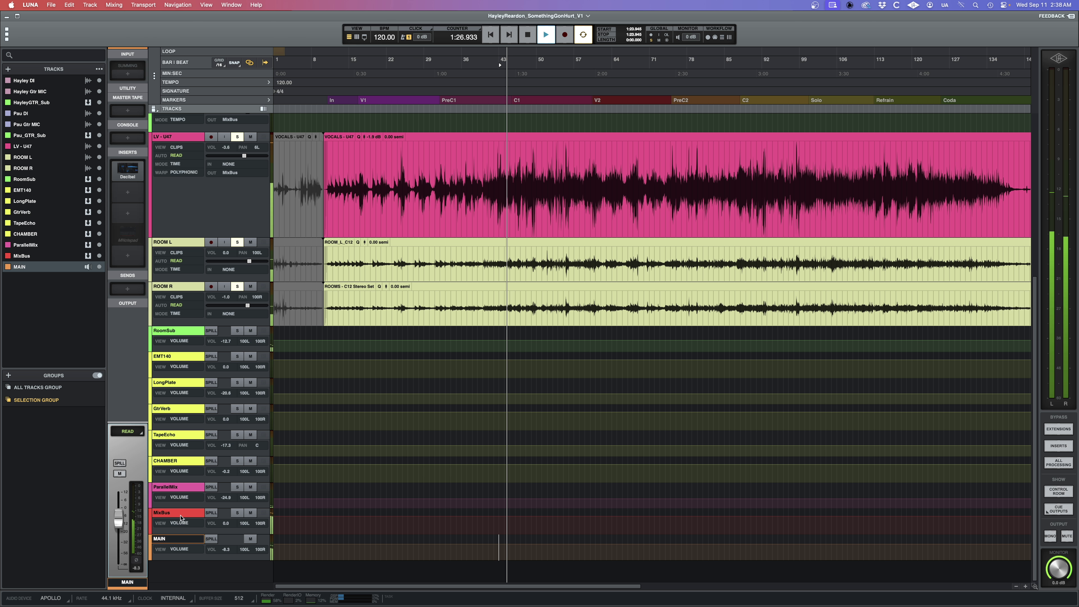
{"action": "key", "text": "space"}
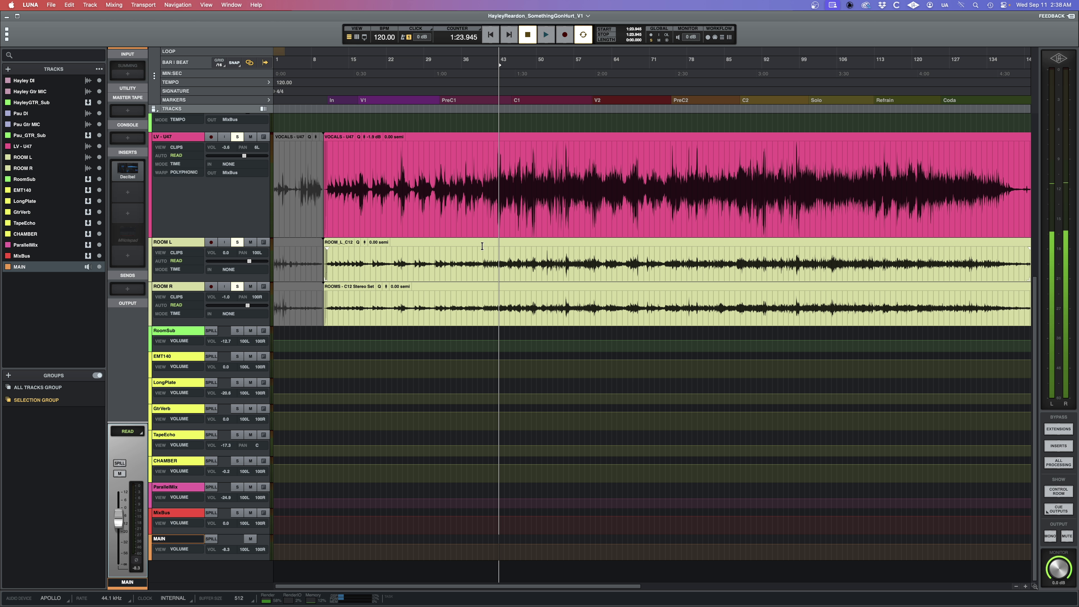
Play the soloed vocal and room tracks from about 0:27 to hear the start of the song
{"action": "left_click", "coordinate": [344, 171]}
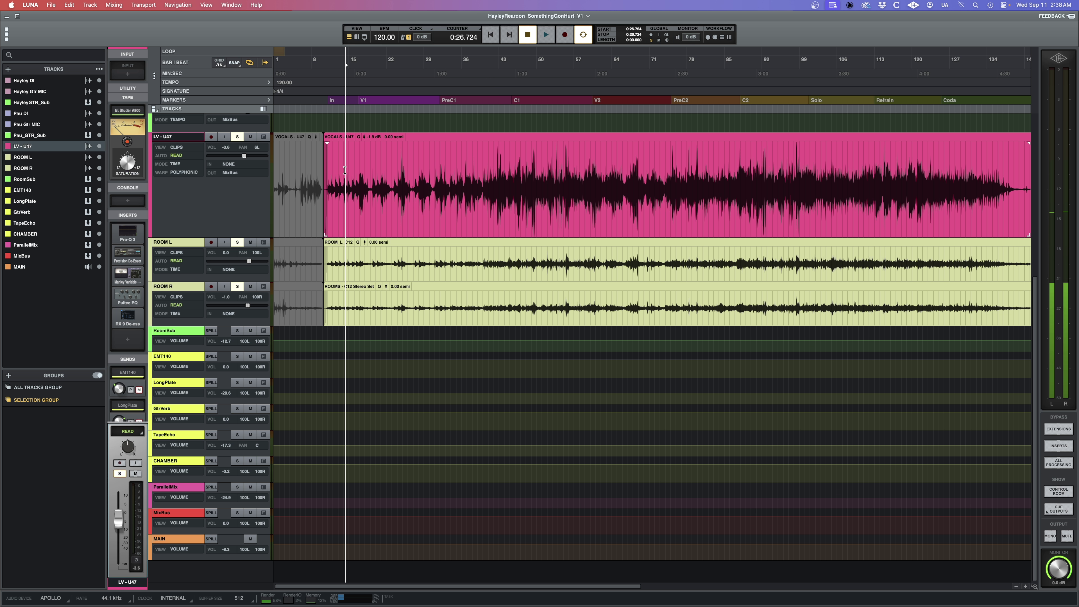
{"action": "key", "text": "space"}
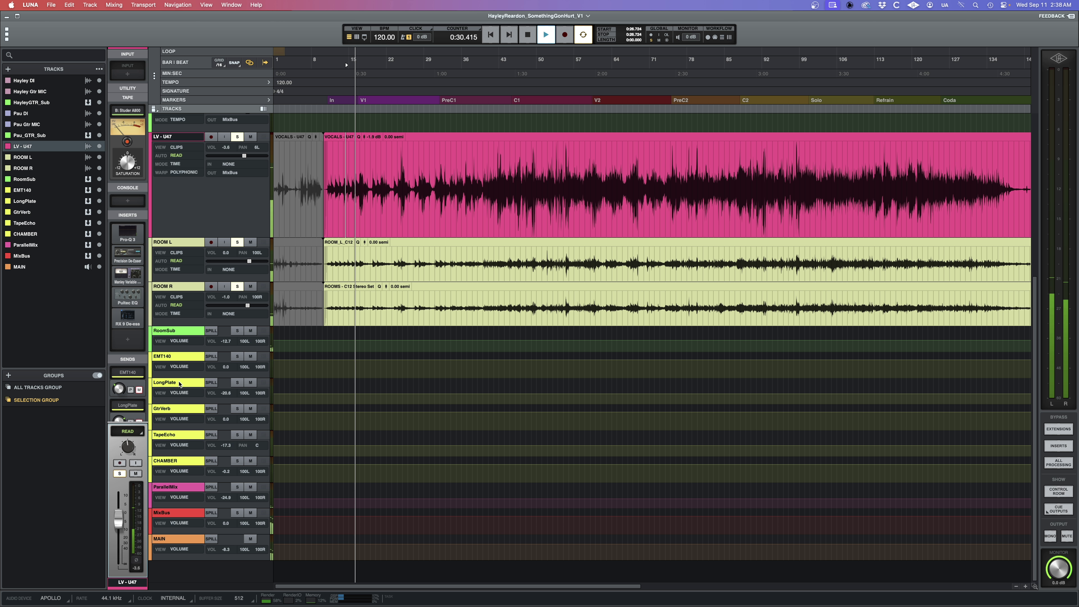
{"action": "scroll", "coordinate": [181, 384], "scroll_direction": "up", "scroll_amount": 4}
{"action": "scroll", "coordinate": [183, 383], "scroll_direction": "up", "scroll_amount": 3}
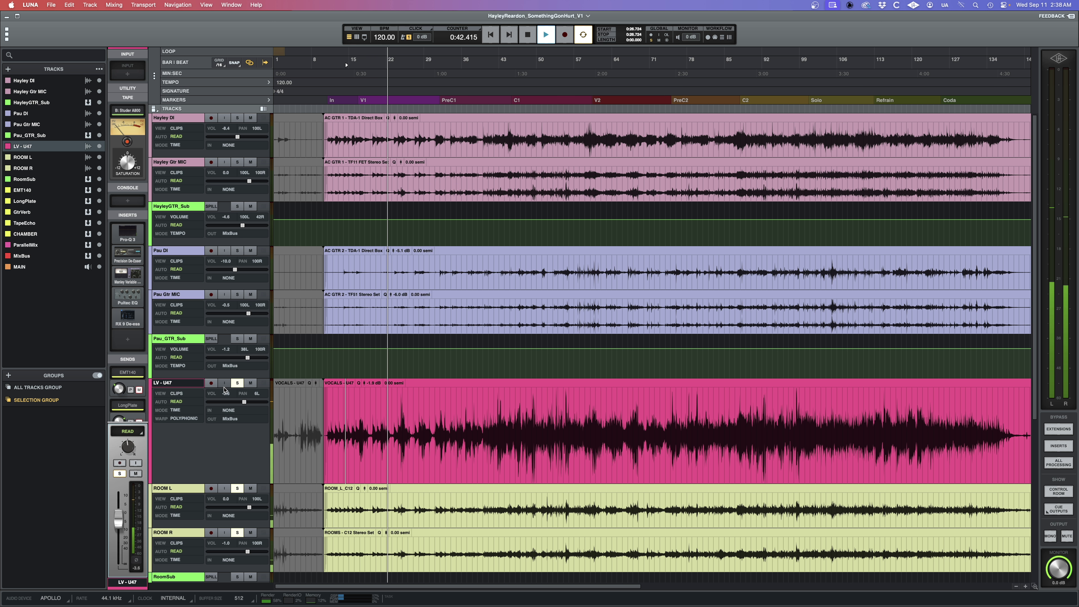
{"action": "key", "text": "space"}
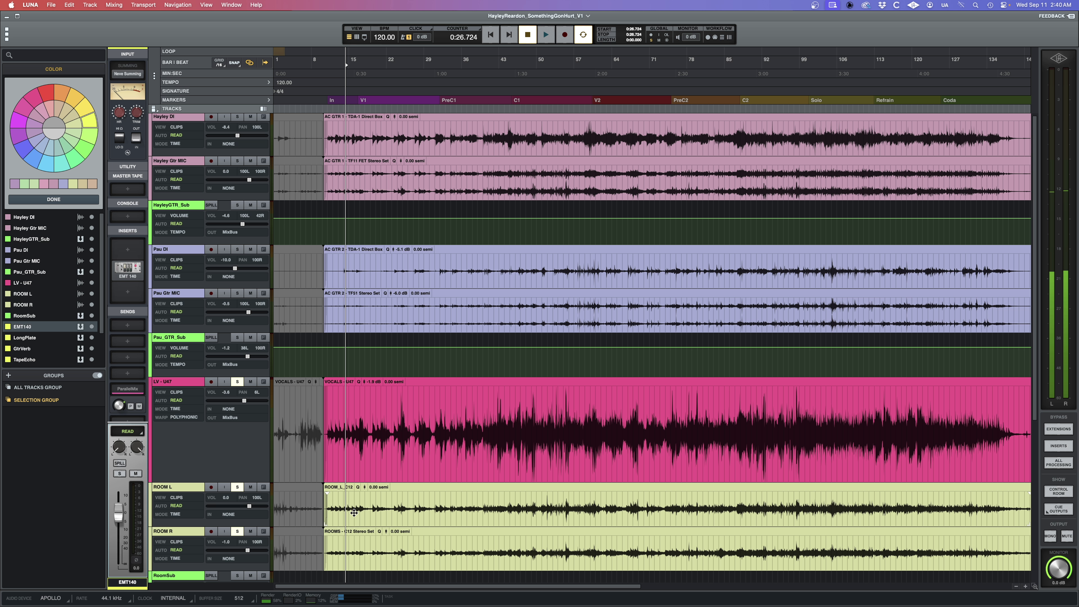
Open ROOM L's Pro-Q 3 insert from the mixer view, engage it and examine its filter bands
{"action": "key", "text": "super+equal"}
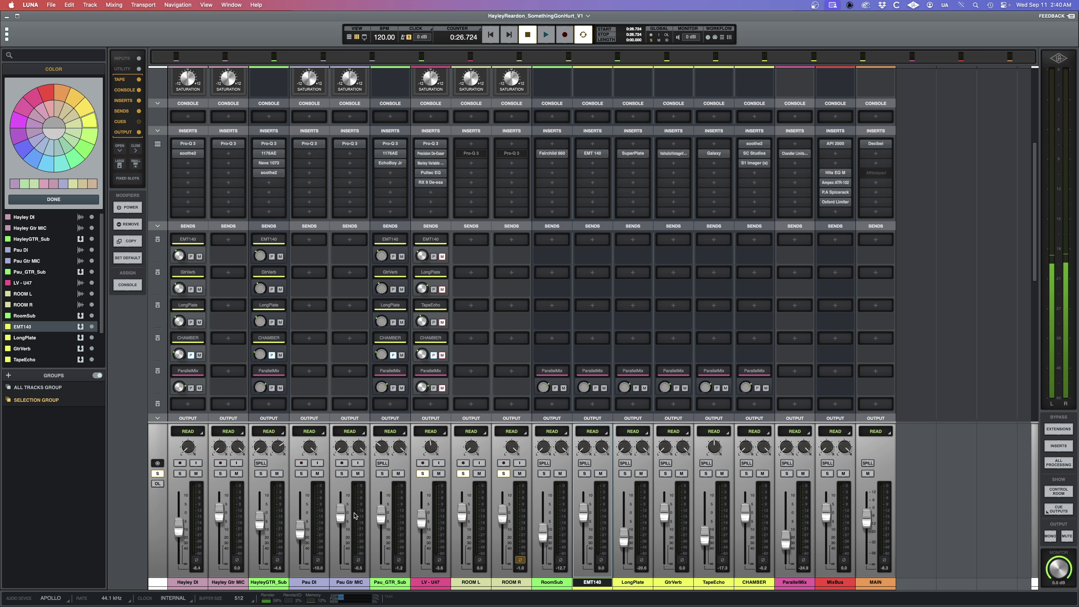
{"action": "left_click", "coordinate": [471, 153]}
{"action": "left_click_drag", "start_coordinate": [485, 120], "coordinate": [422, 86]}
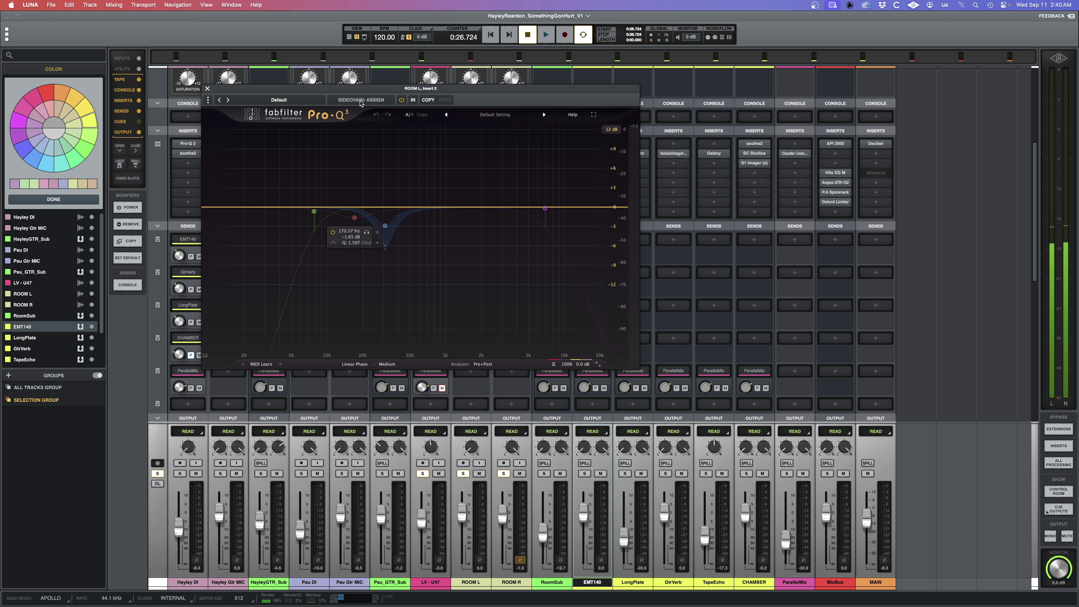
{"action": "left_click", "coordinate": [413, 102]}
{"action": "mouse_move", "coordinate": [304, 219]}
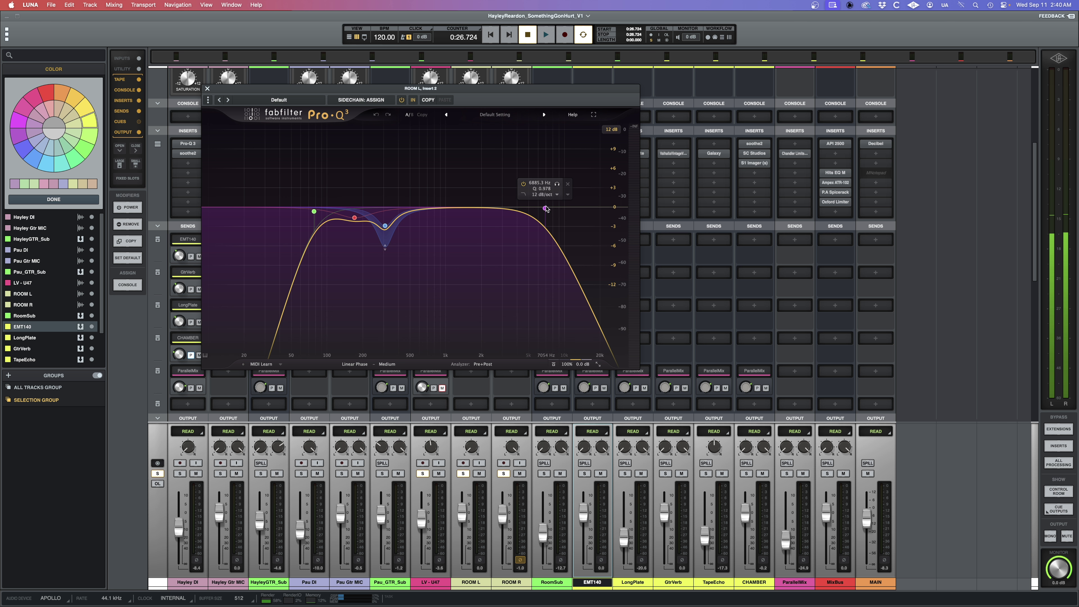
Unsolo the vocal, play the room tracks with ROOM L's equalizer engaged, and close the equalizer window
{"action": "left_click", "coordinate": [423, 474]}
{"action": "mouse_move", "coordinate": [384, 230]}
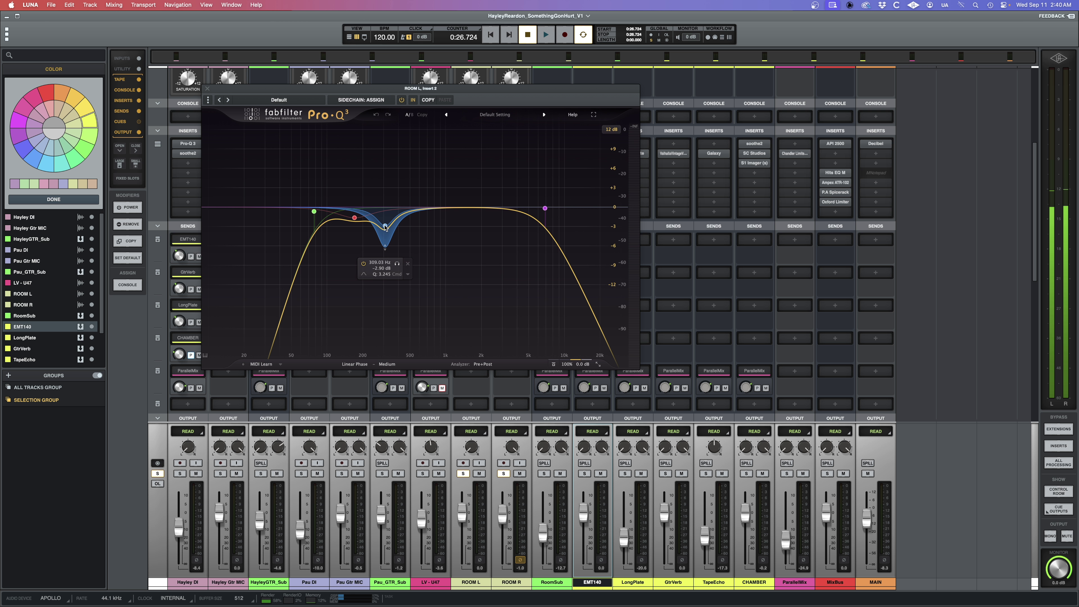
{"action": "key", "text": "space"}
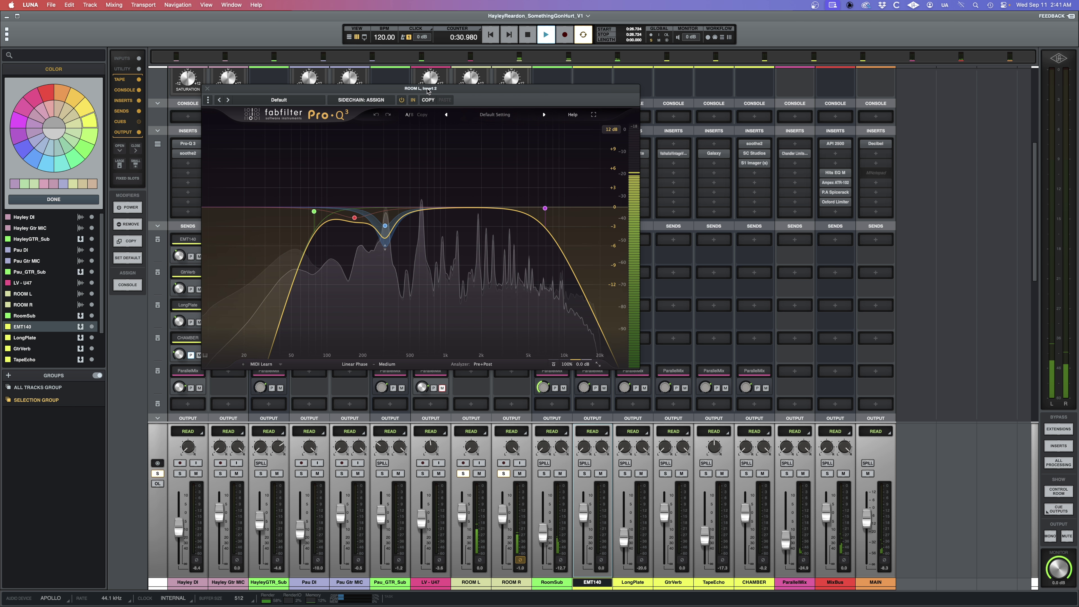
{"action": "left_click_drag", "start_coordinate": [432, 94], "coordinate": [388, 132]}
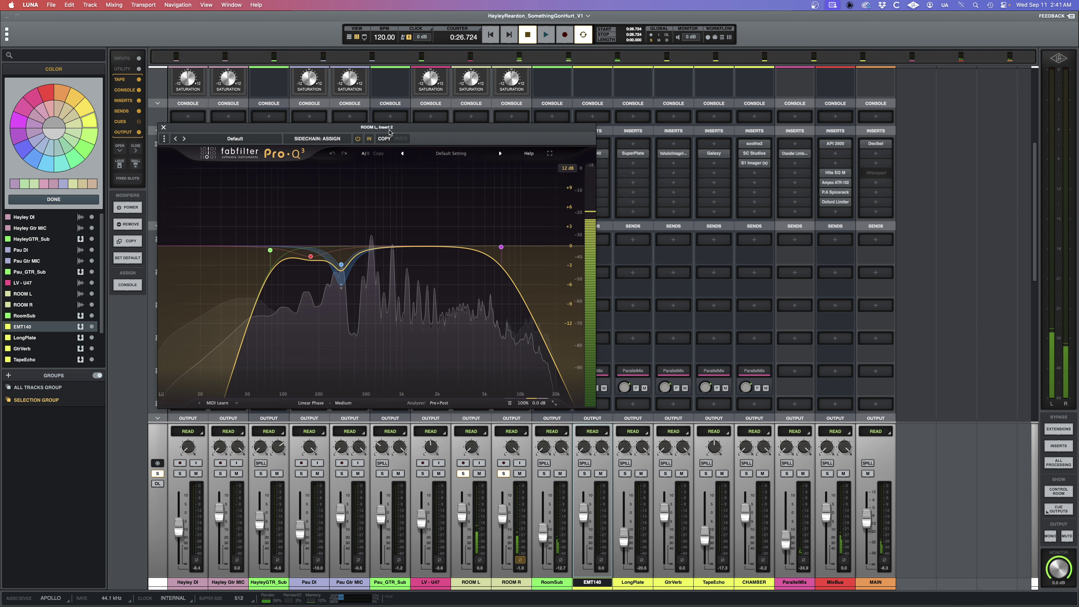
{"action": "key", "text": "space"}
{"action": "left_click", "coordinate": [163, 128]}
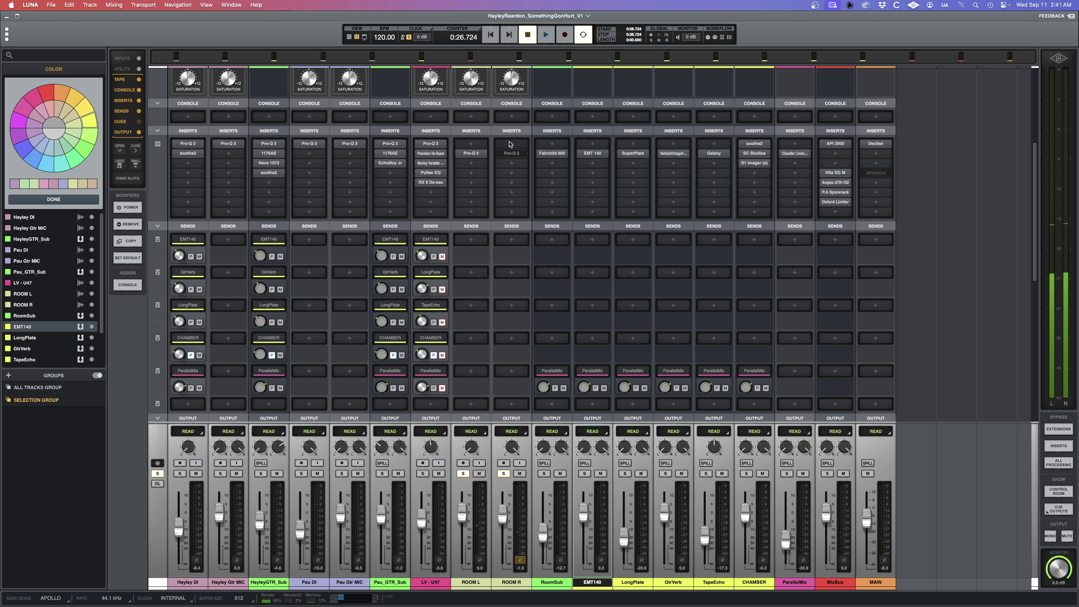
Engage ROOM R's Pro-Q 3 insert and play both equalized room tracks from about 0:27 with the MAIN fader raised
{"action": "mouse_move", "coordinate": [522, 154]}
{"action": "key", "text": "space"}
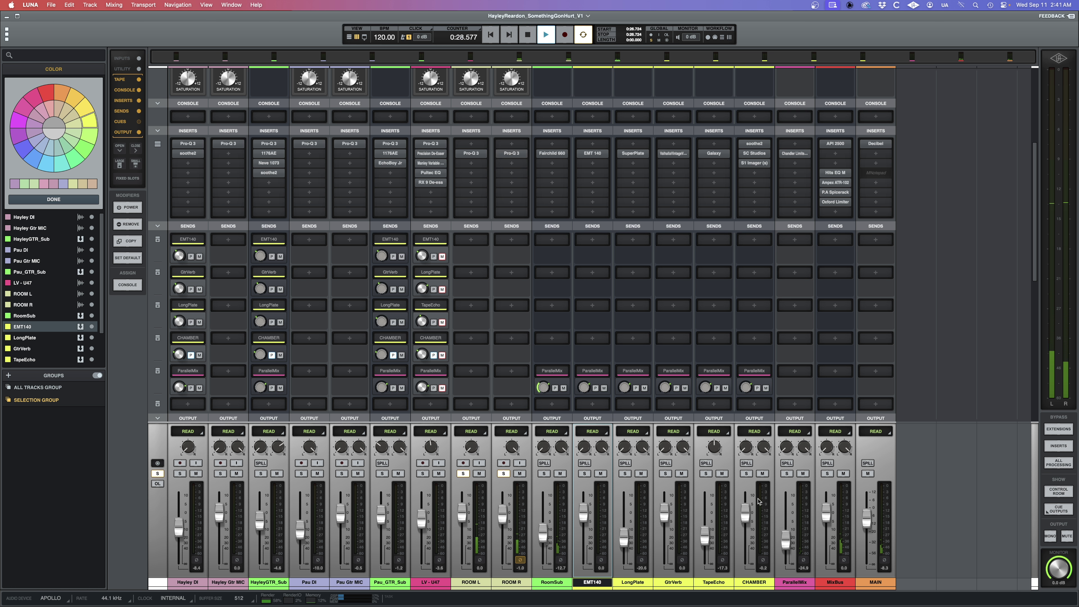
{"action": "left_click_drag", "start_coordinate": [863, 524], "coordinate": [870, 515]}
{"action": "key", "text": "space"}
Solo the LV - U47 vocal again and play it with the equalized room tracks while lowering the MAIN fader
{"action": "left_click_drag", "start_coordinate": [866, 514], "coordinate": [866, 522]}
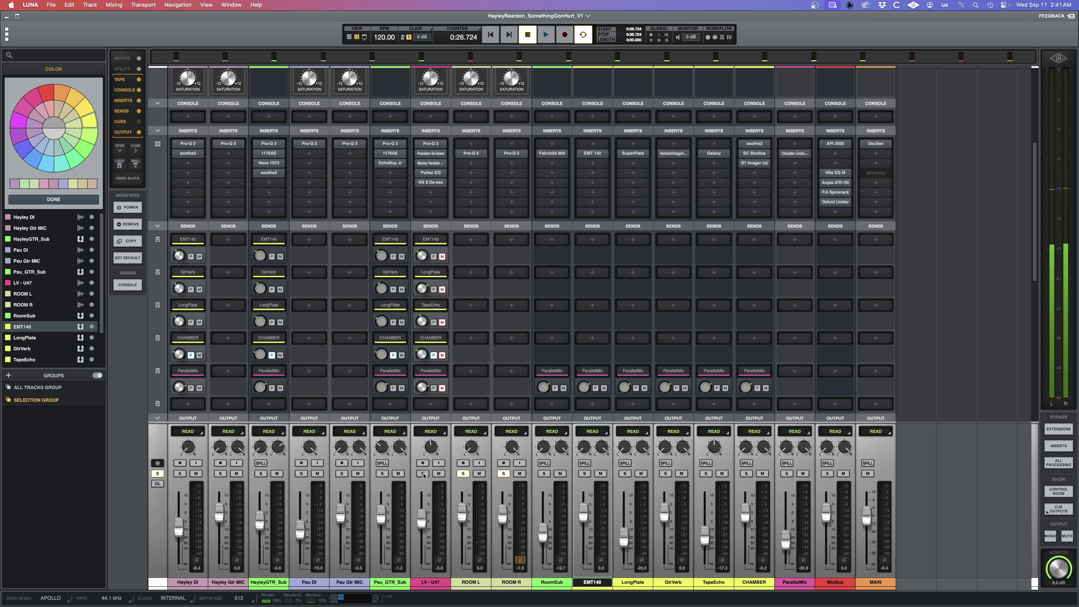
{"action": "key", "text": "space"}
{"action": "left_click_drag", "start_coordinate": [866, 517], "coordinate": [865, 524]}
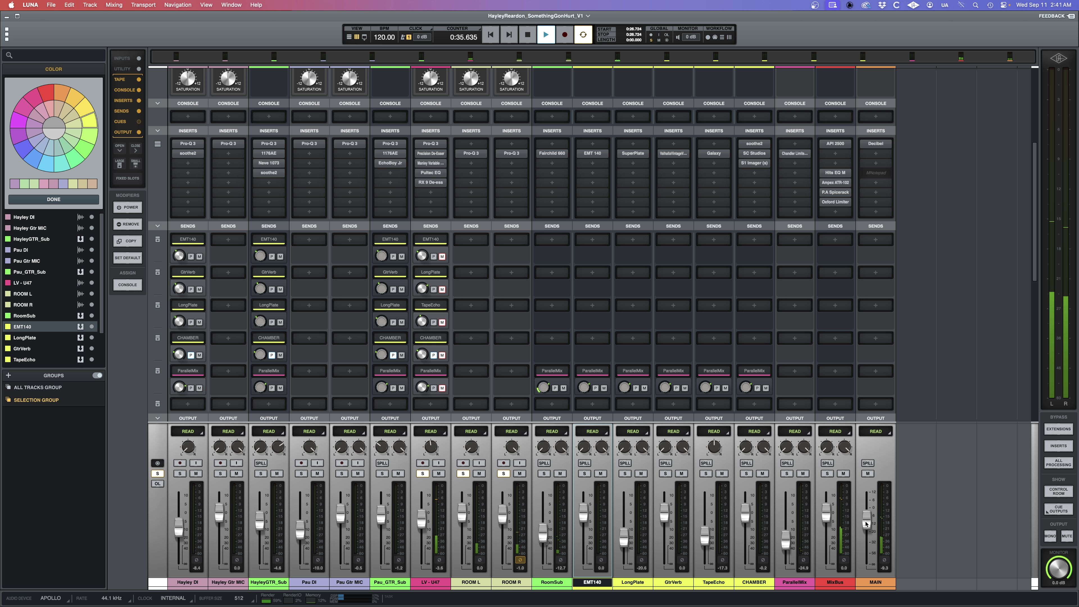
Stop playback, open the API 2500 bus compressor on MixBus, examine its settings and close it
{"action": "key", "text": "space"}
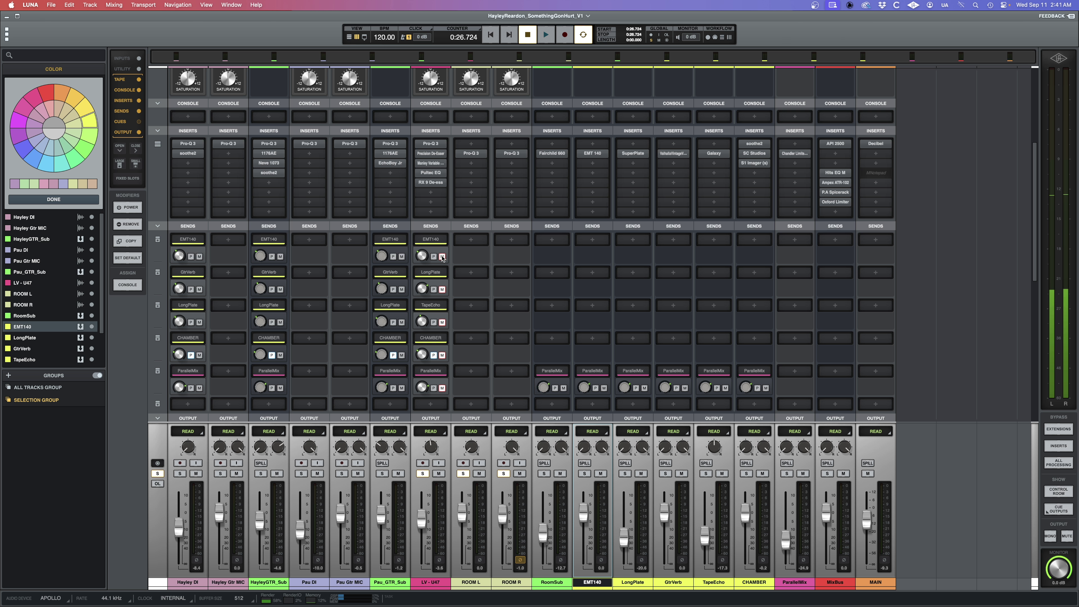
{"action": "mouse_move", "coordinate": [831, 147]}
{"action": "left_click", "coordinate": [836, 144]}
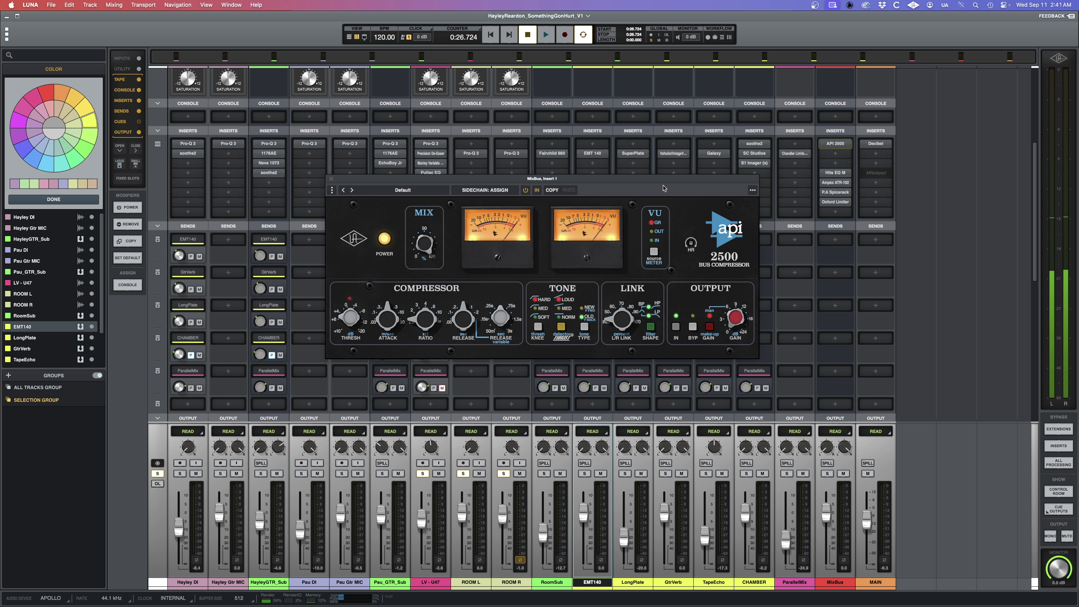
{"action": "left_click_drag", "start_coordinate": [664, 188], "coordinate": [643, 178]}
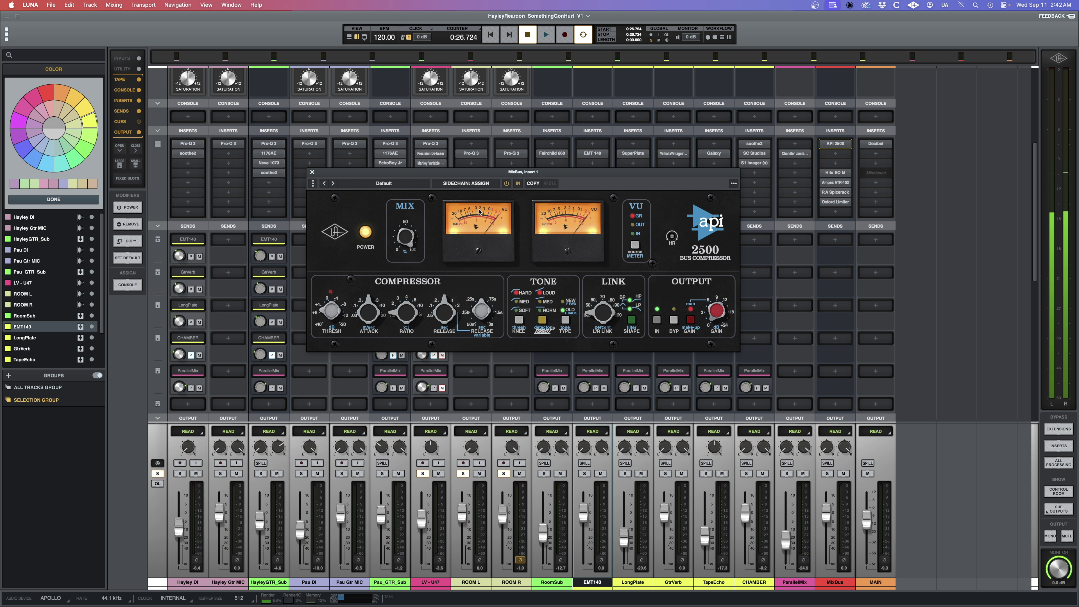
{"action": "left_click", "coordinate": [312, 172]}
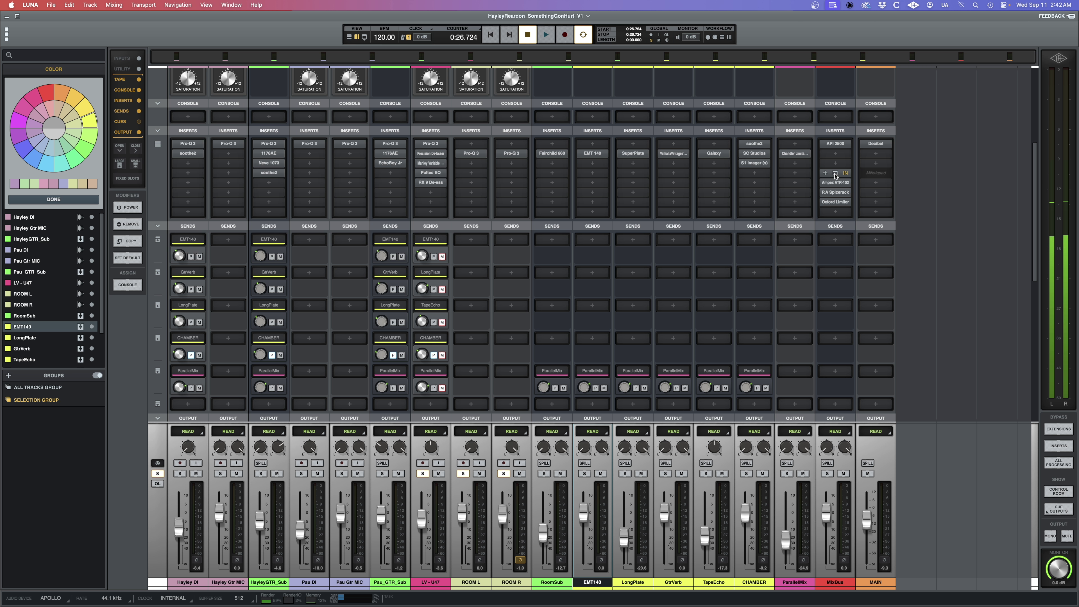
Open the Hitsville mastering EQ on MixBus, examine its 2_Buss EQ settings and close it
{"action": "left_click", "coordinate": [836, 174]}
{"action": "left_click_drag", "start_coordinate": [543, 115], "coordinate": [560, 100]}
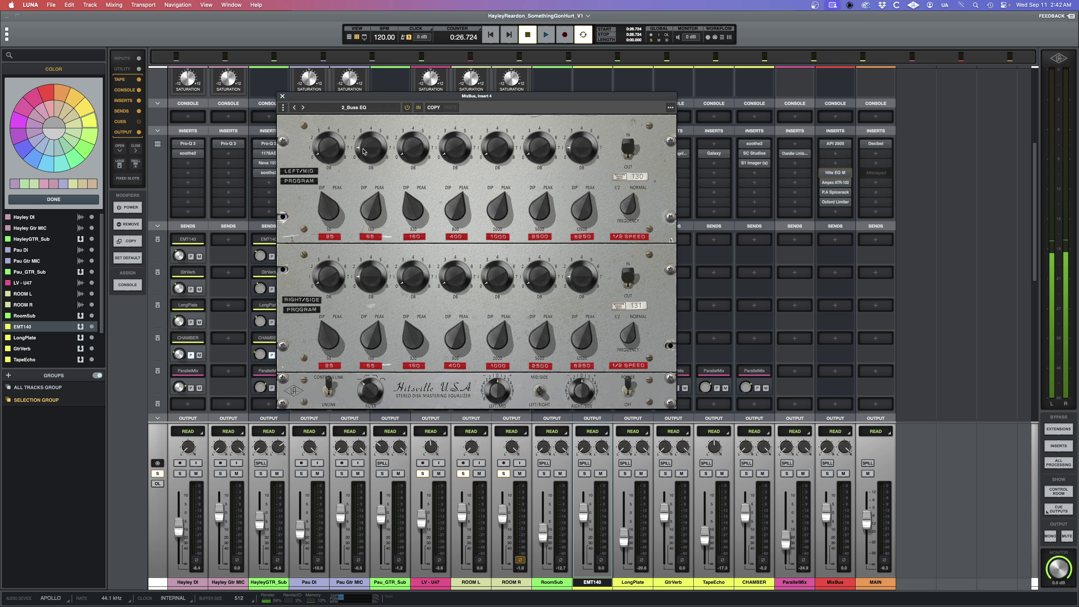
{"action": "key", "text": "super+w"}
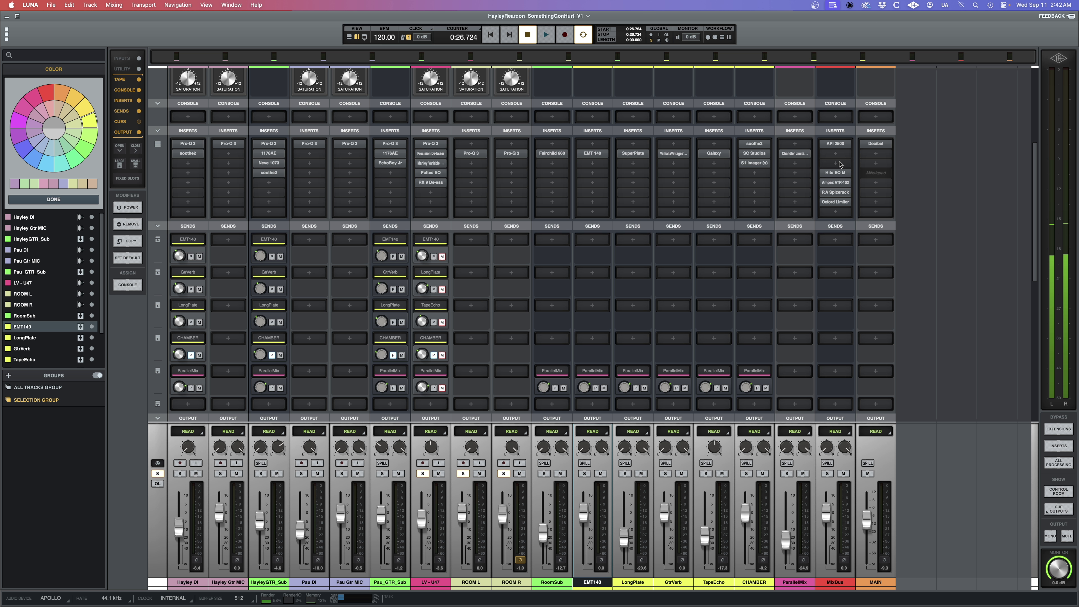
Audition the MixBus API 2500 bypassed and engaged on the soloed tracks, raising the MAIN fader slightly, and close the compressor
{"action": "left_click", "coordinate": [844, 144]}
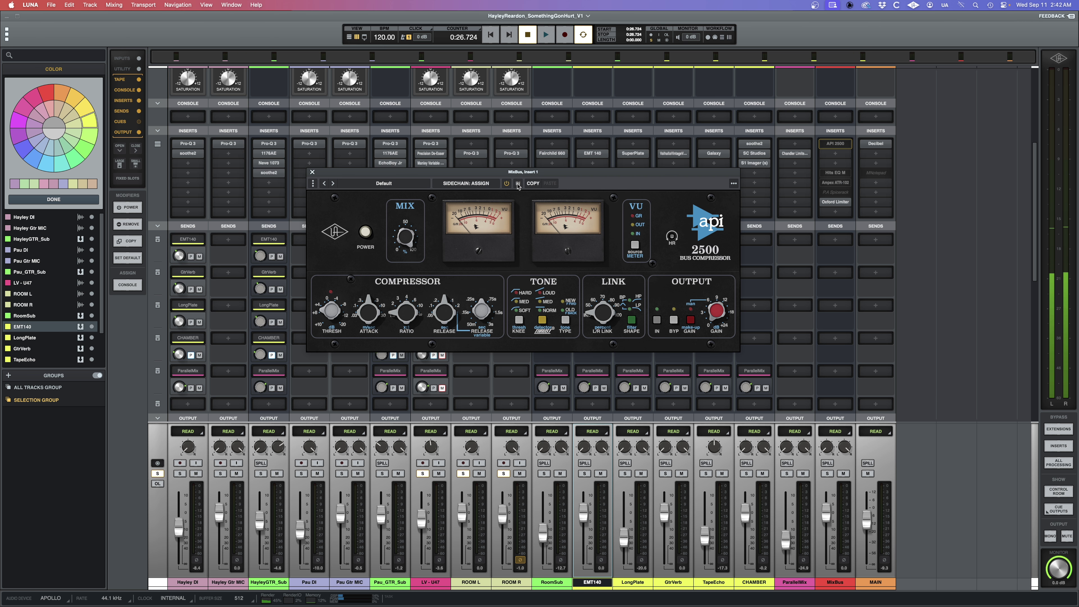
{"action": "key", "text": "space"}
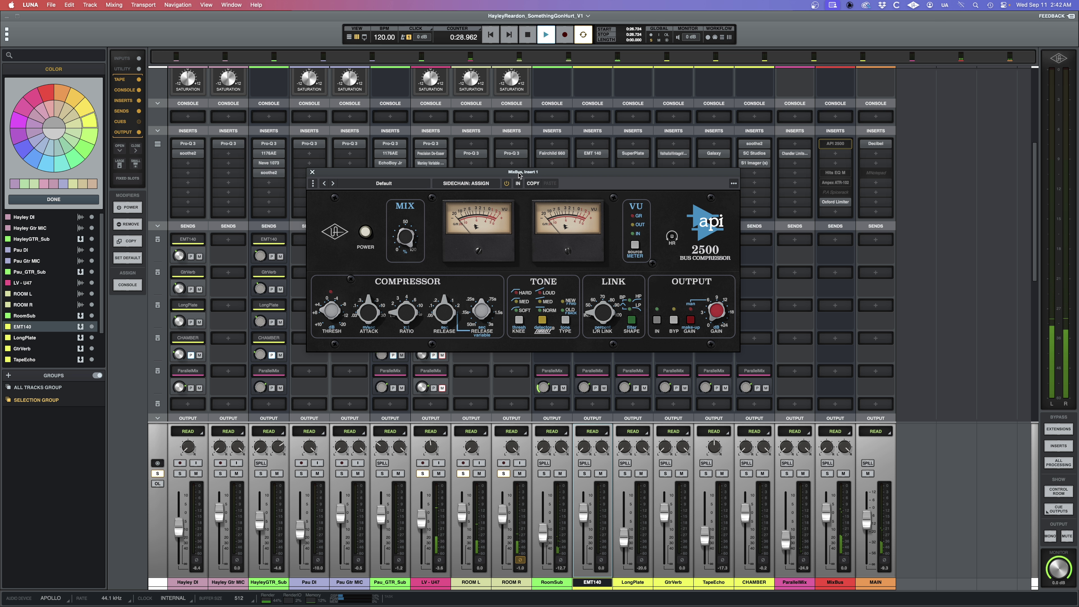
{"action": "left_click_drag", "start_coordinate": [519, 175], "coordinate": [513, 158]}
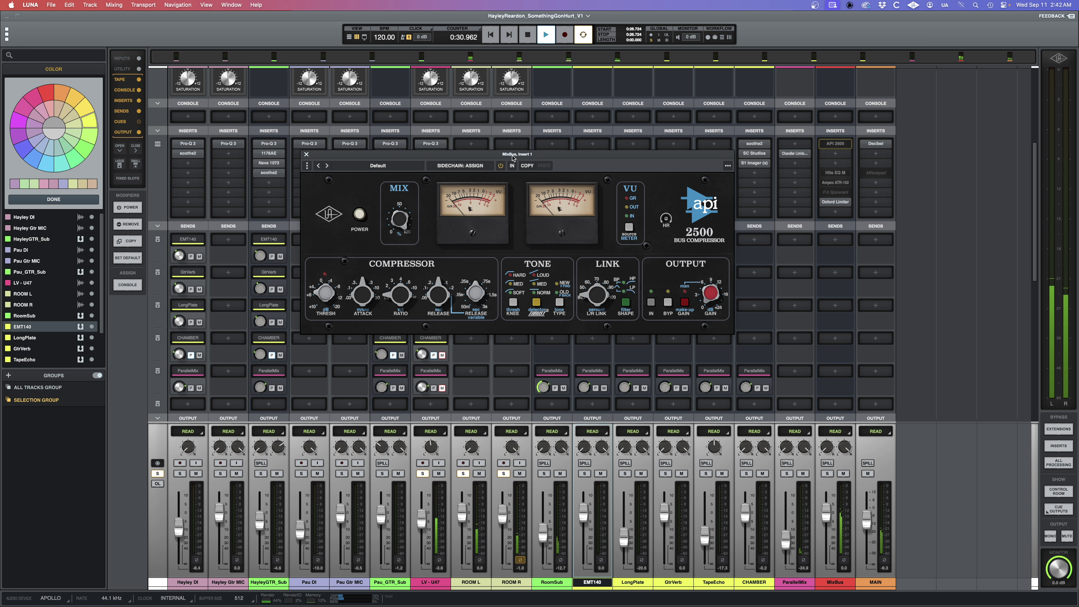
{"action": "left_click_drag", "start_coordinate": [863, 530], "coordinate": [862, 526]}
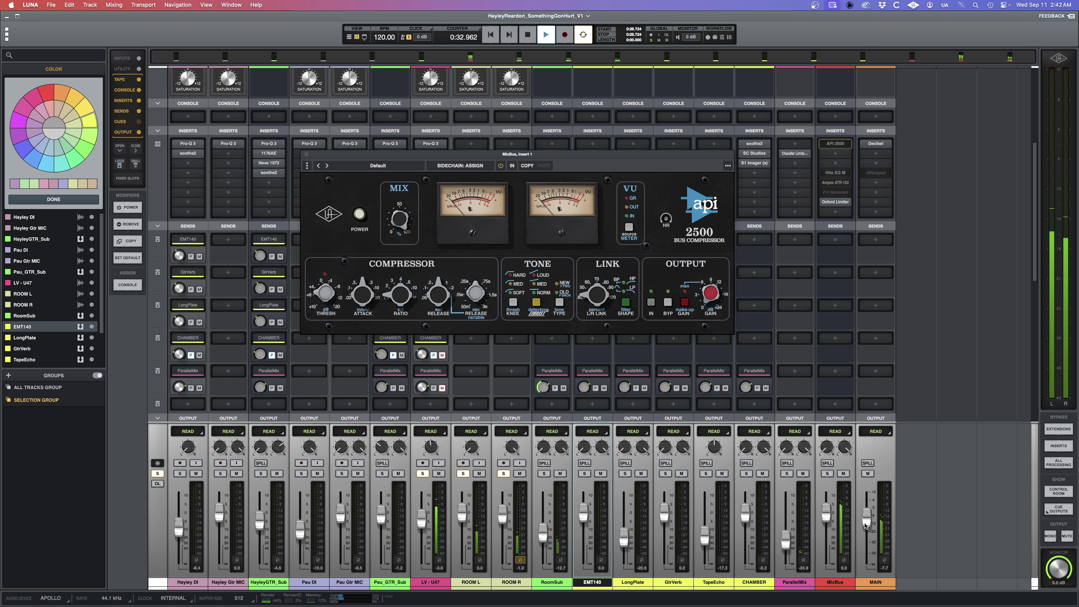
{"action": "left_click", "coordinate": [513, 168]}
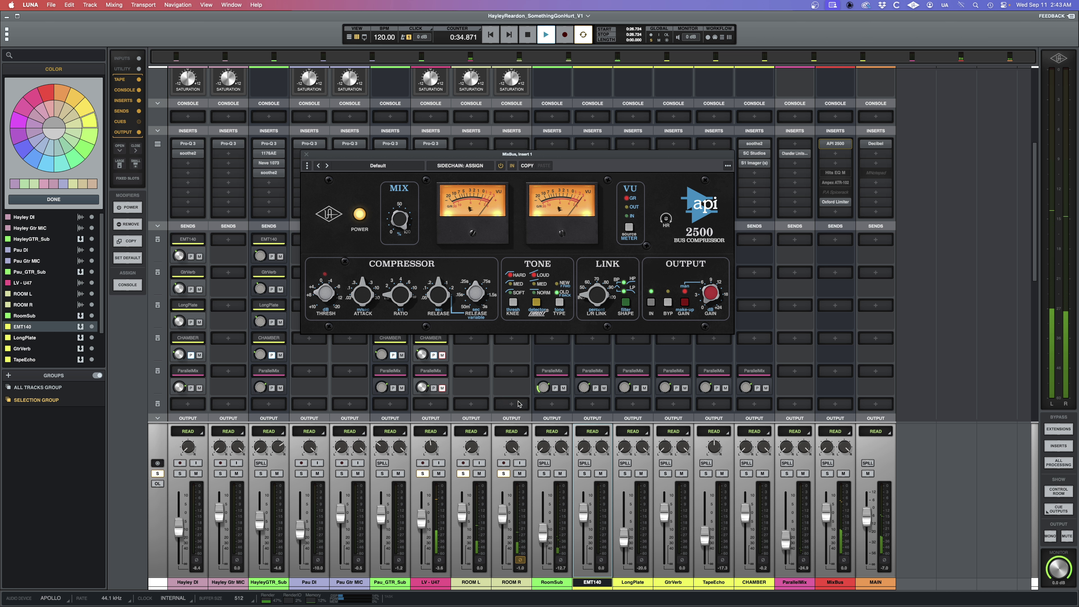
{"action": "key", "text": "space"}
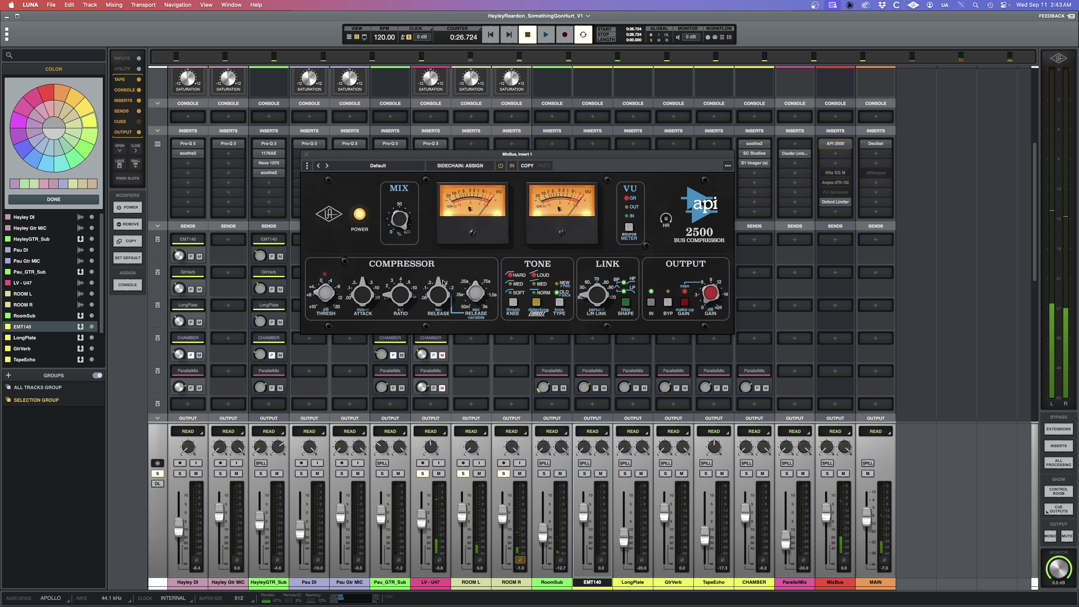
{"action": "left_click", "coordinate": [305, 156]}
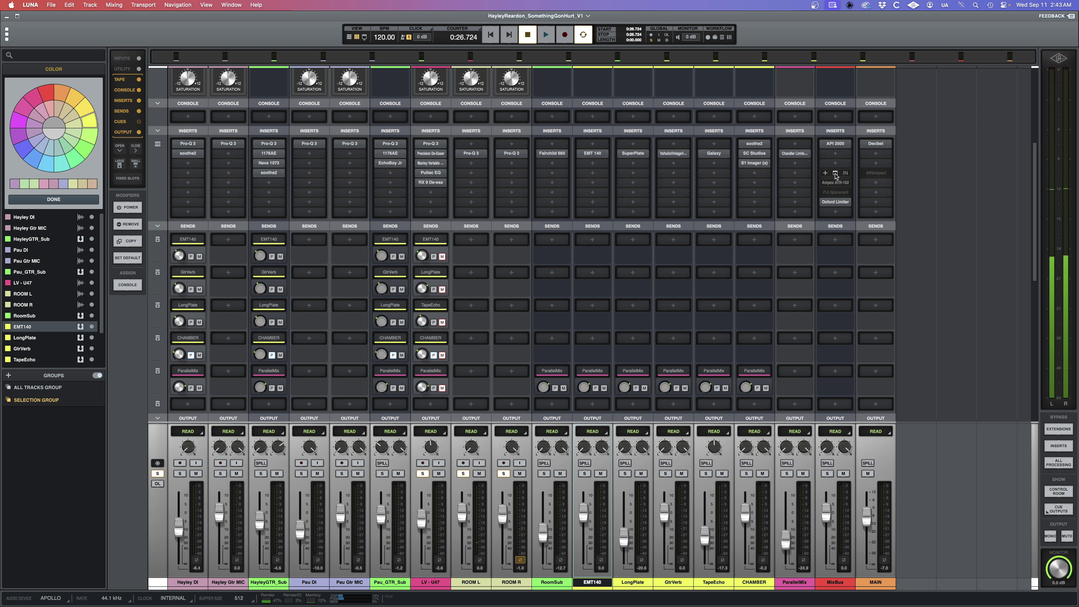
Play the soloed tracks with the MixBus Hitsville EQ bypassed and again with it engaged, and close the equalizer
{"action": "left_click", "coordinate": [835, 173]}
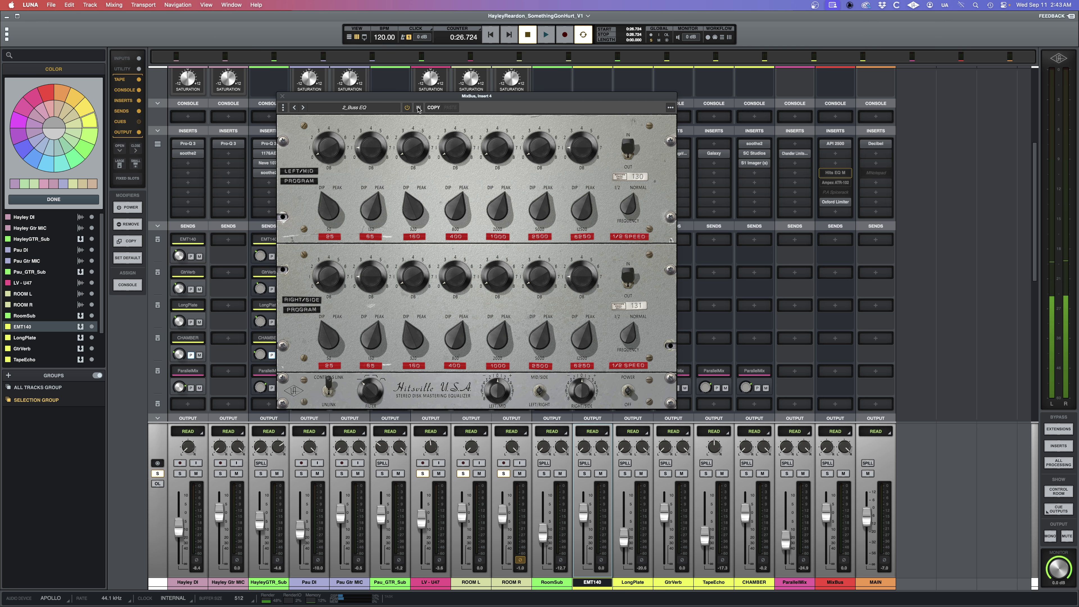
{"action": "key", "text": "space"}
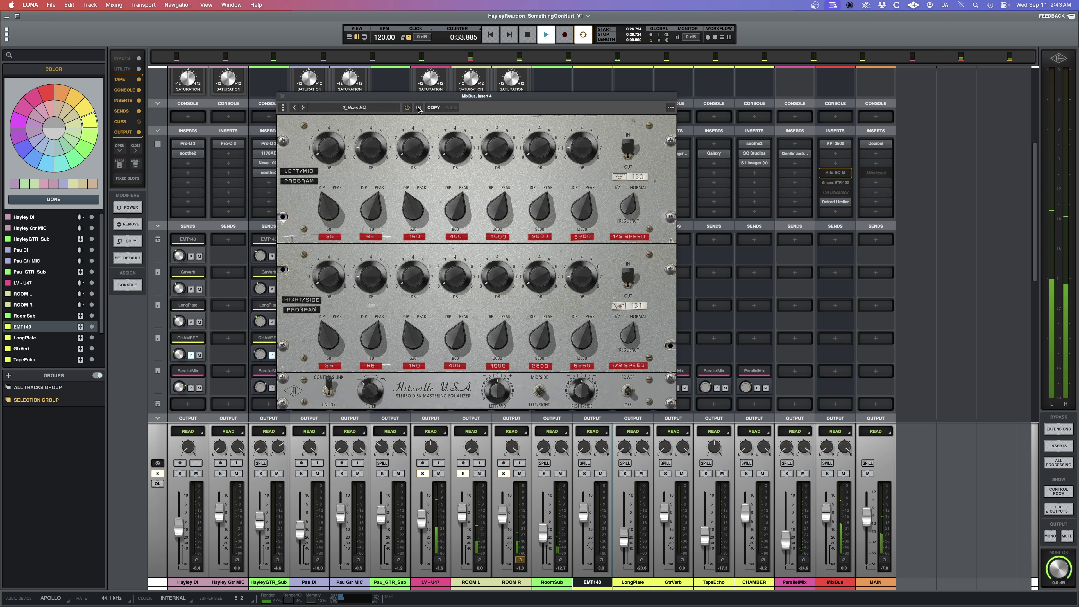
{"action": "key", "text": "space"}
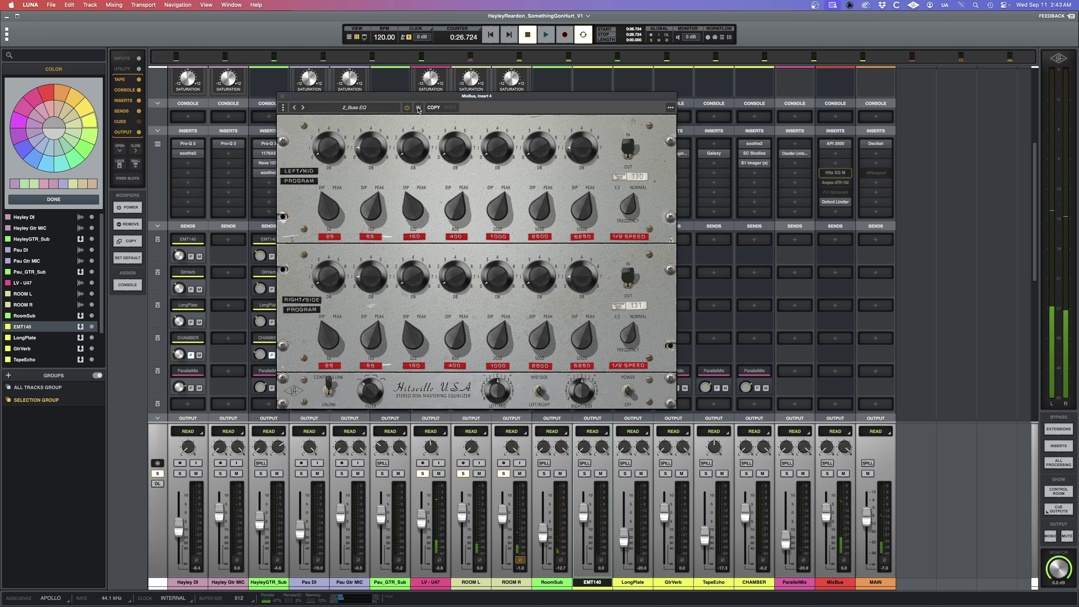
{"action": "key", "text": "space"}
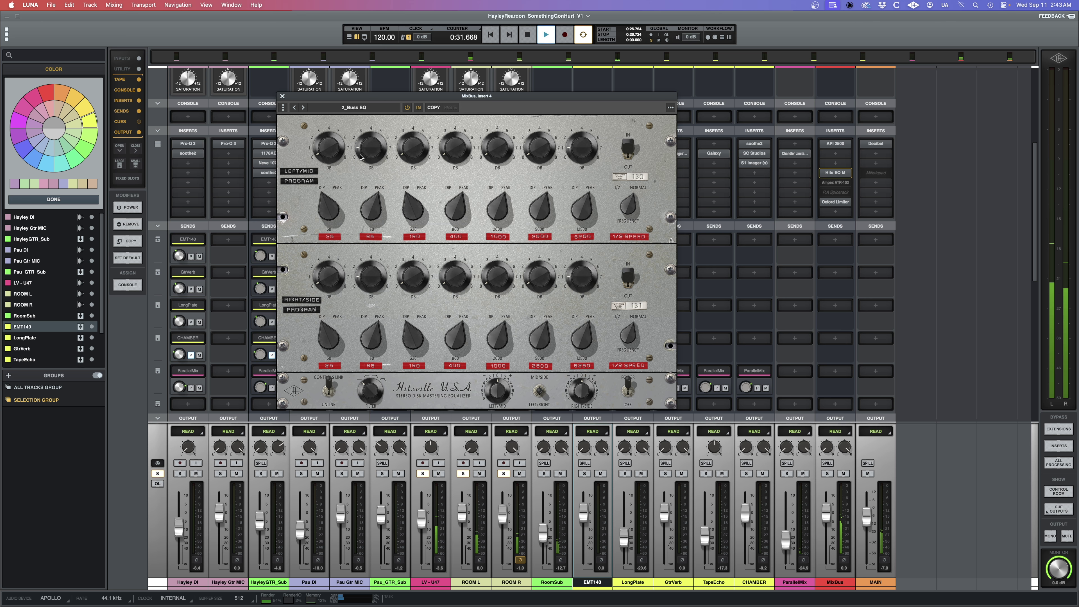
{"action": "left_click", "coordinate": [283, 96]}
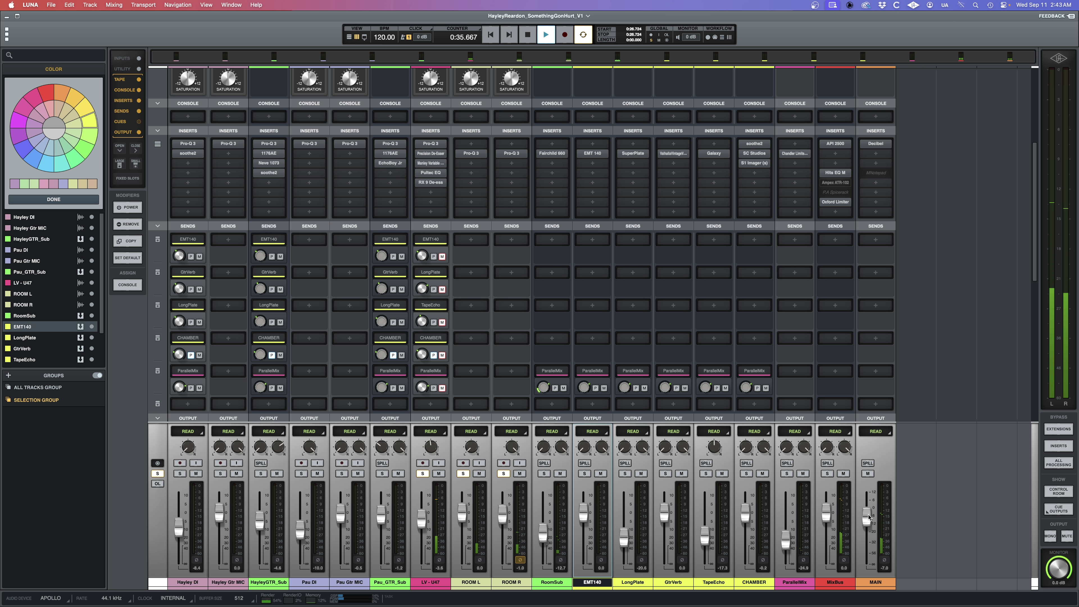
{"action": "mouse_move", "coordinate": [842, 205]}
{"action": "key", "text": "space"}
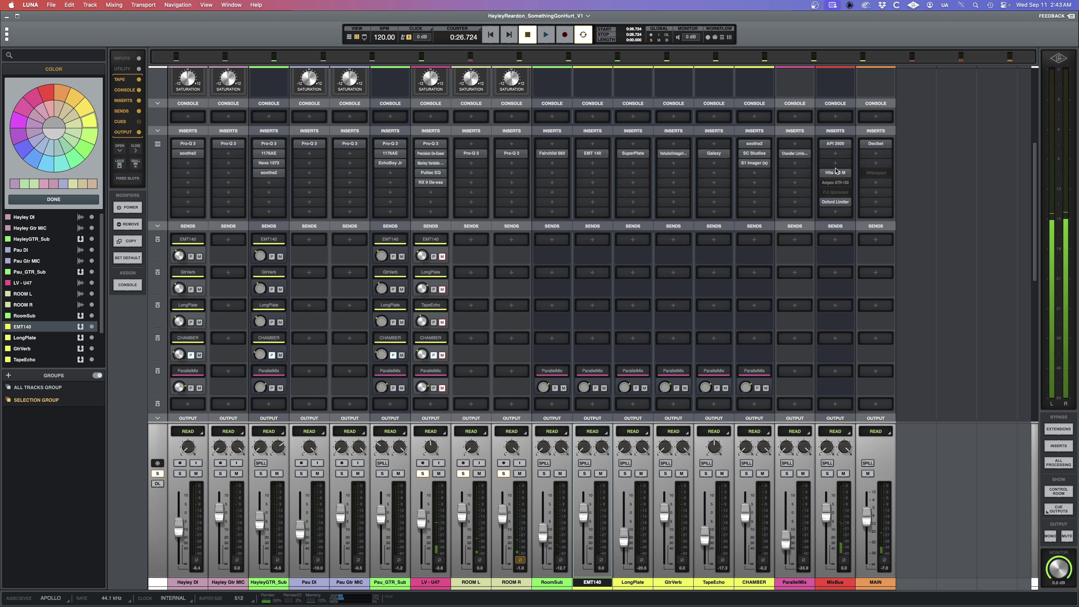
Open and engage the Ampex ATR-102 on MixBus, play the soloed tracks through it and close its window
{"action": "left_click", "coordinate": [836, 182]}
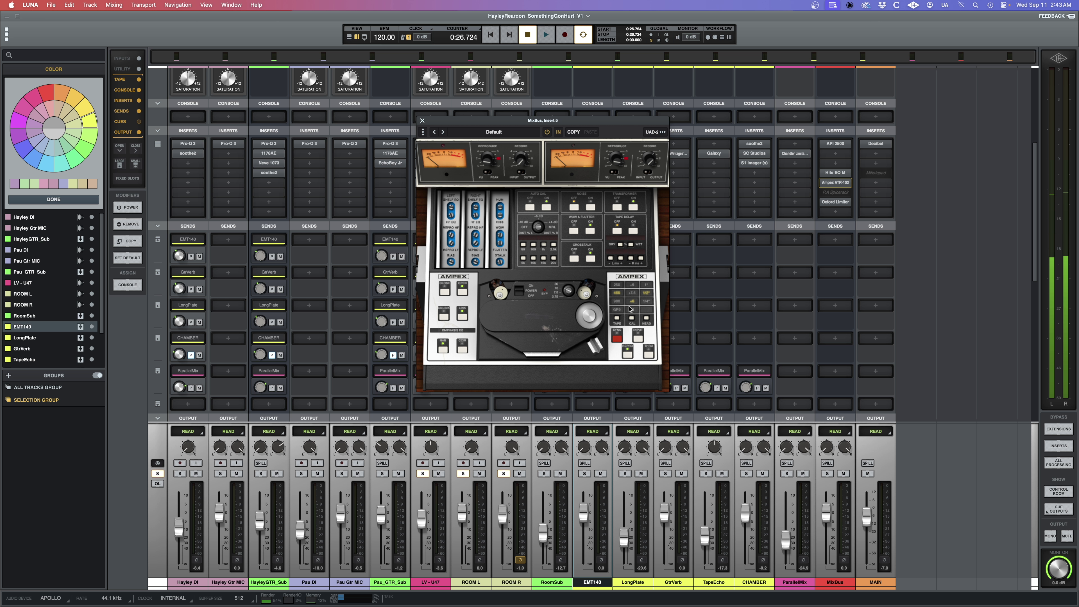
{"action": "key", "text": "space"}
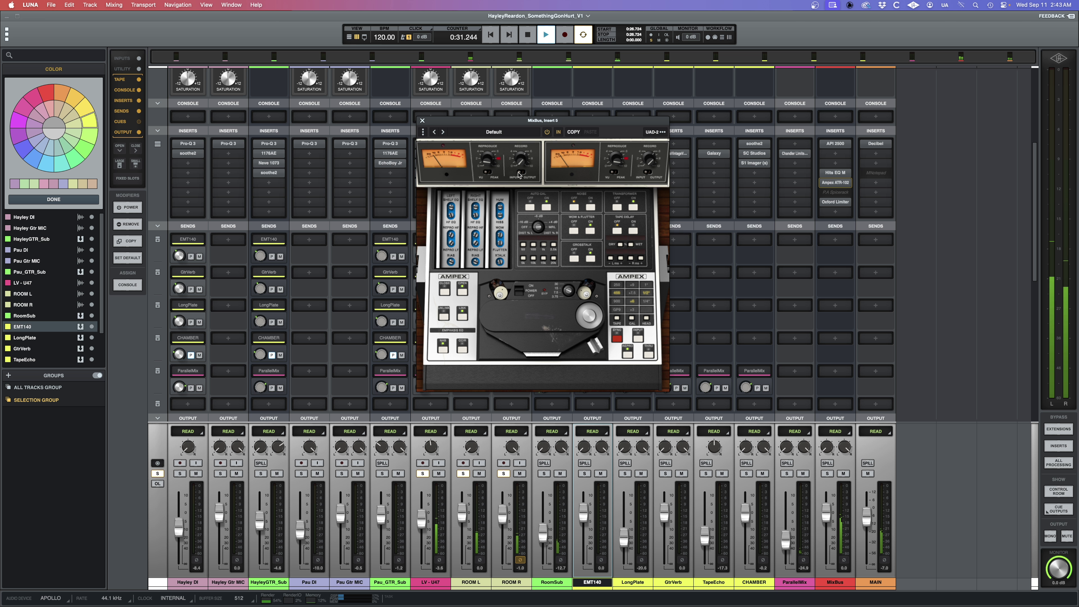
{"action": "left_click", "coordinate": [422, 122]}
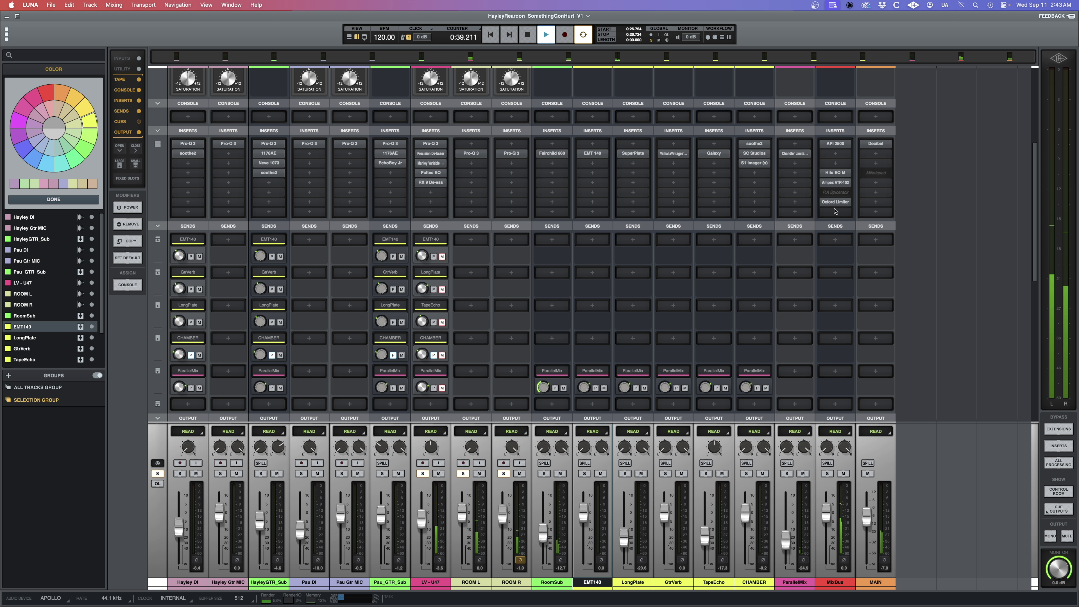
Stop playback, open the Oxford Limiter on MixBus, examine its Enhance and output settings and close it
{"action": "mouse_move", "coordinate": [837, 205]}
{"action": "key", "text": "space"}
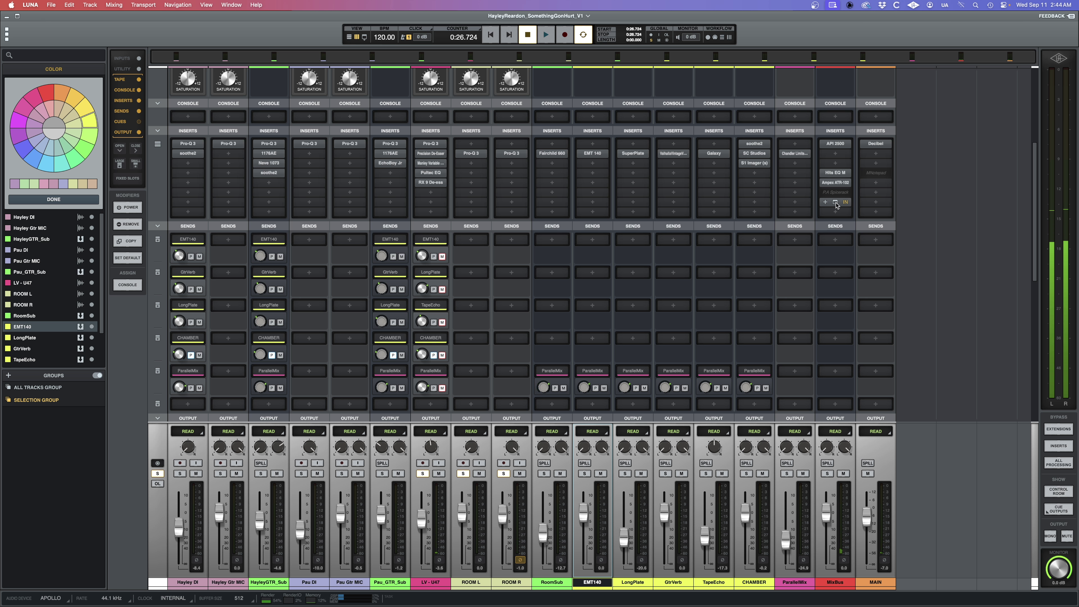
{"action": "left_click", "coordinate": [836, 203]}
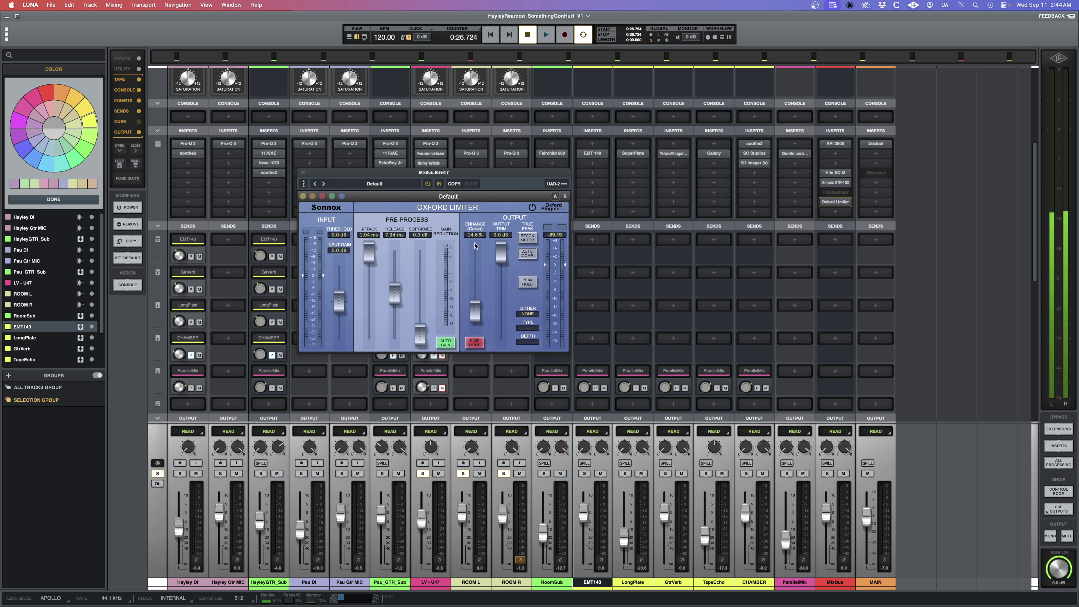
{"action": "left_click", "coordinate": [836, 203]}
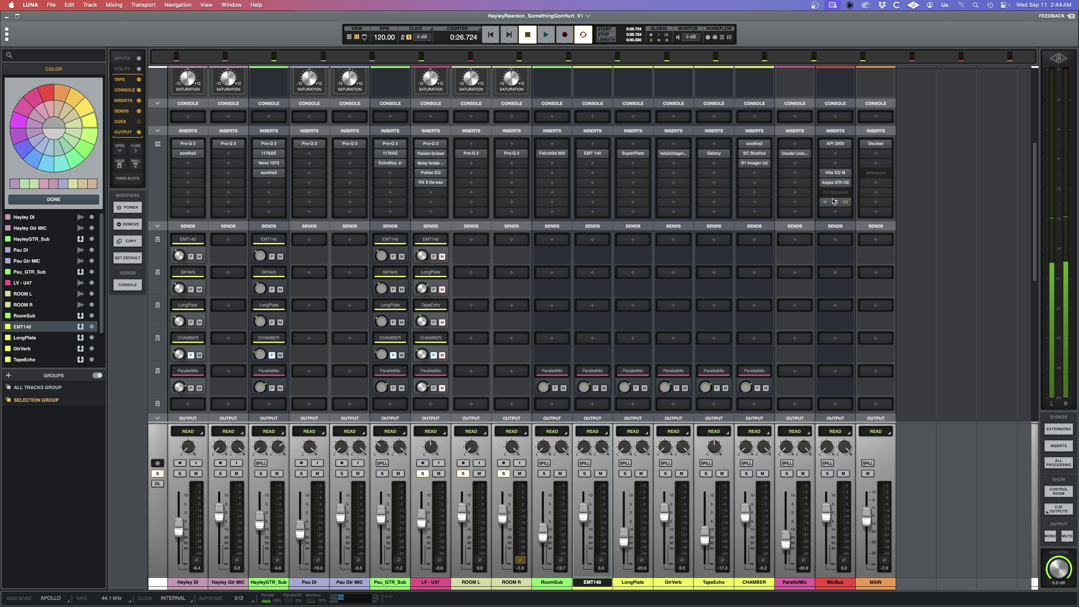
Engage and open the Spicerack insert on MixBus and play the tracks with its internal processing off and on
{"action": "left_click", "coordinate": [823, 193]}
{"action": "left_click_drag", "start_coordinate": [600, 89], "coordinate": [570, 144]}
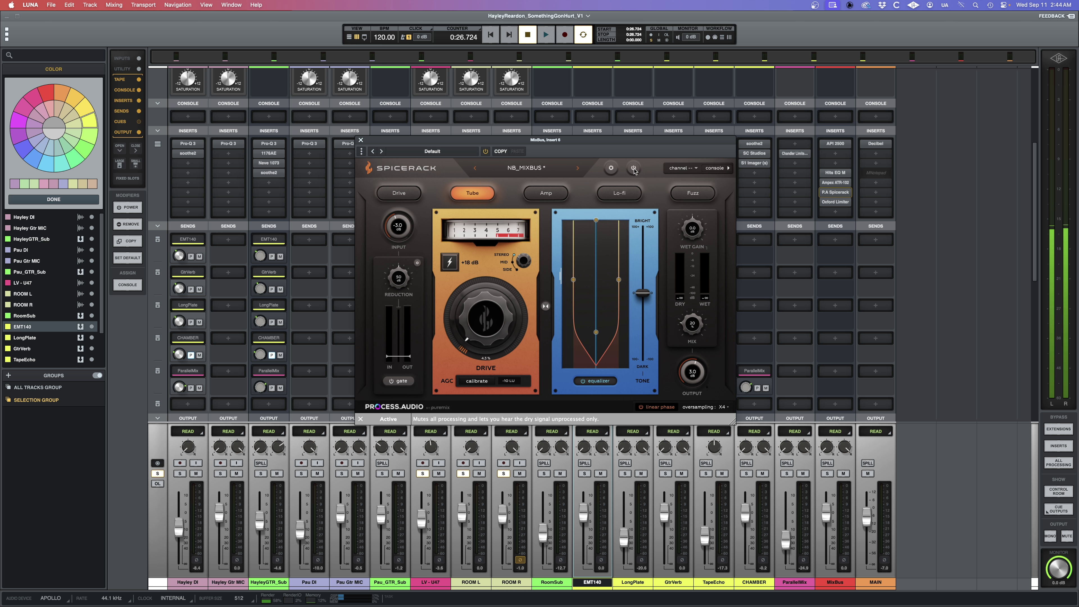
{"action": "key", "text": "space"}
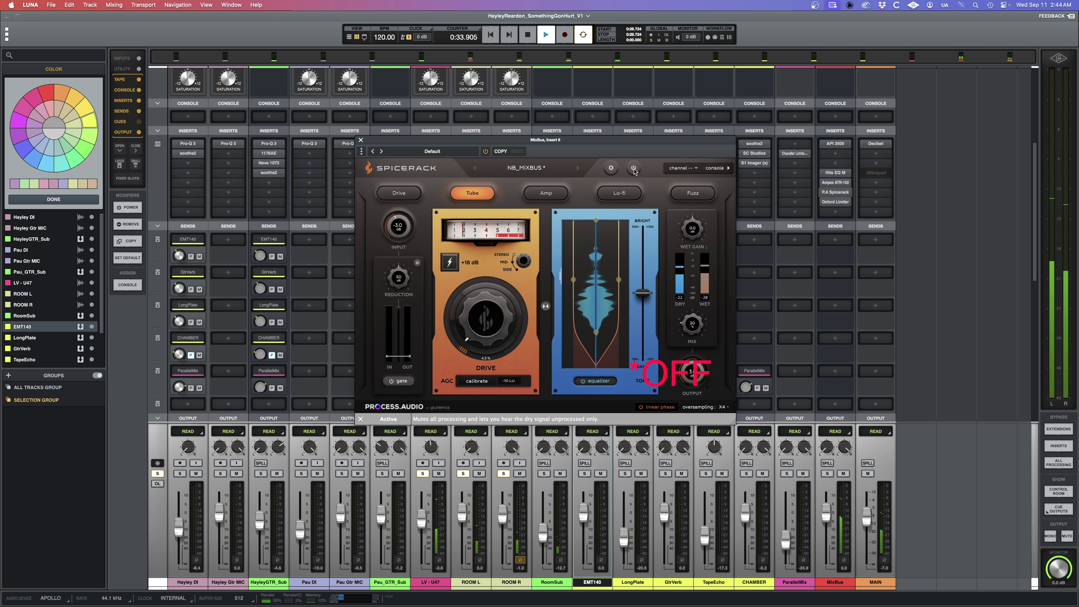
{"action": "left_click", "coordinate": [634, 169]}
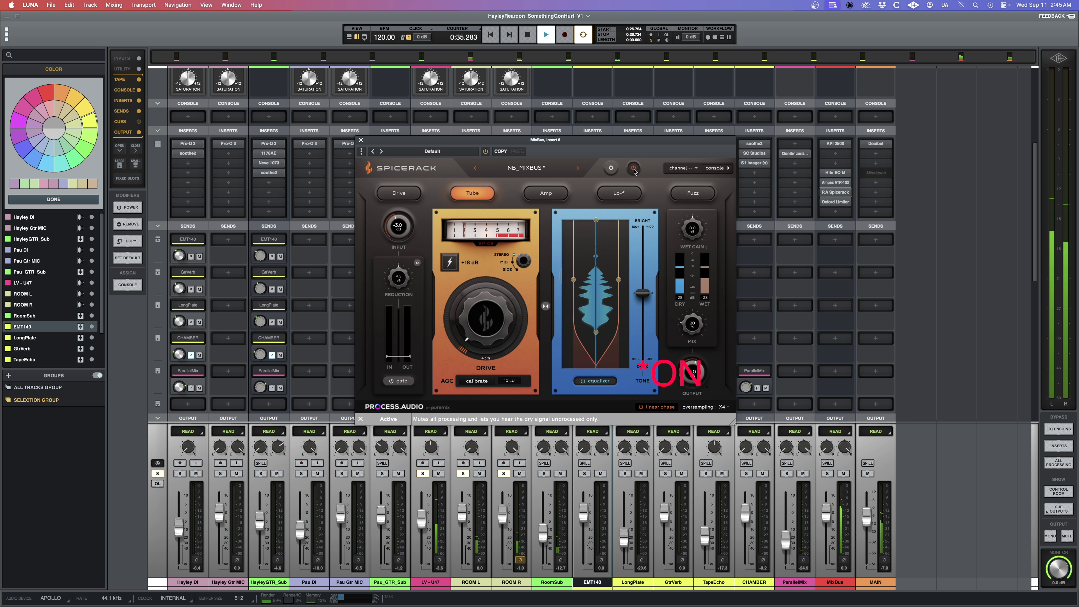
{"action": "key", "text": "space"}
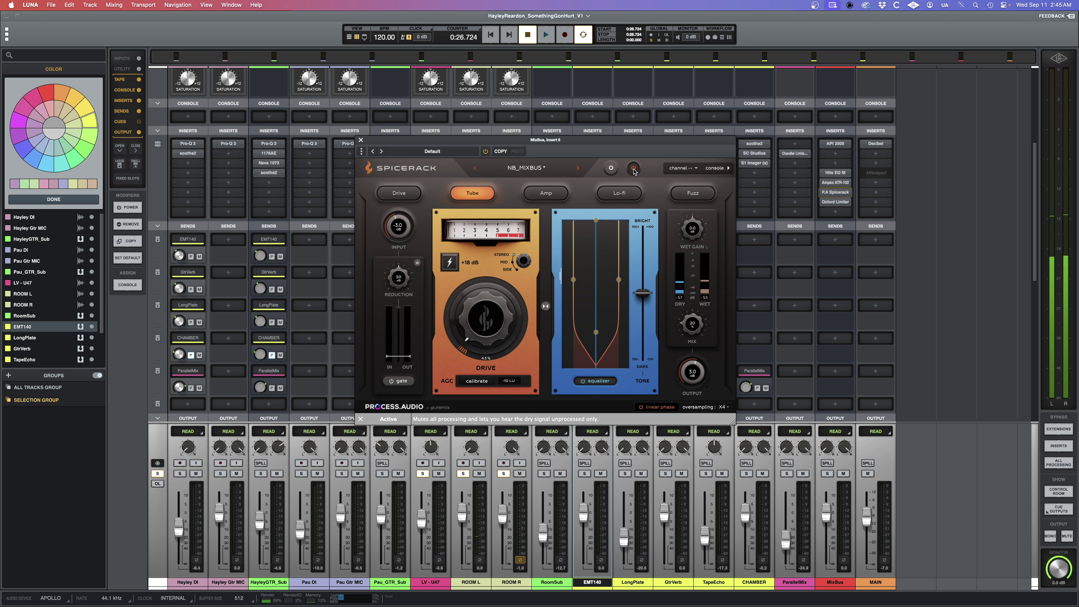
Compare the MixBus Spicerack off and on once more during playback, leave it on and close its window
{"action": "key", "text": "space"}
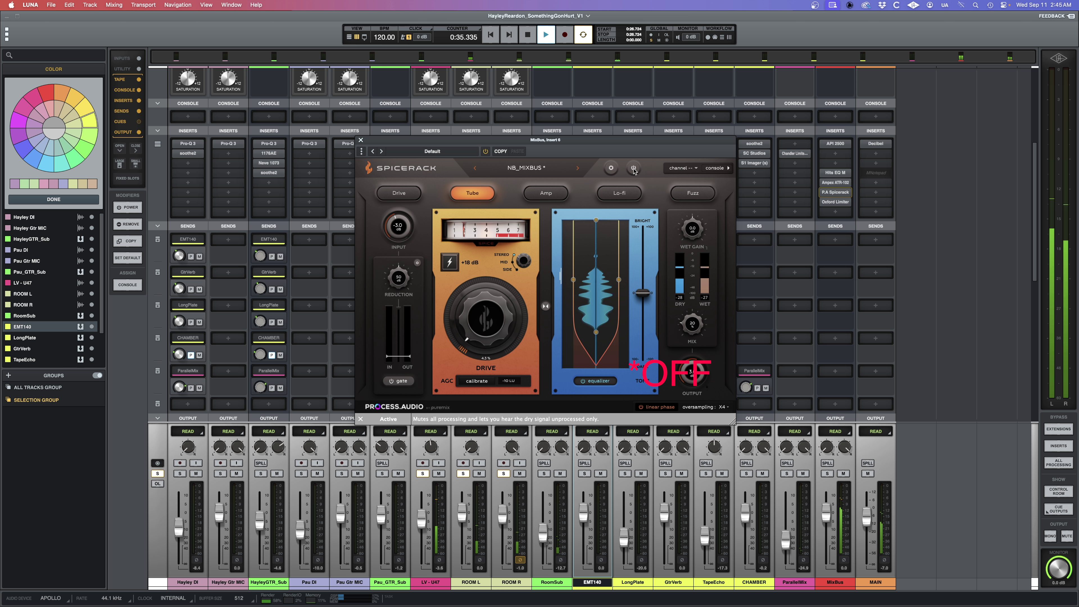
{"action": "key", "text": "space"}
{"action": "key", "text": "space"}
{"action": "left_click", "coordinate": [634, 169]}
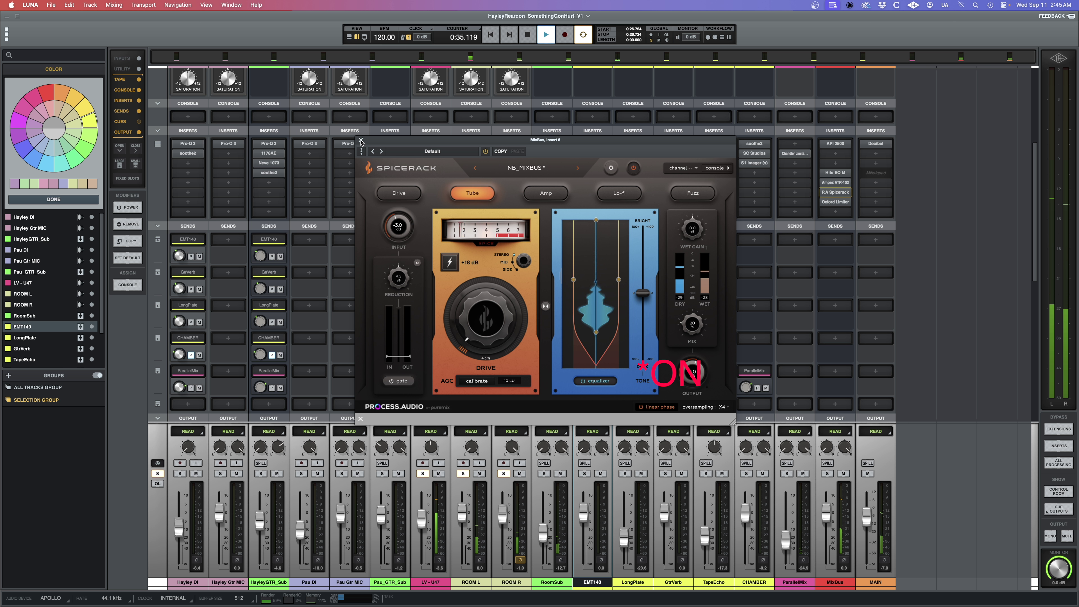
{"action": "key", "text": "space"}
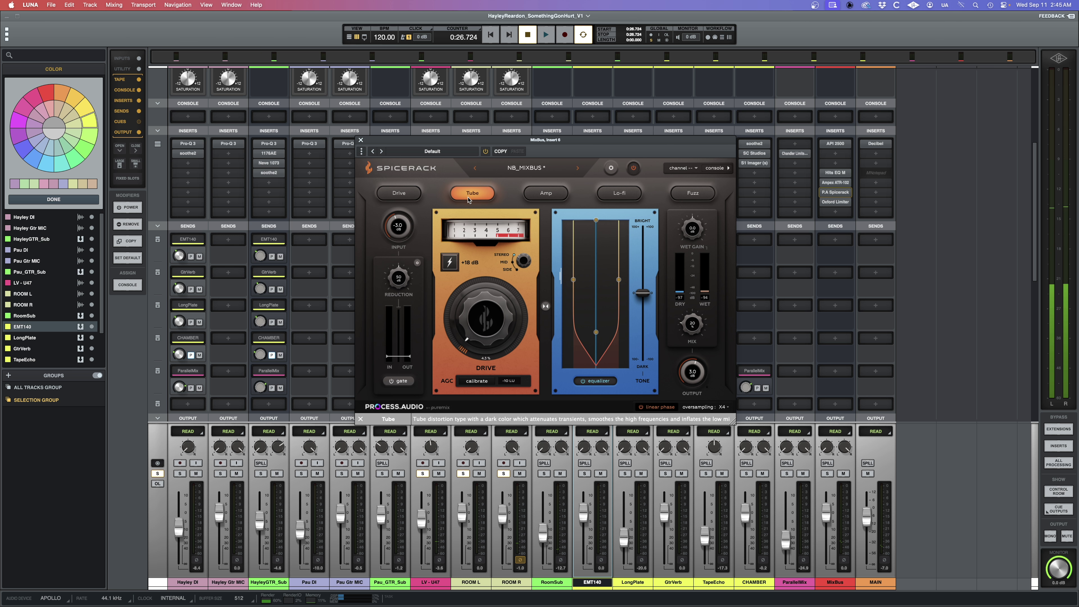
{"action": "key", "text": "super+w"}
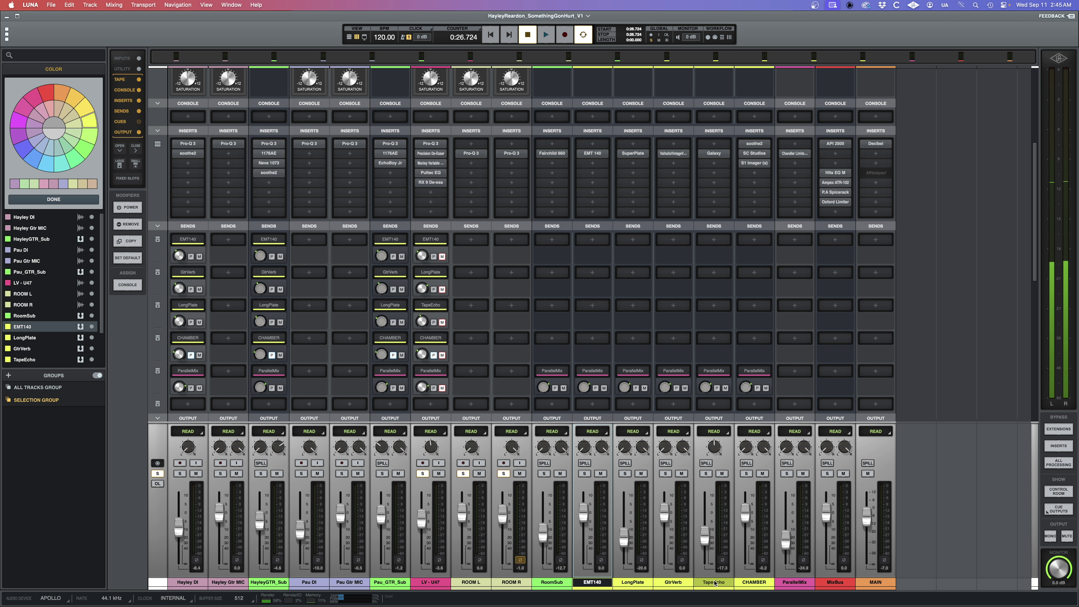
Unmute LV - U47's EMT140 send, start playback and open the EMT 140 plate reverb clear of the vocal's sends
{"action": "mouse_move", "coordinate": [444, 341]}
{"action": "mouse_move", "coordinate": [586, 160]}
{"action": "key", "text": "space"}
{"action": "left_click", "coordinate": [592, 154]}
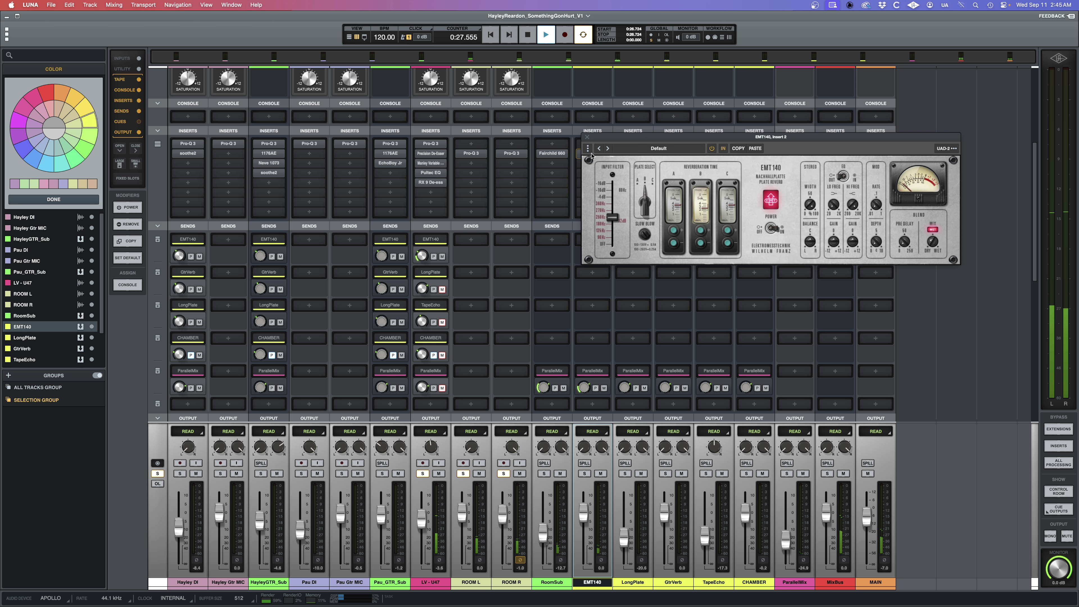
{"action": "left_click_drag", "start_coordinate": [642, 139], "coordinate": [495, 97]}
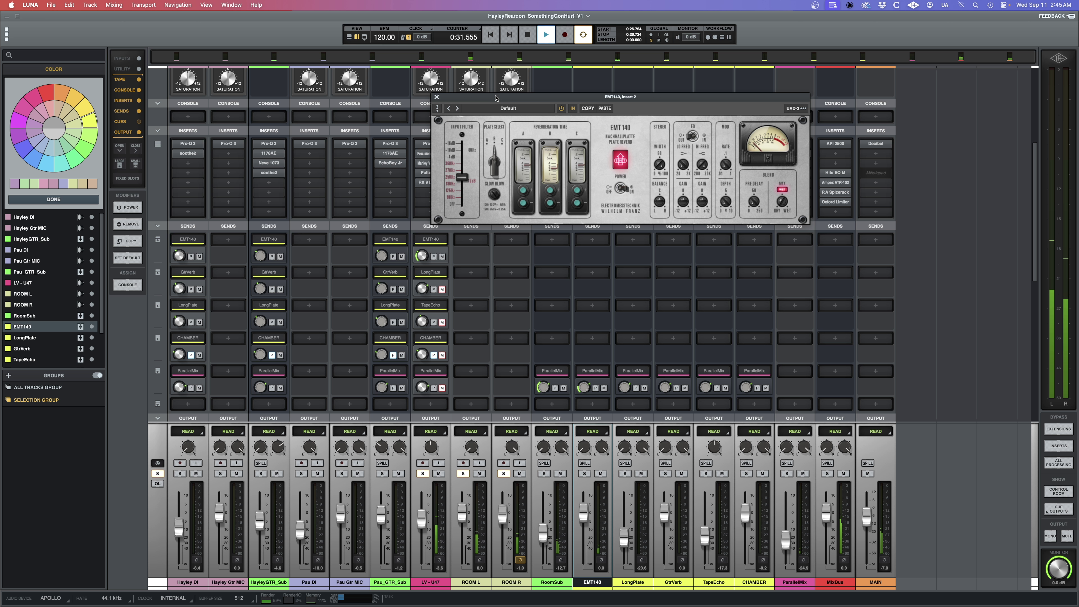
Adjust the MAIN fader during playback, stop, and close the EMT 140 plate reverb
{"action": "left_click_drag", "start_coordinate": [867, 518], "coordinate": [862, 524]}
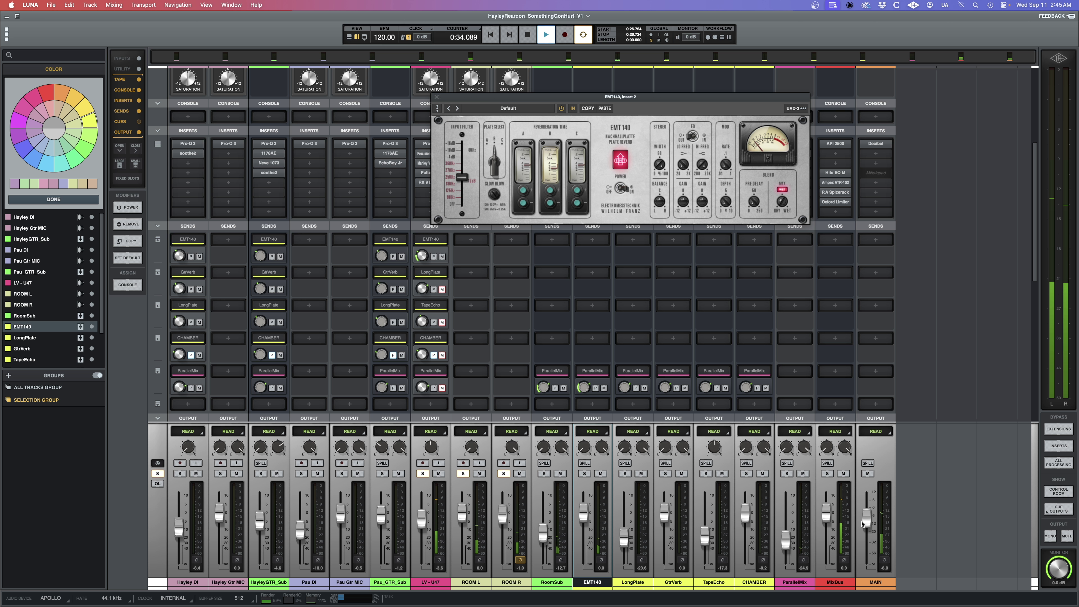
{"action": "key", "text": "space"}
{"action": "left_click", "coordinate": [435, 99]}
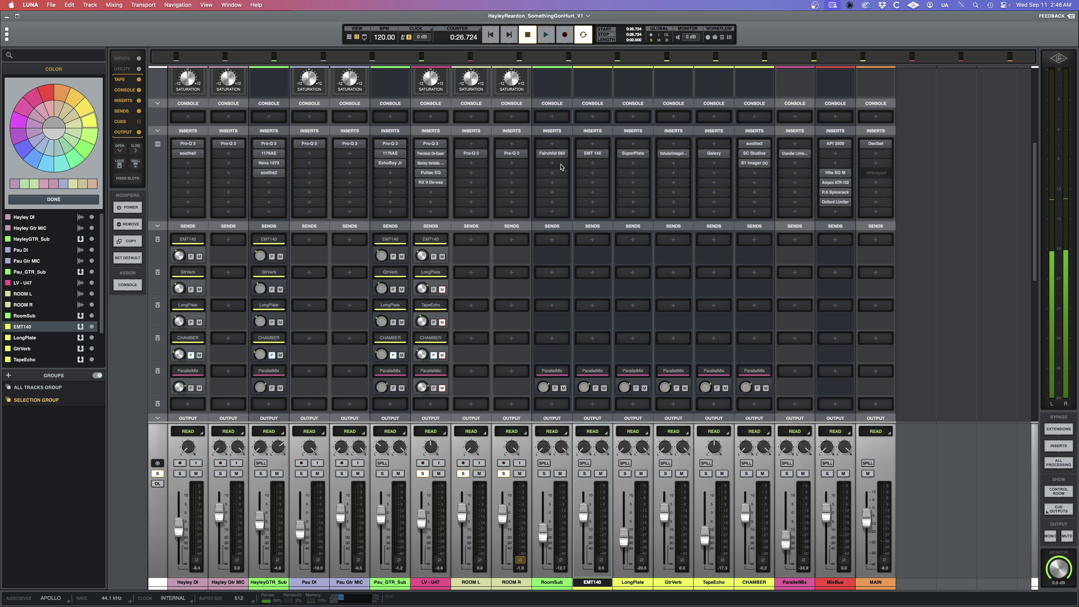
Unmute LV - U47's LongPlate send, open LongPlate's SuperPlate reverb clear of the vocal's sends and play the soloed tracks with it
{"action": "left_click", "coordinate": [442, 289]}
{"action": "left_click", "coordinate": [633, 154]}
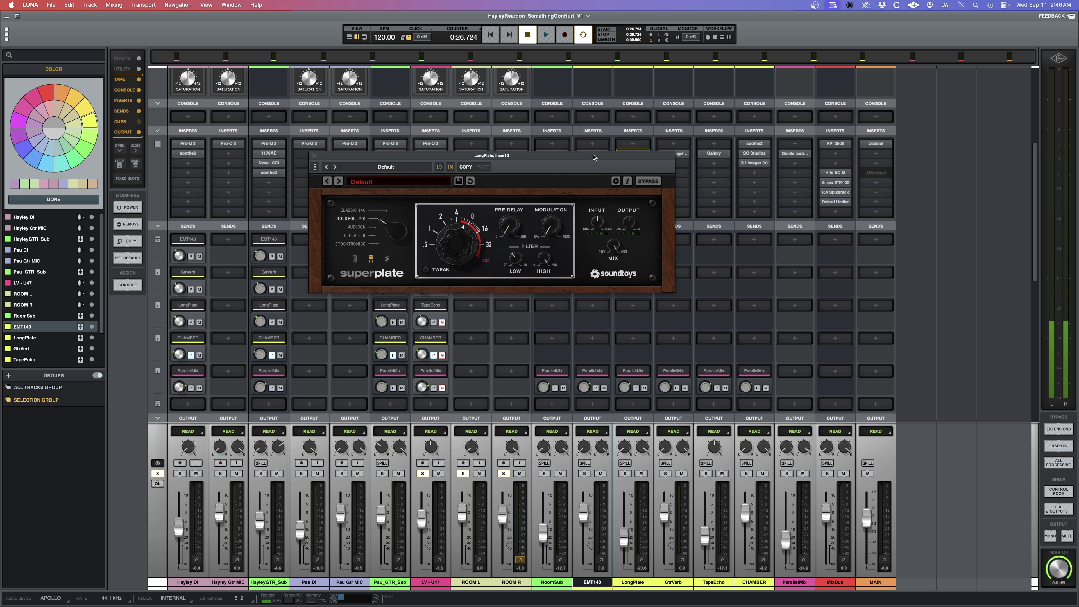
{"action": "left_click_drag", "start_coordinate": [593, 157], "coordinate": [742, 205]}
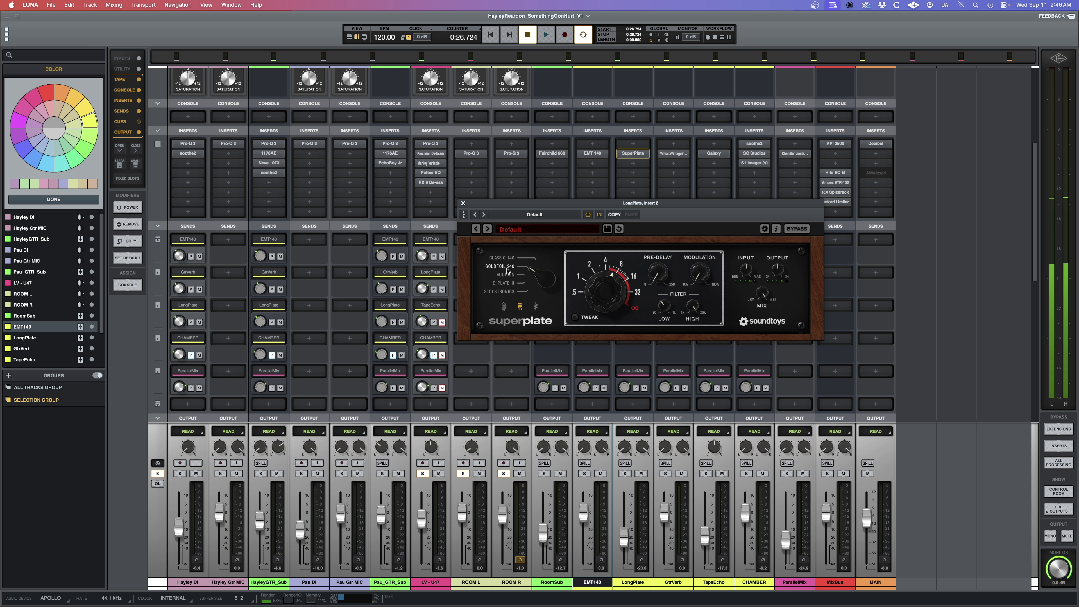
{"action": "key", "text": "space"}
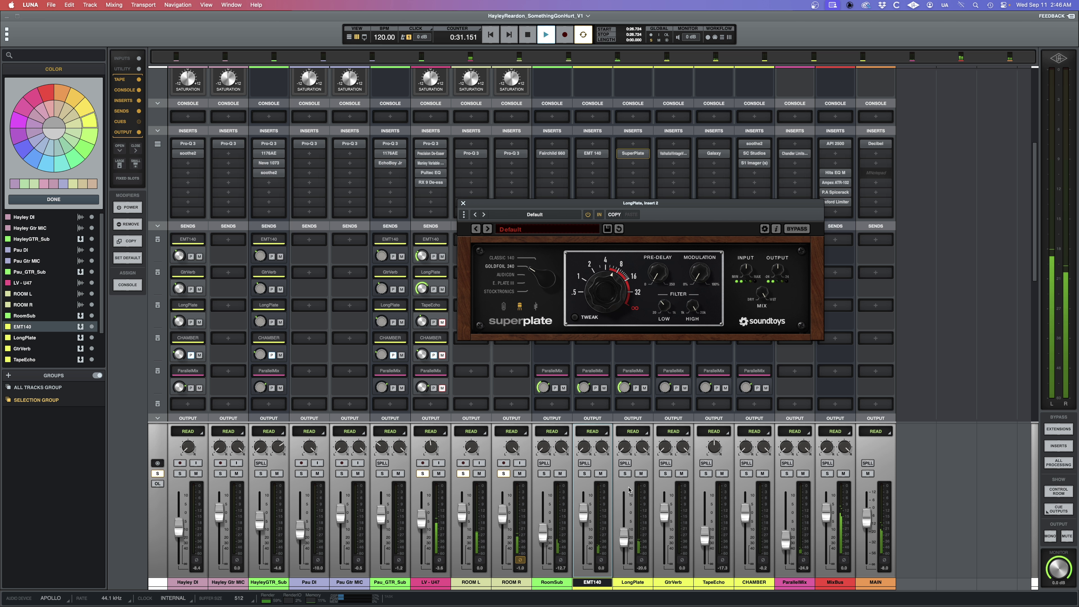
{"action": "left_click", "coordinate": [625, 474]}
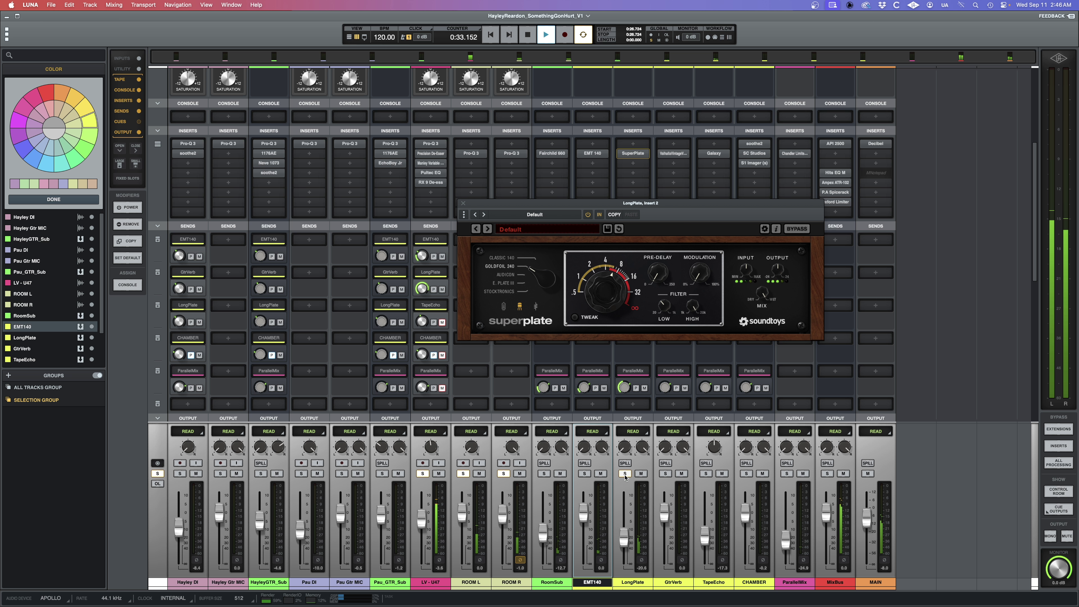
{"action": "left_click", "coordinate": [502, 474]}
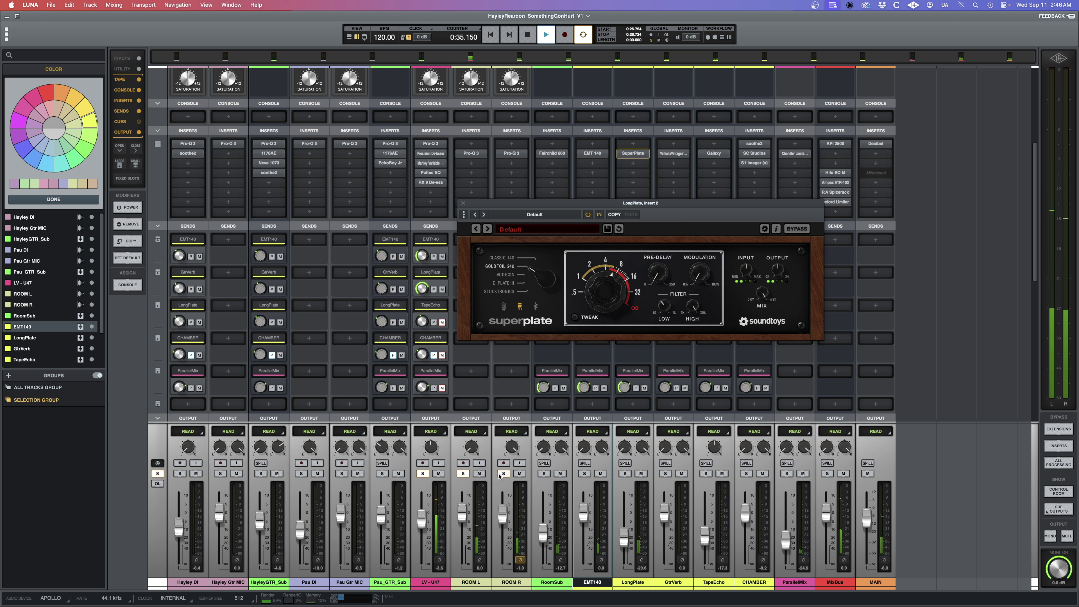
{"action": "key", "text": "space"}
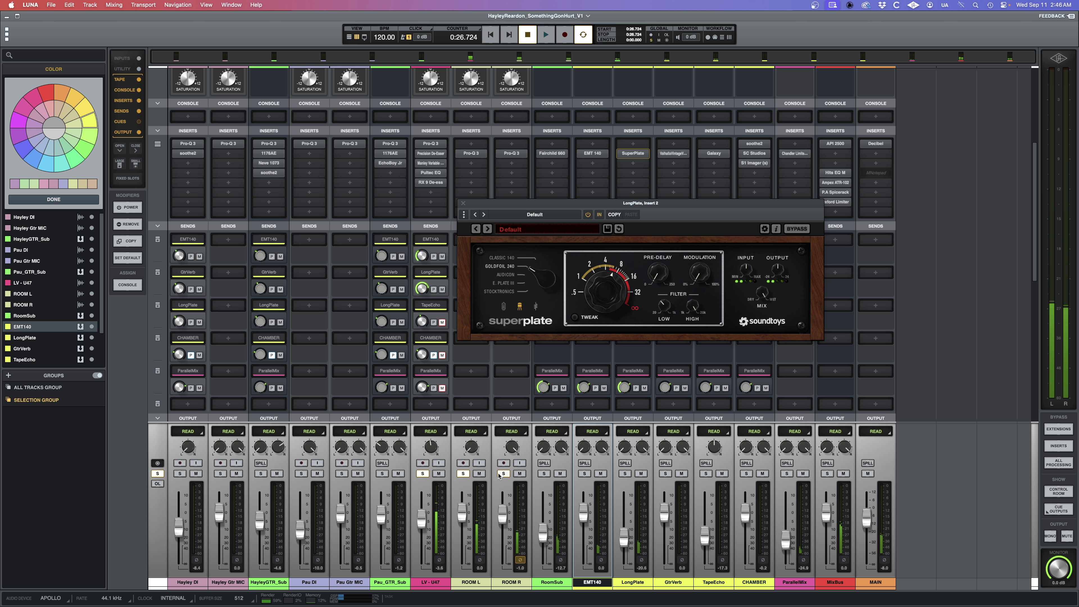
Clear the vocal and room solos, solo LongPlate and play it alone while adjusting the MAIN fader
{"action": "left_click", "coordinate": [423, 473]}
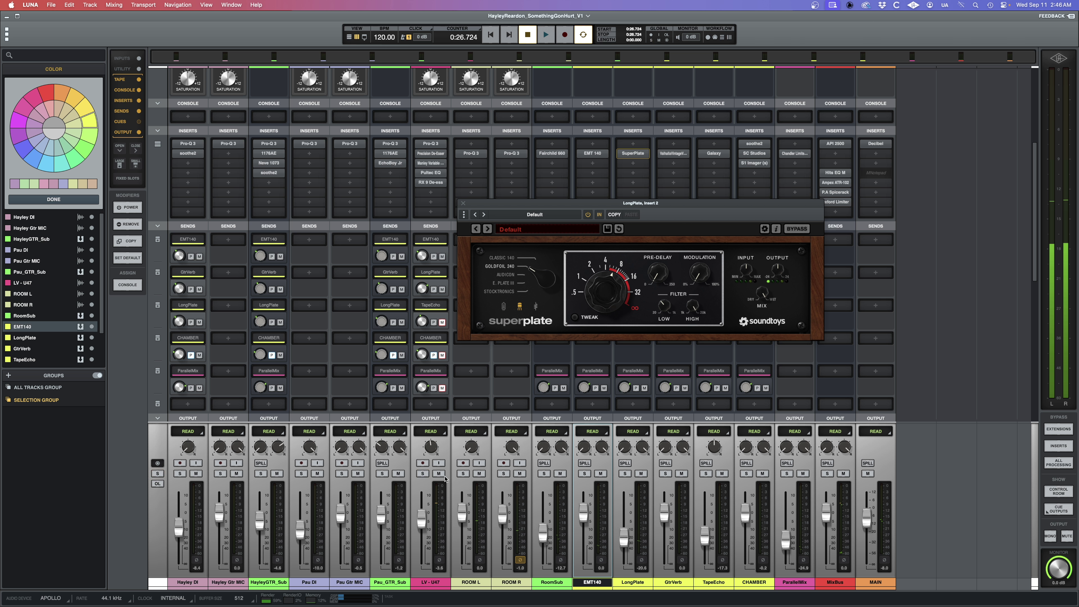
{"action": "left_click", "coordinate": [625, 474]}
{"action": "key", "text": "space"}
{"action": "left_click_drag", "start_coordinate": [866, 519], "coordinate": [866, 514]}
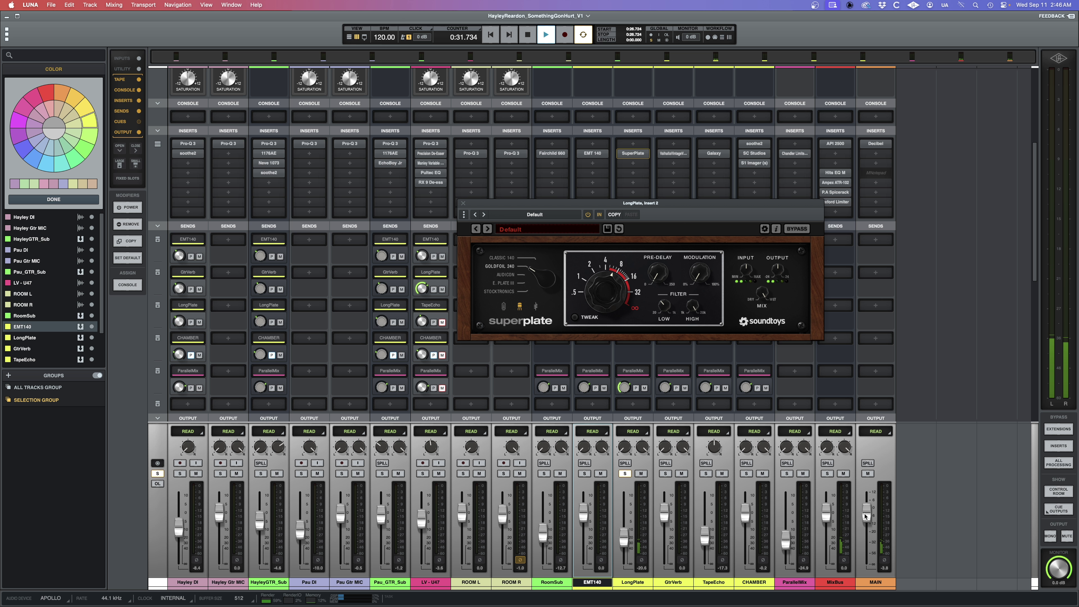
{"action": "left_click_drag", "start_coordinate": [866, 516], "coordinate": [865, 518]}
{"action": "key", "text": "space"}
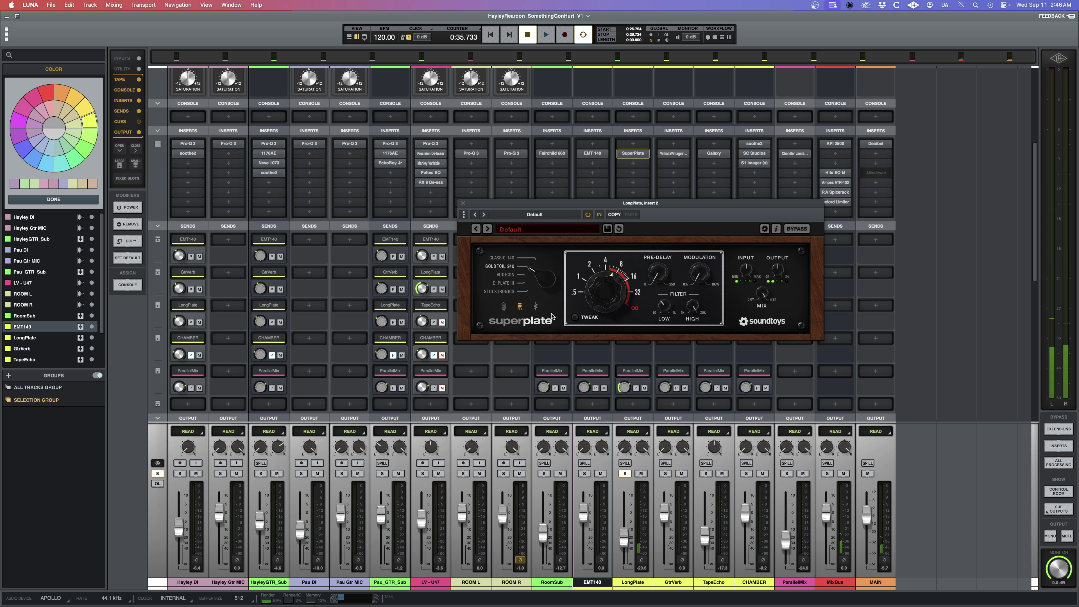
Examine SuperPlate's Tweak settings during playback, close the reverb window and take LongPlate out of solo
{"action": "left_click", "coordinate": [575, 317]}
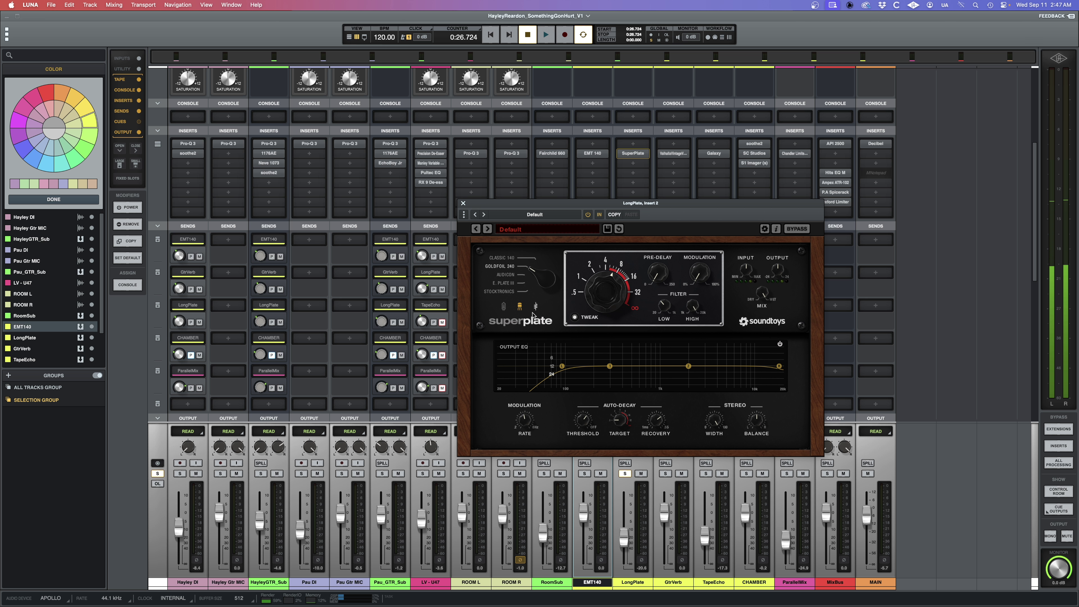
{"action": "key", "text": "space"}
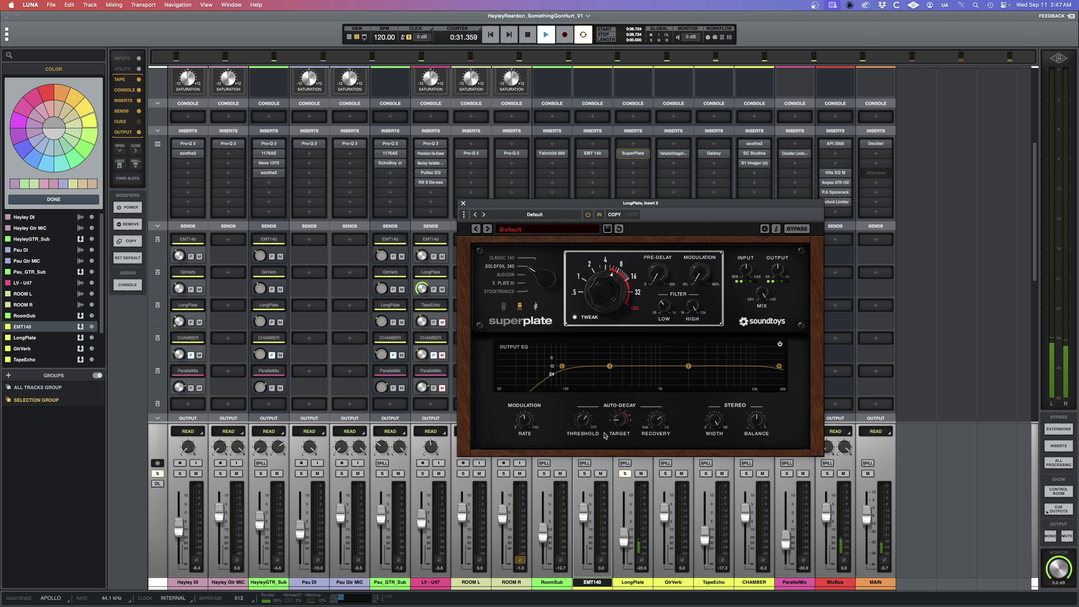
{"action": "left_click", "coordinate": [588, 318]}
{"action": "left_click", "coordinate": [464, 204]}
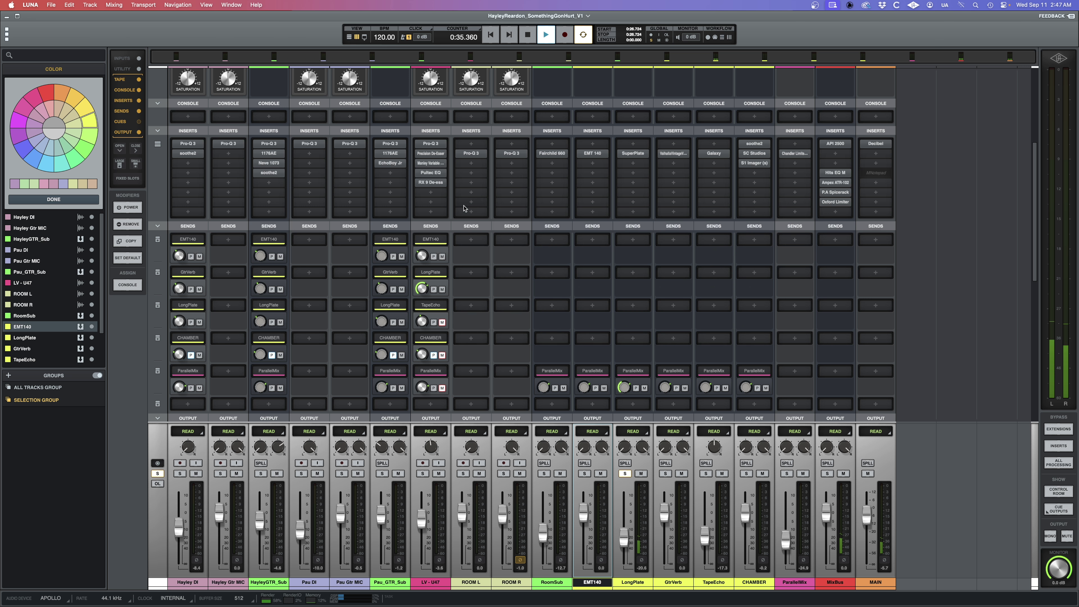
{"action": "key", "text": "space"}
{"action": "left_click", "coordinate": [624, 473]}
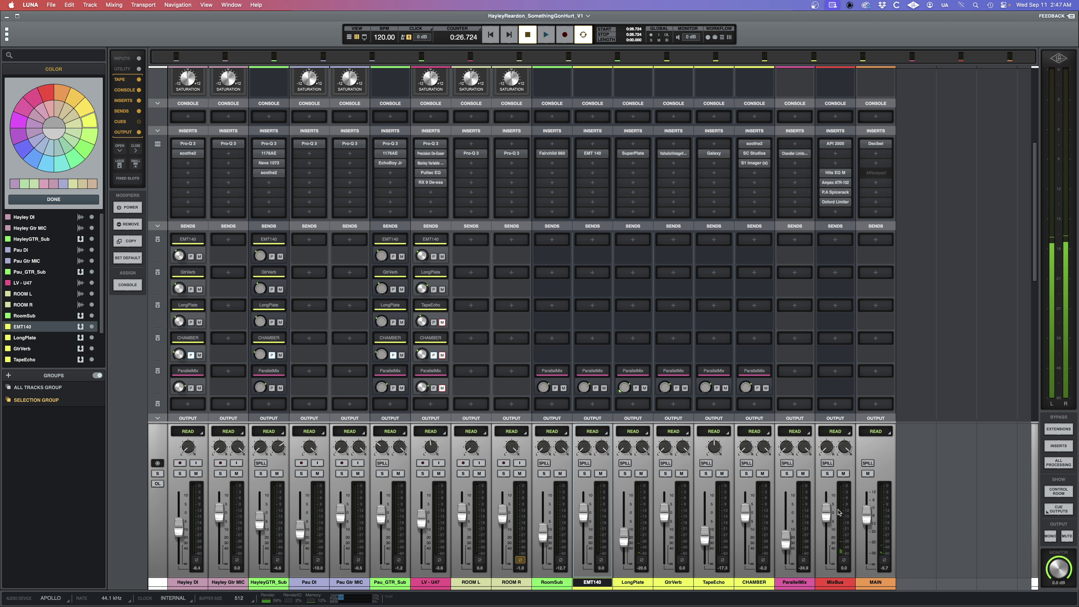
Lower the MAIN fader, mute the GtrVerb, TapeEcho and CHAMBER channels and start playback
{"action": "left_click_drag", "start_coordinate": [866, 516], "coordinate": [865, 524]}
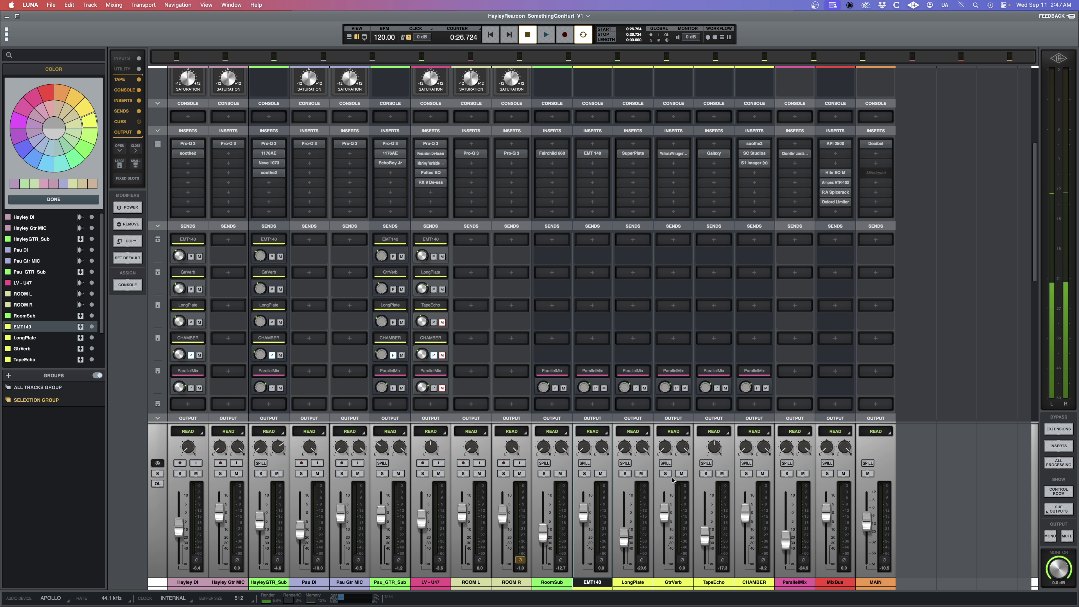
{"action": "left_click_drag", "start_coordinate": [681, 473], "coordinate": [762, 474]}
{"action": "key", "text": "space"}
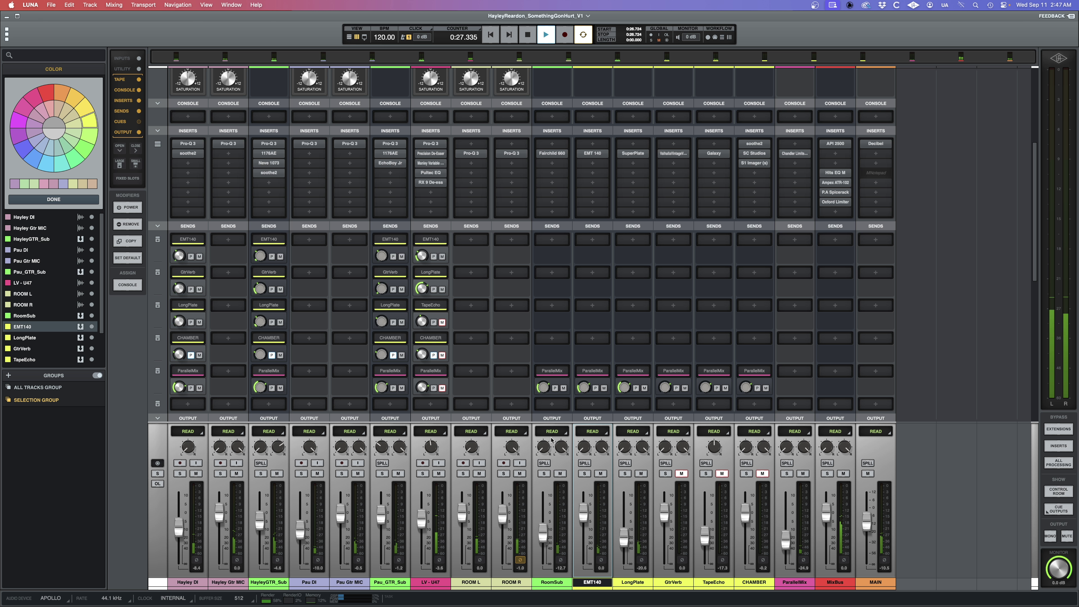
Solo LV - U47, ROOM L and ROOM R, listen to them with the EMT140 and LongPlate reverbs, and stop playback
{"action": "mouse_move", "coordinate": [450, 307]}
{"action": "left_click", "coordinate": [422, 474]}
{"action": "left_click", "coordinate": [464, 474]}
{"action": "left_click", "coordinate": [503, 473]}
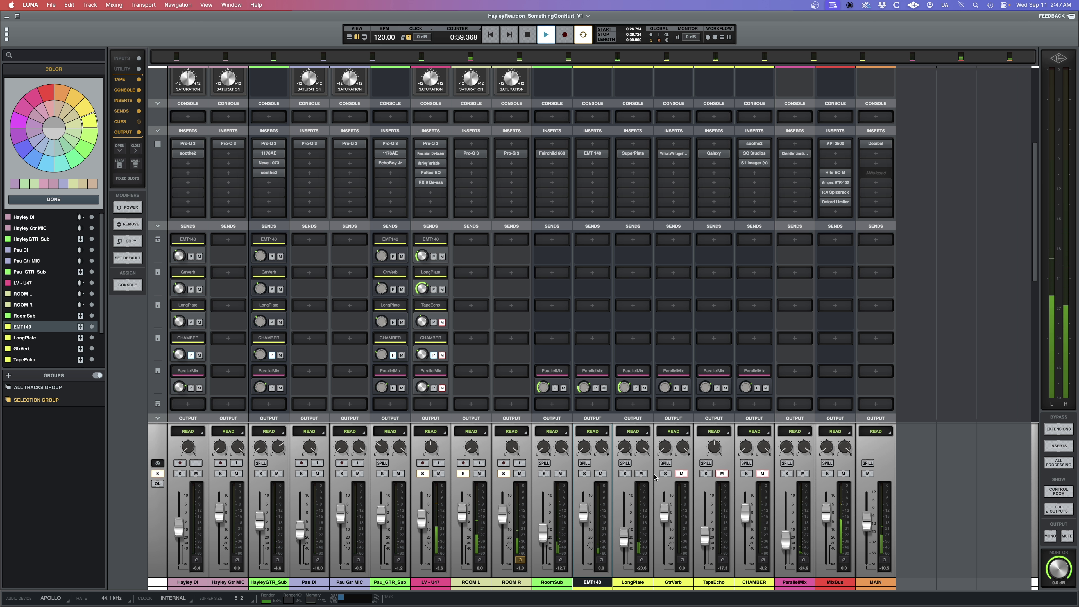
{"action": "key", "text": "space"}
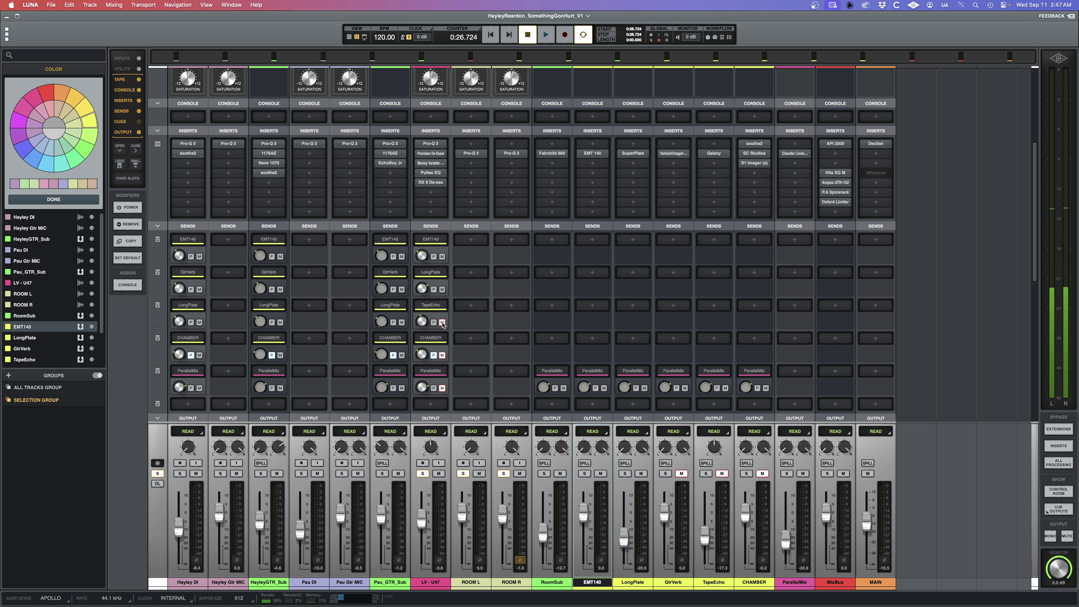
Unmute LV - U47's TapeEcho send and open the TapeEcho channel's Galaxy Tape Echo clear of the vocal's sends
{"action": "left_click", "coordinate": [703, 585]}
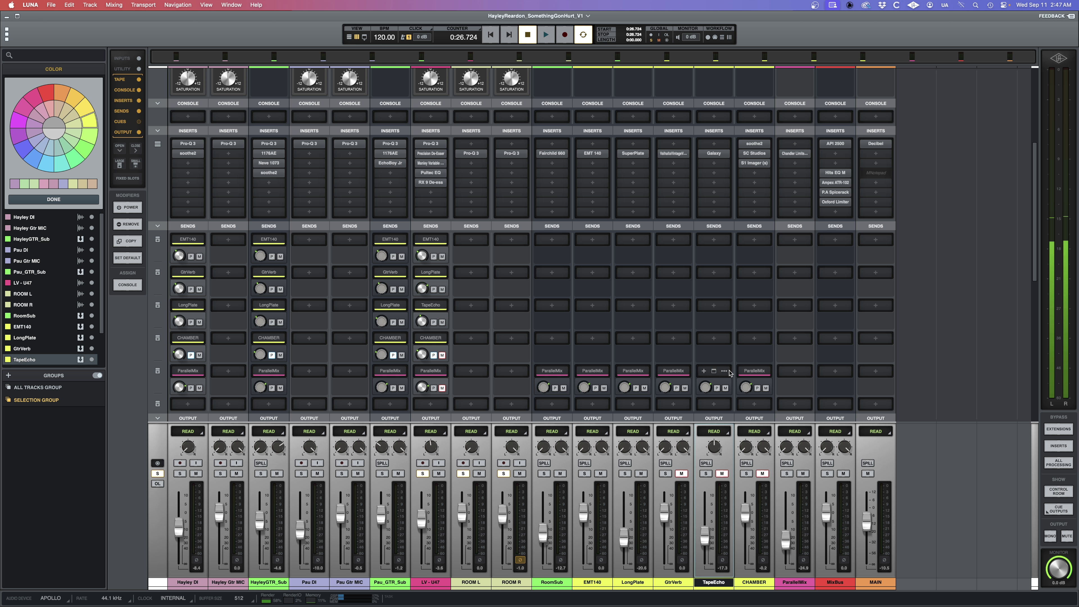
{"action": "mouse_move", "coordinate": [715, 156]}
{"action": "left_click_drag", "start_coordinate": [539, 135], "coordinate": [761, 168]}
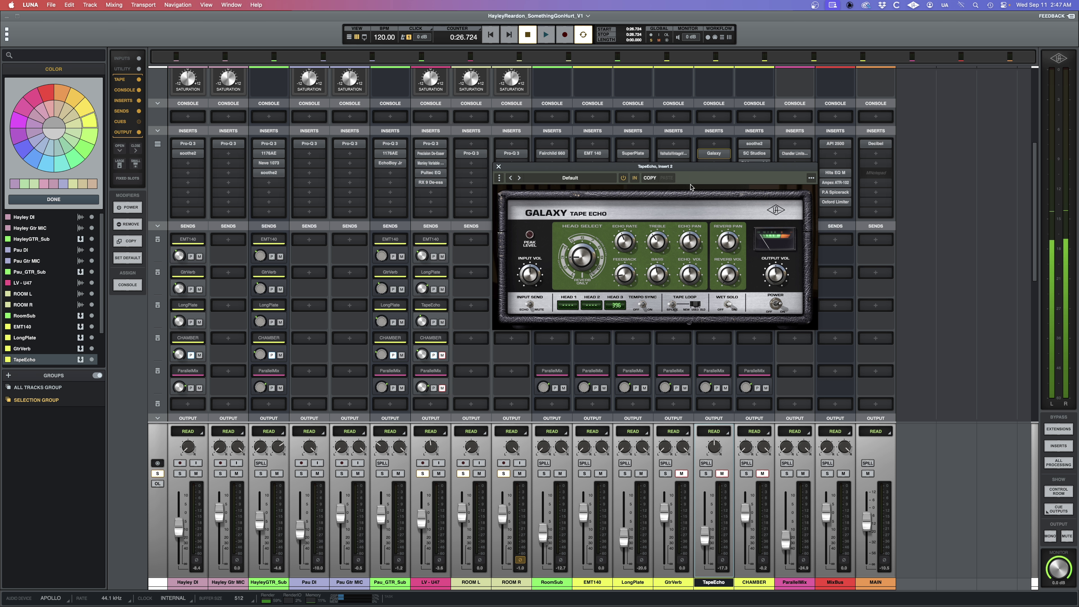
Unmute the TapeEcho channel, play the vocal with the Galaxy echo added and close its window
{"action": "left_click", "coordinate": [723, 474]}
{"action": "key", "text": "space"}
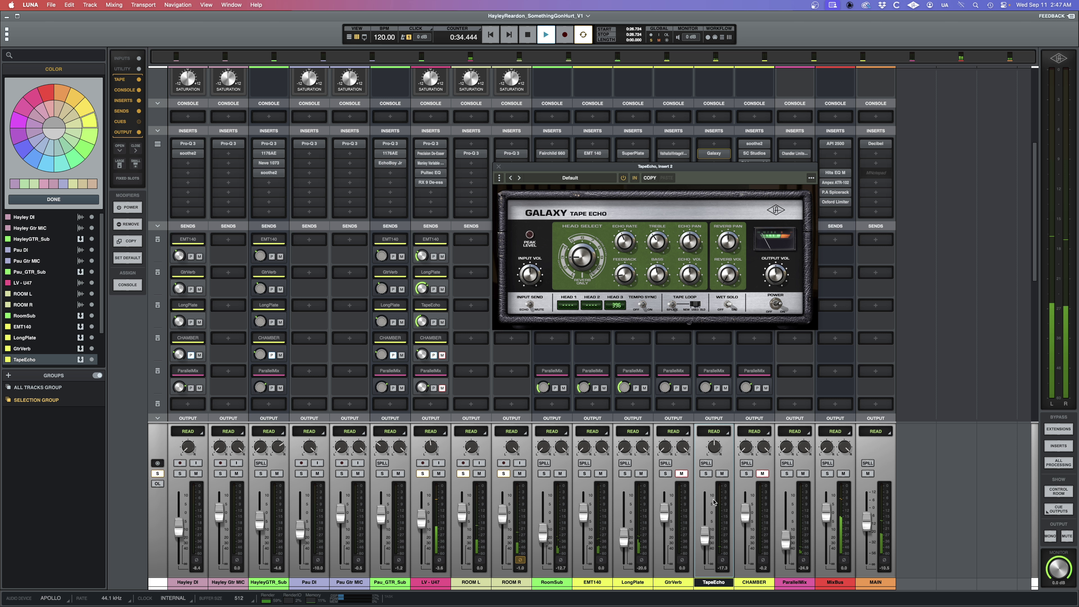
{"action": "key", "text": "space"}
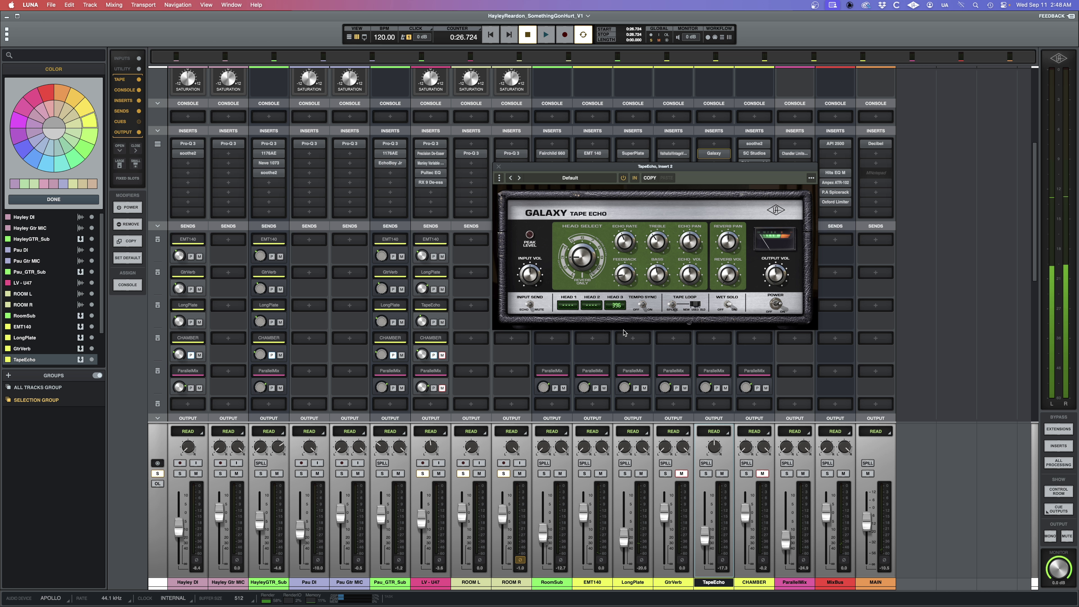
{"action": "left_click", "coordinate": [499, 167]}
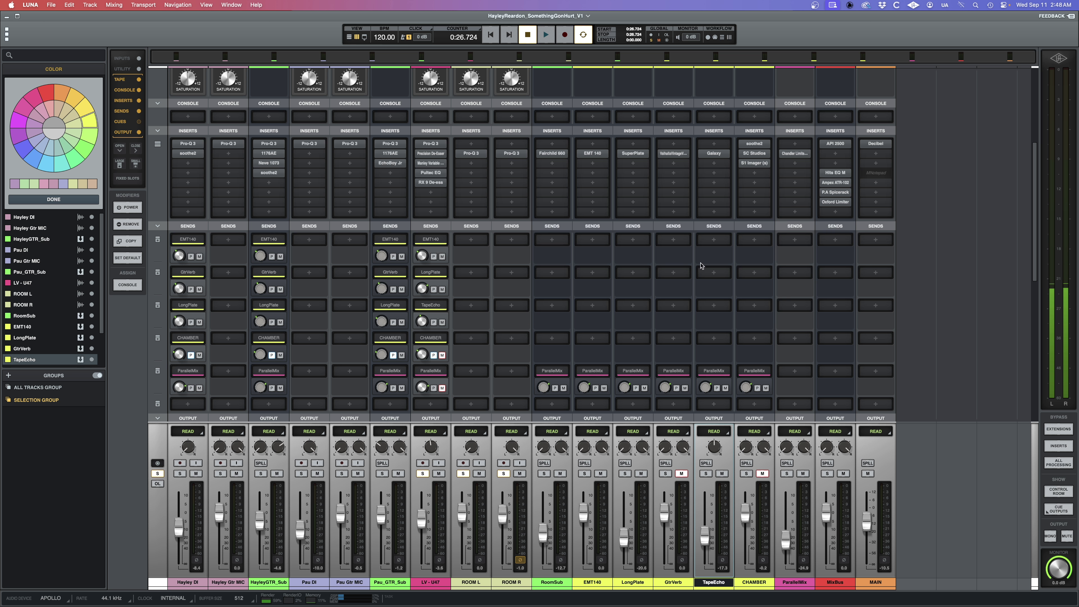
Unmute LV - U47's CHAMBER send and the CHAMBER channel and play the vocal with the chamber reverb added
{"action": "left_click", "coordinate": [443, 355]}
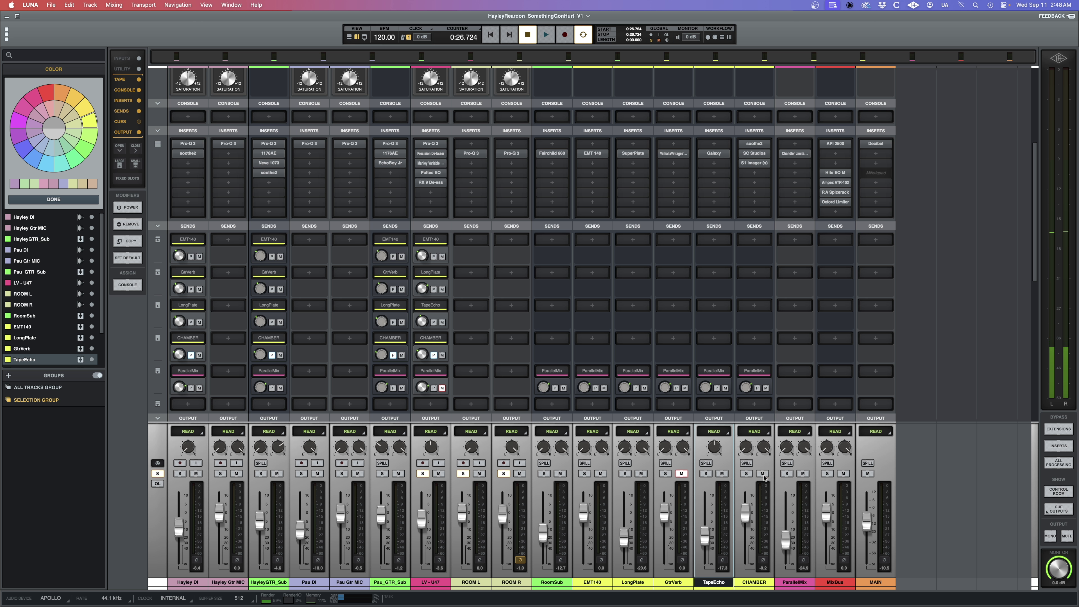
{"action": "key", "text": "space"}
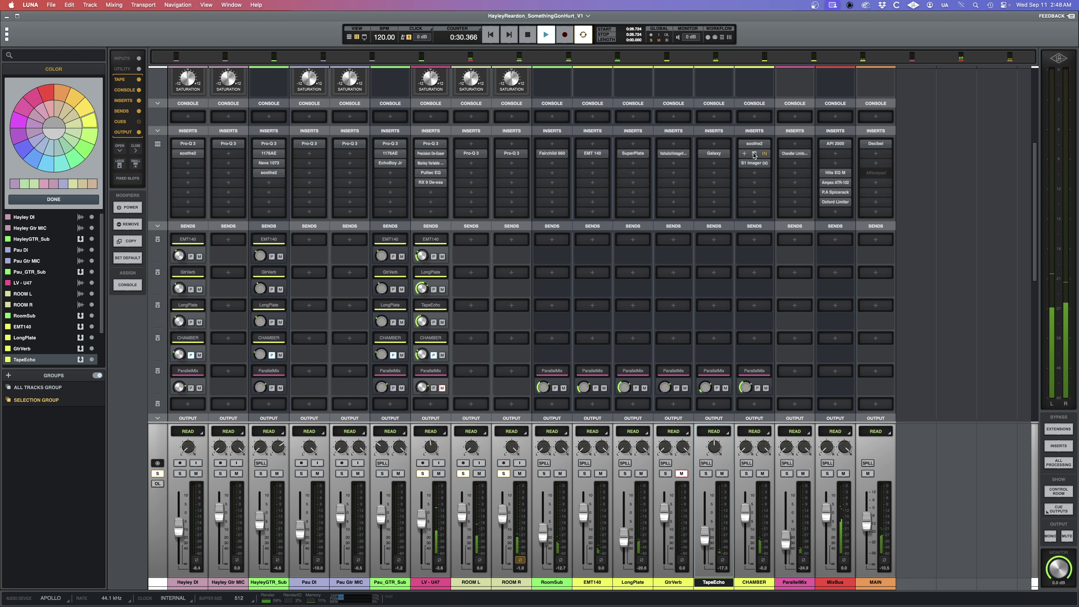
{"action": "left_click", "coordinate": [754, 155]}
{"action": "scroll", "coordinate": [754, 170], "scroll_direction": "down", "scroll_amount": 1}
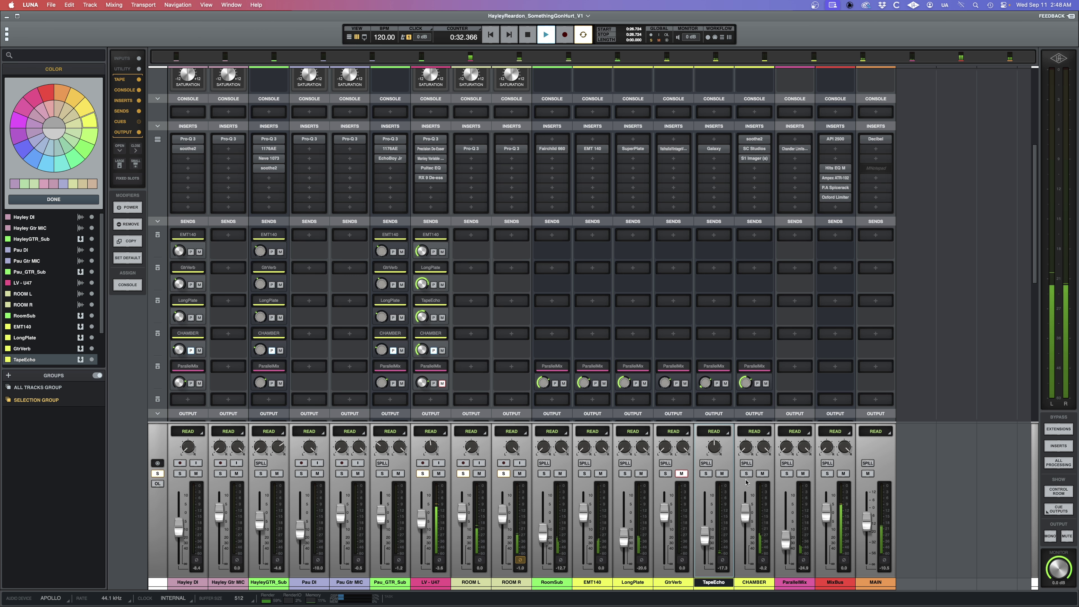
Solo CHAMBER, take LV - U47, ROOM L and ROOM R out of solo and play the chamber alone with the MAIN fader raised
{"action": "left_click", "coordinate": [746, 473]}
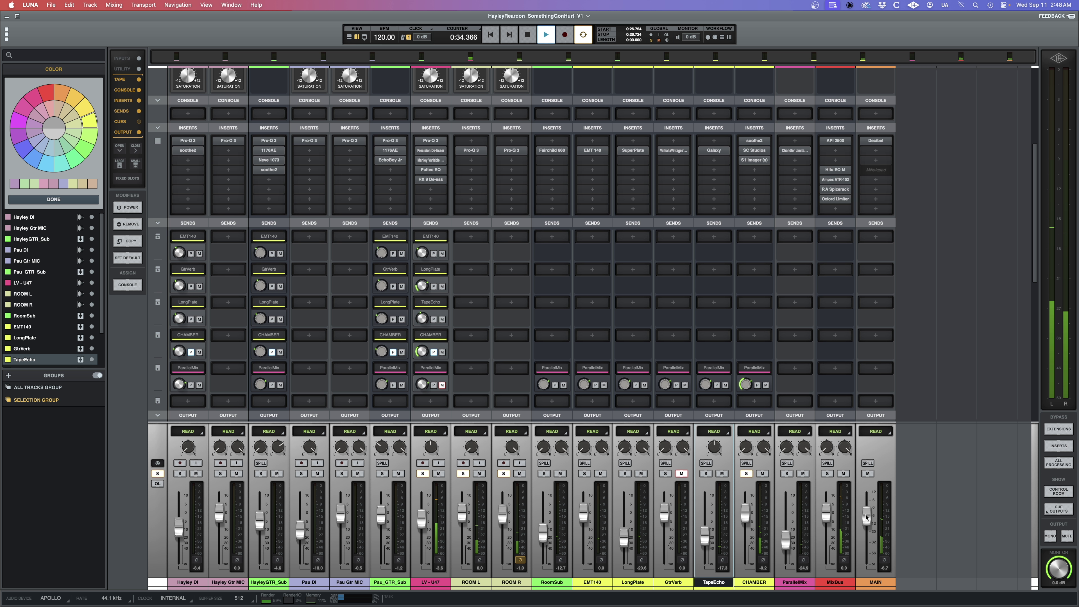
{"action": "left_click", "coordinate": [423, 474]}
{"action": "left_click", "coordinate": [463, 473]}
{"action": "left_click", "coordinate": [503, 474]}
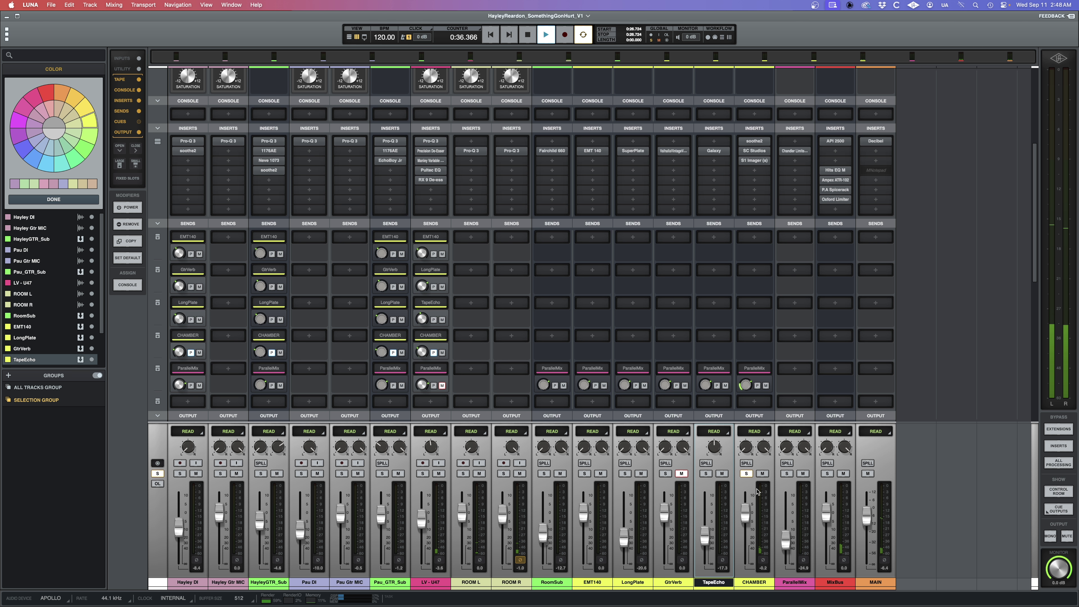
{"action": "left_click_drag", "start_coordinate": [866, 522], "coordinate": [868, 519]}
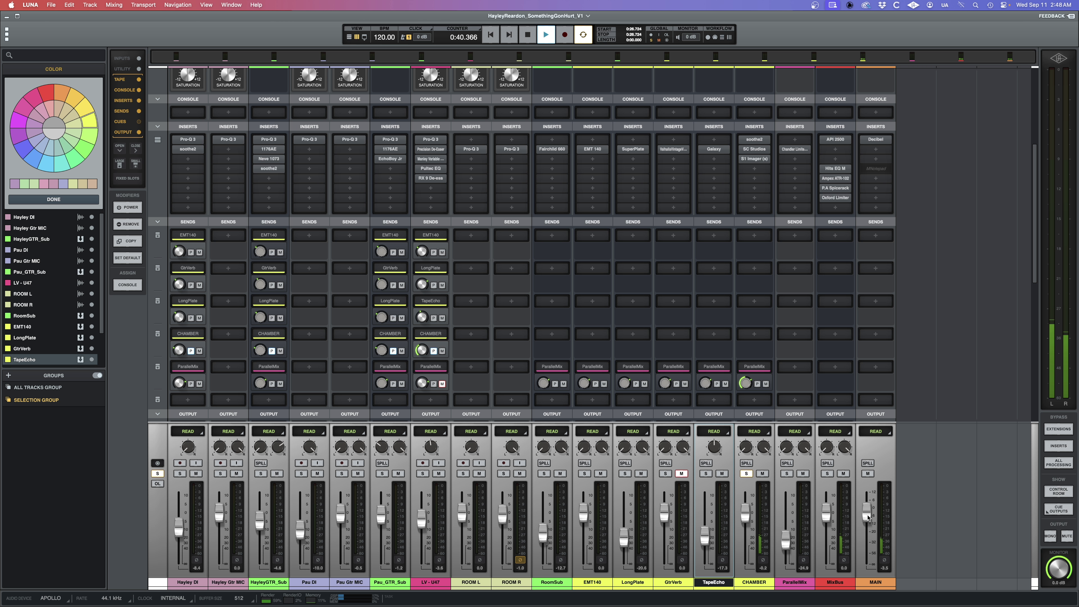
{"action": "scroll", "coordinate": [714, 271], "scroll_direction": "down", "scroll_amount": 3}
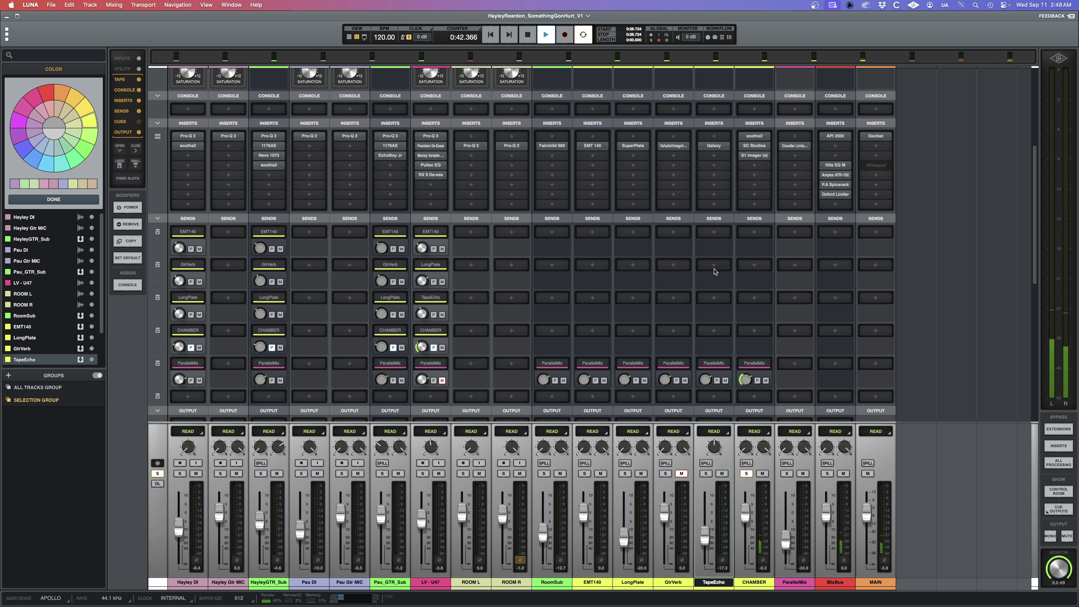
{"action": "scroll", "coordinate": [714, 272], "scroll_direction": "up", "scroll_amount": 5}
{"action": "key", "text": "space"}
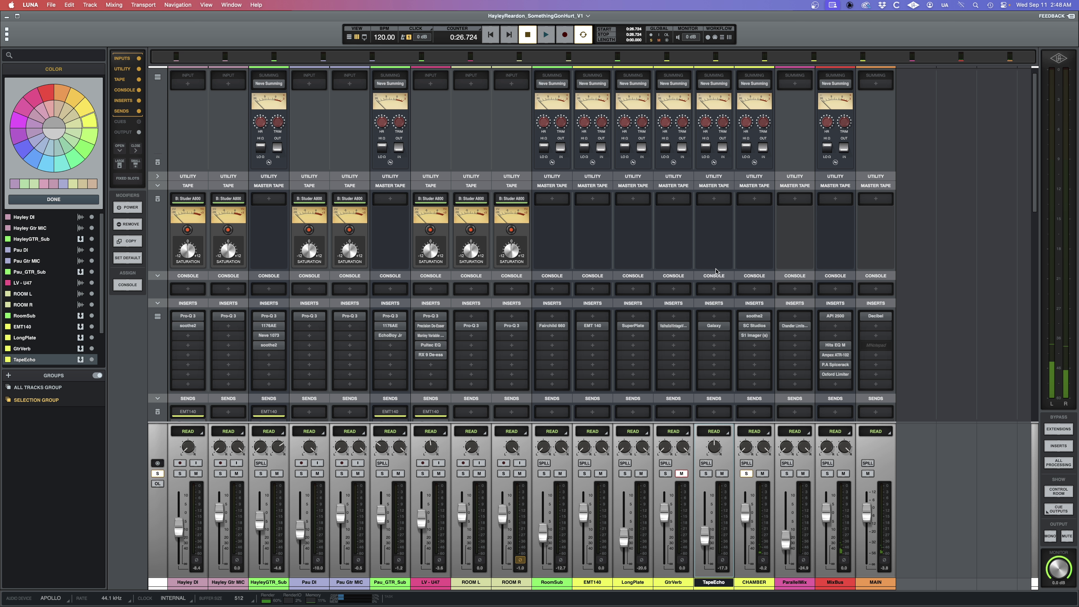
Open CHAMBER's Sound City Studios and soothe2 inserts and arrange their windows side by side
{"action": "mouse_move", "coordinate": [755, 318]}
{"action": "left_click", "coordinate": [755, 317]}
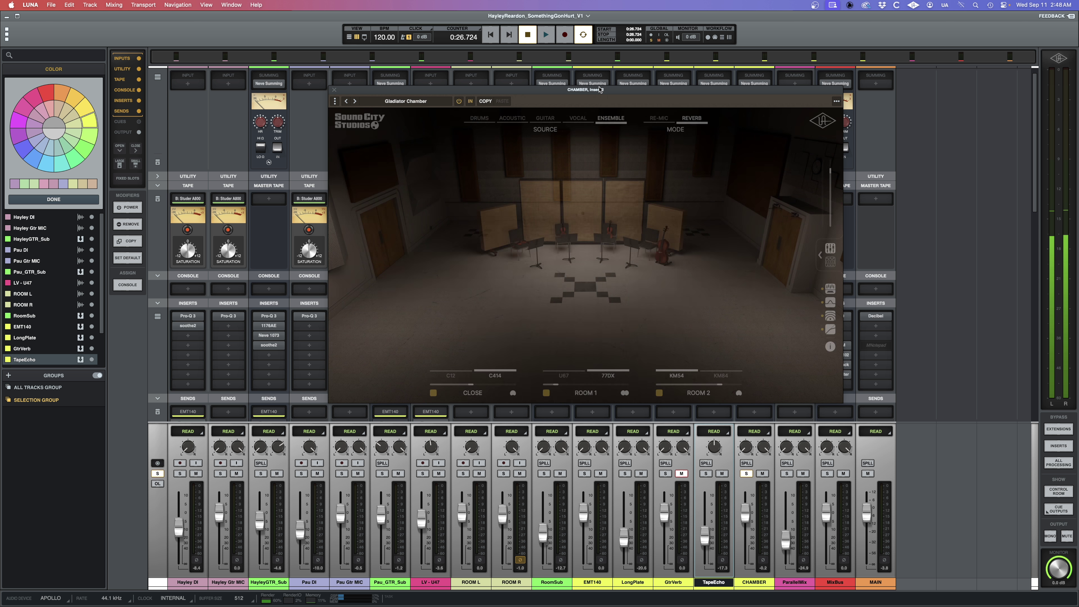
{"action": "left_click_drag", "start_coordinate": [600, 89], "coordinate": [338, 66]}
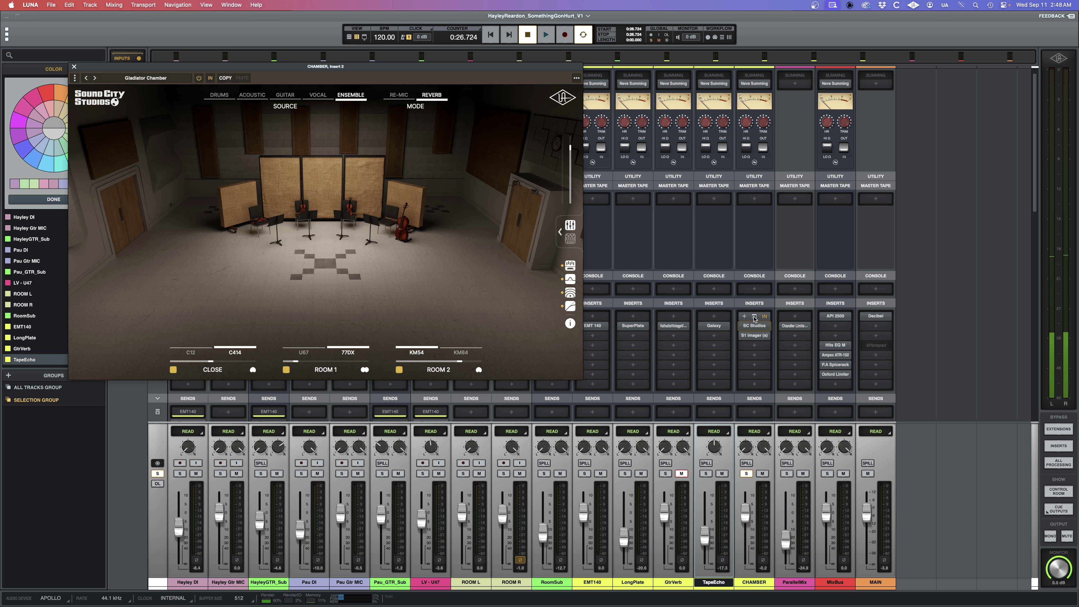
{"action": "left_click", "coordinate": [755, 319]}
{"action": "left_click_drag", "start_coordinate": [540, 180], "coordinate": [784, 128]}
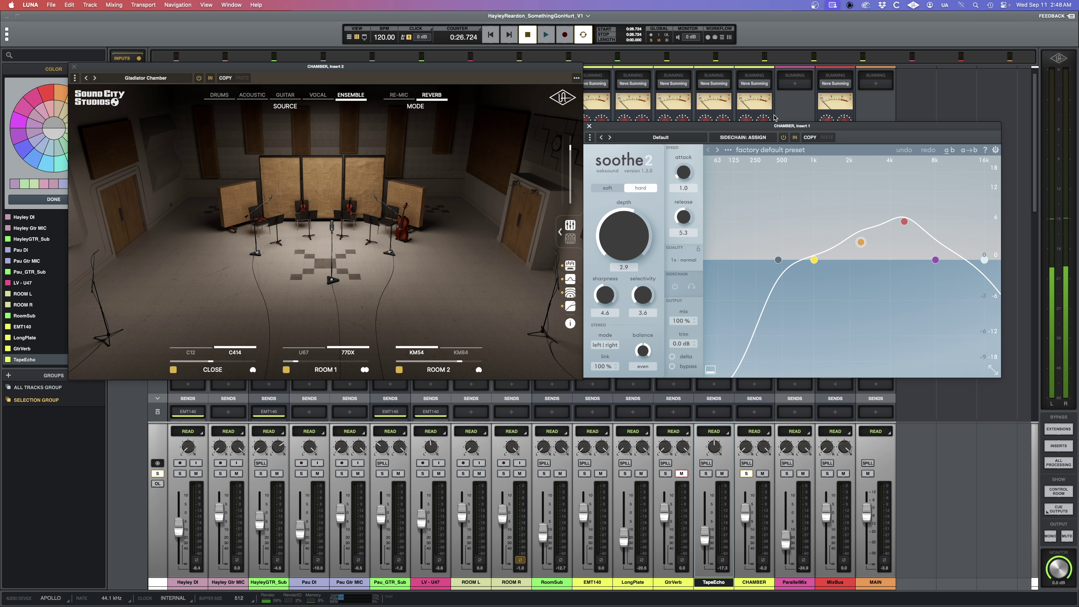
Close CHAMBER's soothe2 window and expand the Sound City Studios mixer to examine its master equalizer, chamber and dynamics settings
{"action": "left_click", "coordinate": [588, 126]}
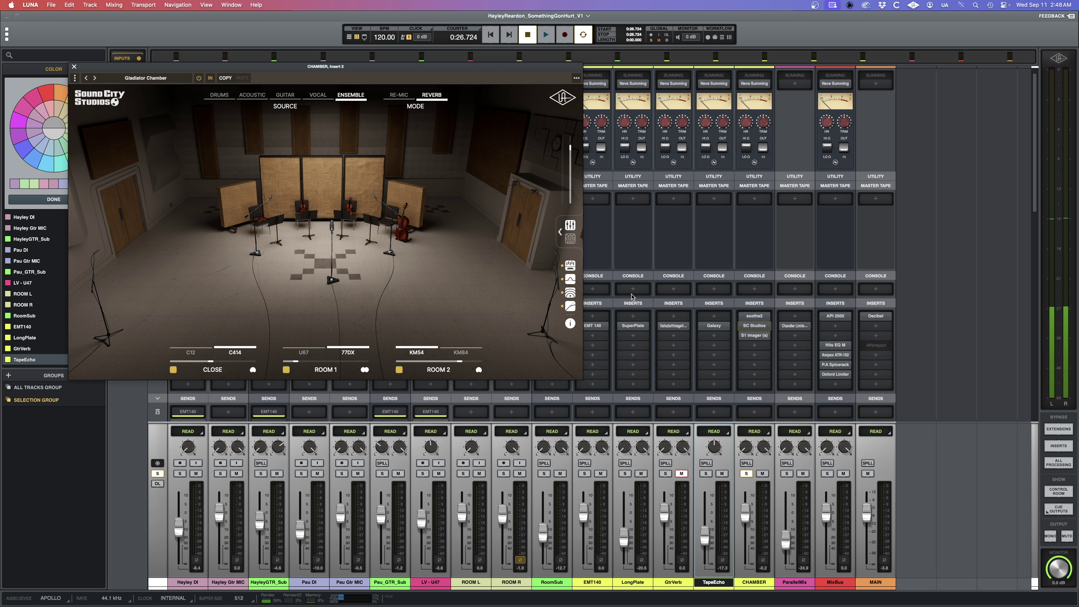
{"action": "left_click", "coordinate": [561, 232]}
{"action": "left_click", "coordinate": [373, 234]}
{"action": "left_click", "coordinate": [561, 231]}
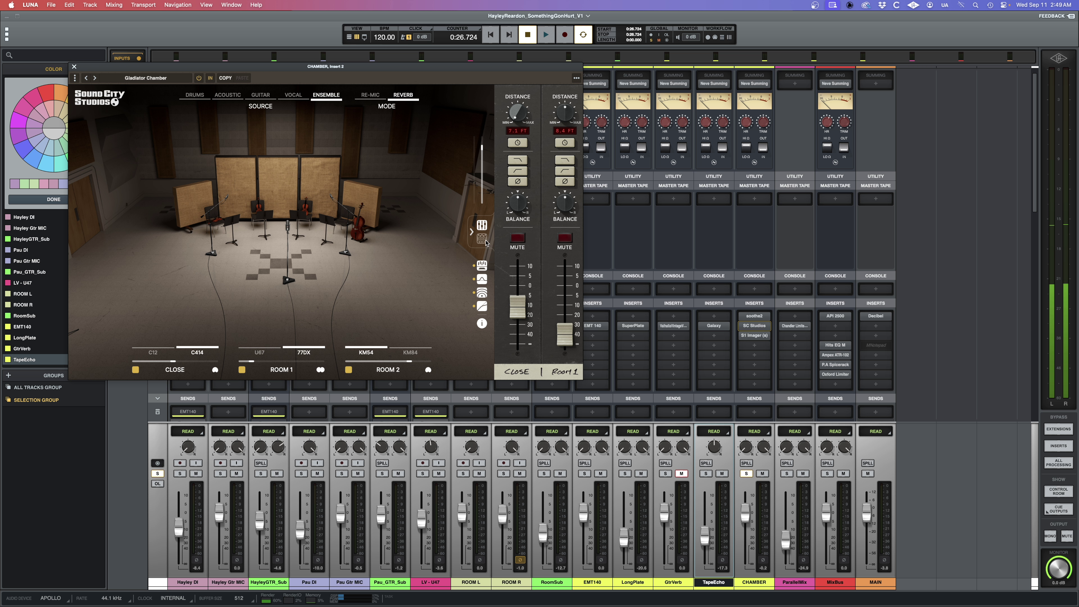
{"action": "left_click", "coordinate": [484, 241]}
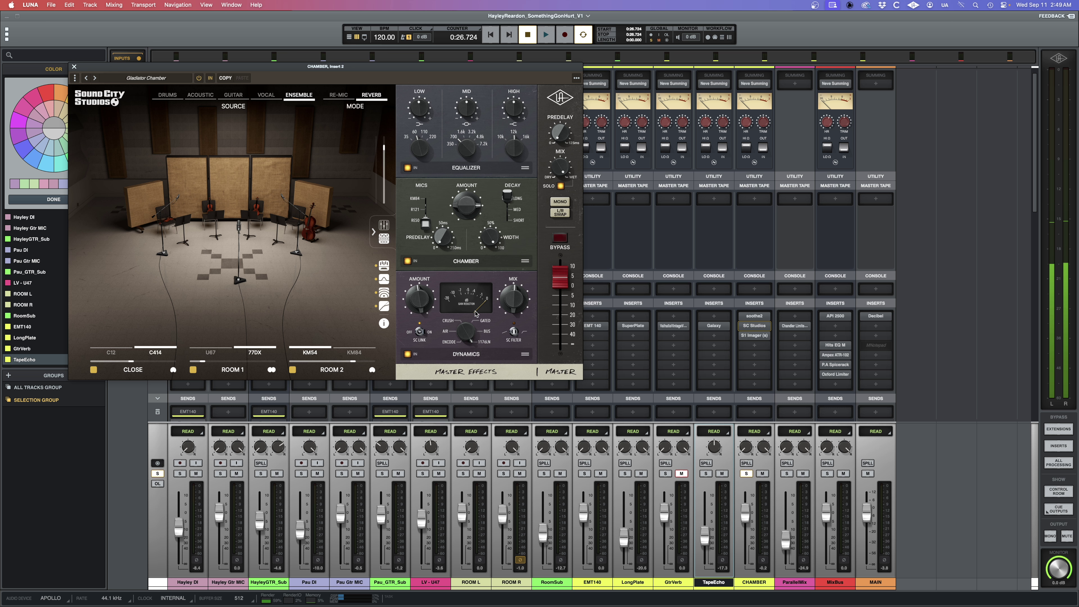
Play the soloed chamber return and close the Sound City Studios window
{"action": "key", "text": "space"}
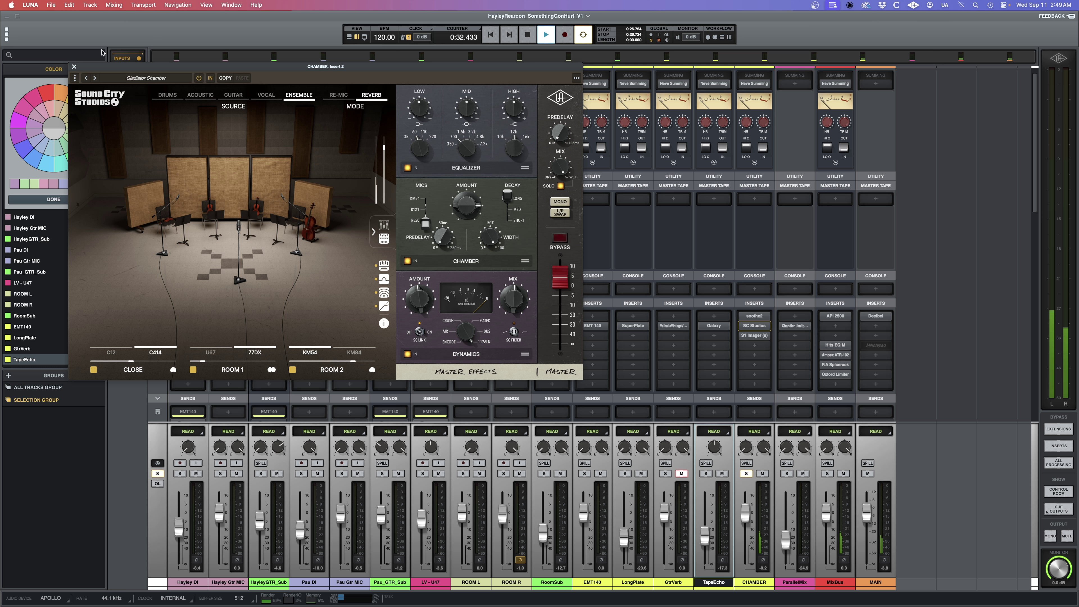
{"action": "left_click", "coordinate": [75, 68]}
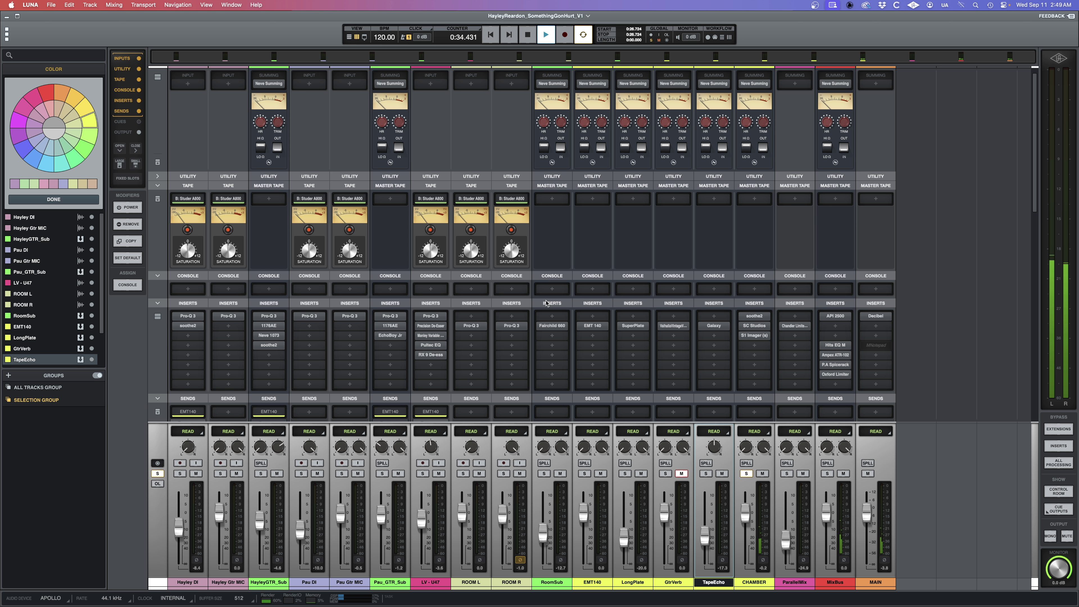
{"action": "key", "text": "space"}
Take CHAMBER out of solo, solo LV - U47, ROOM L and ROOM R, and play the vocal with its effects
{"action": "left_click", "coordinate": [747, 474]}
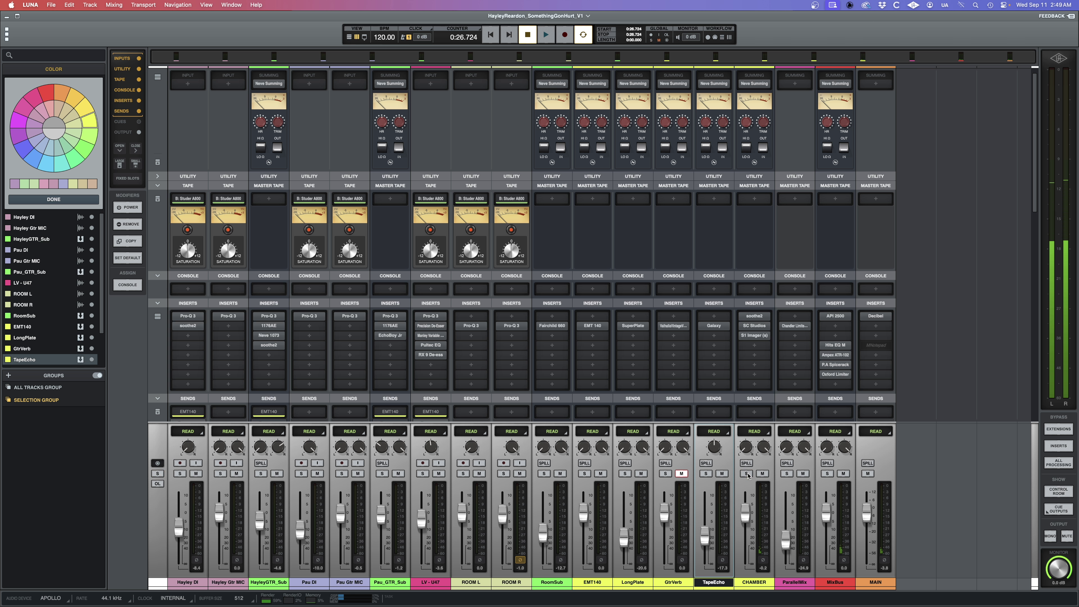
{"action": "left_click", "coordinate": [423, 473]}
{"action": "left_click", "coordinate": [463, 473]}
{"action": "left_click", "coordinate": [503, 474]}
{"action": "key", "text": "space"}
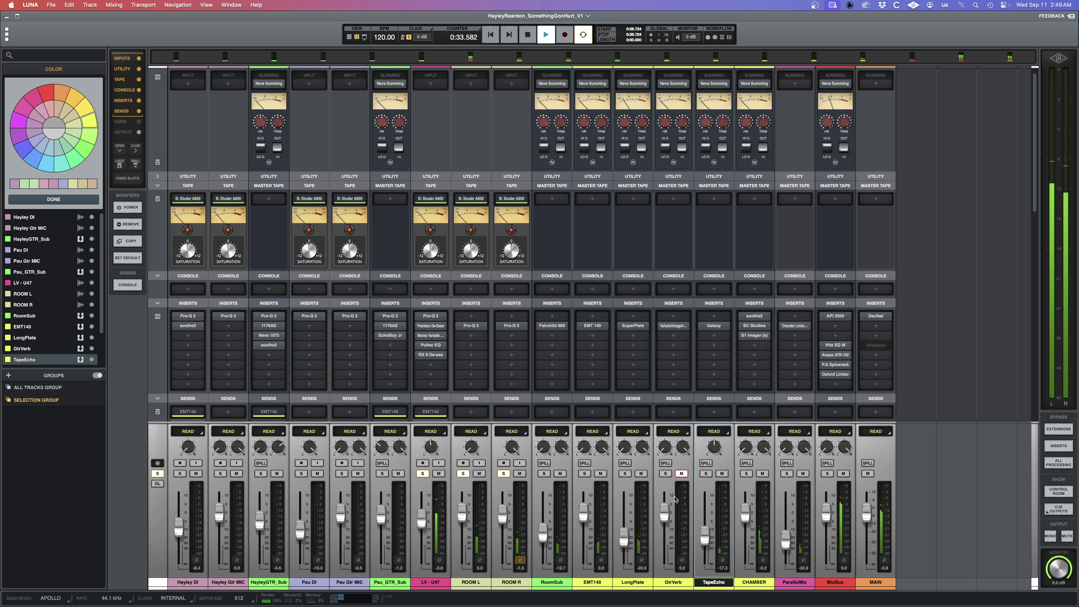
{"action": "key", "text": "space"}
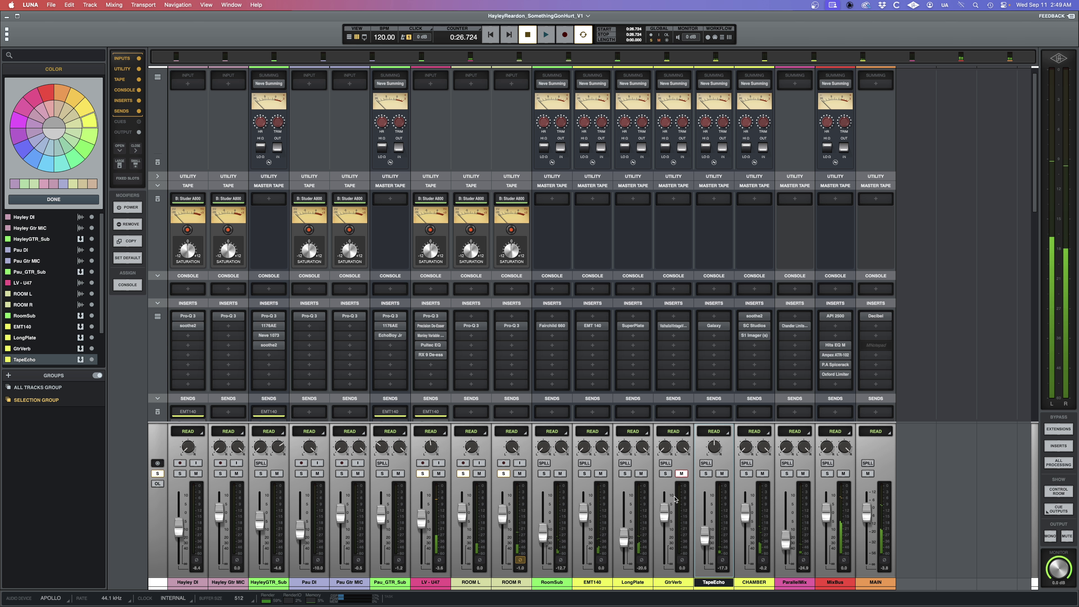
Clear all solos, solo Hayley DI and Pau DI, and play the guitars without their EQ while raising the MAIN fader slightly
{"action": "left_click", "coordinate": [157, 473]}
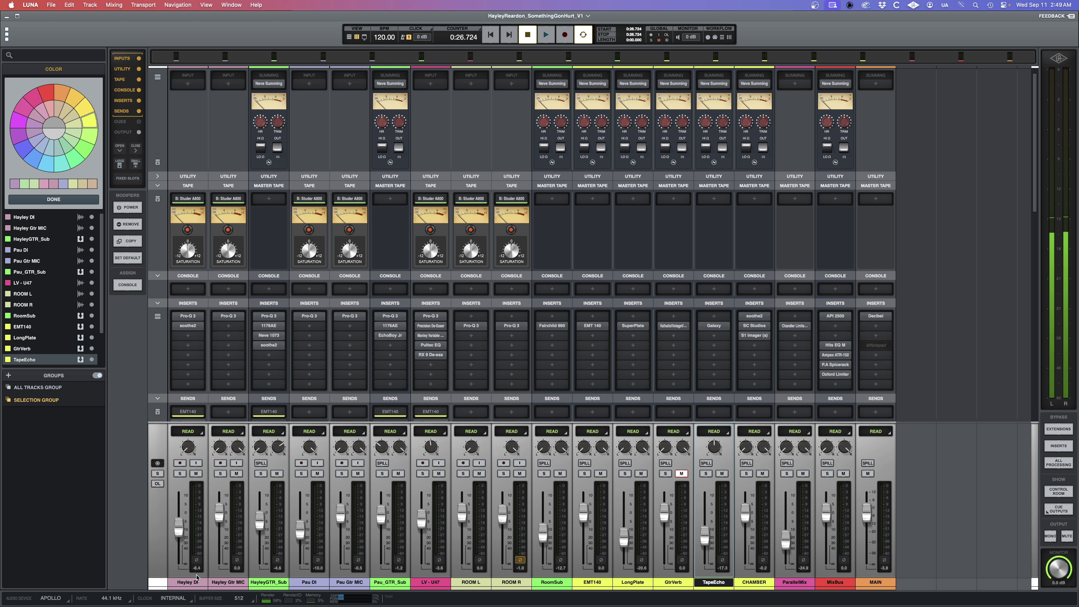
{"action": "left_click", "coordinate": [179, 474]}
{"action": "left_click", "coordinate": [307, 581]}
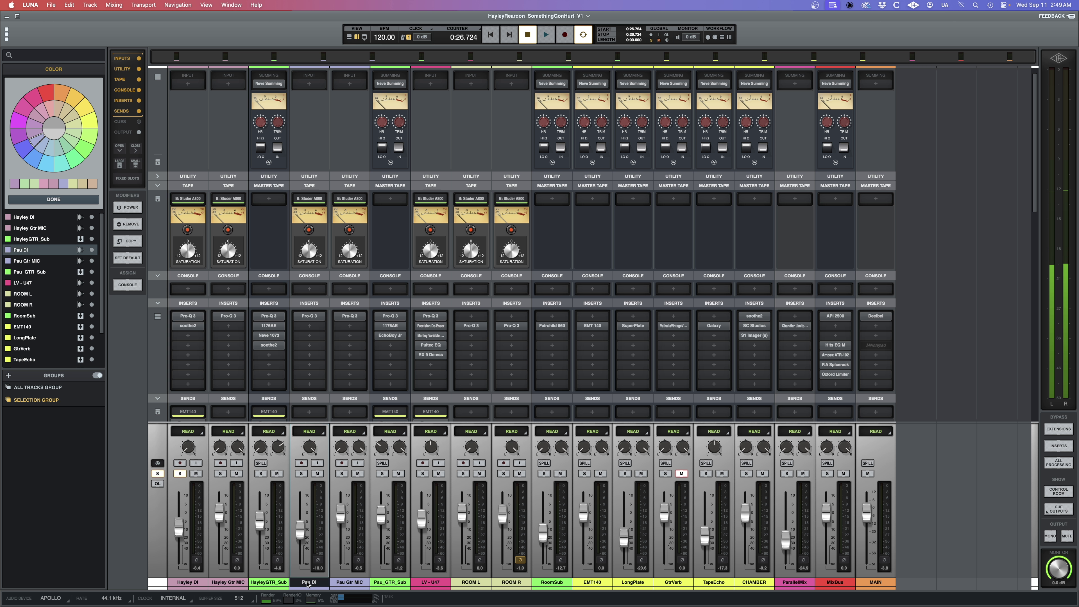
{"action": "left_click", "coordinate": [301, 474]}
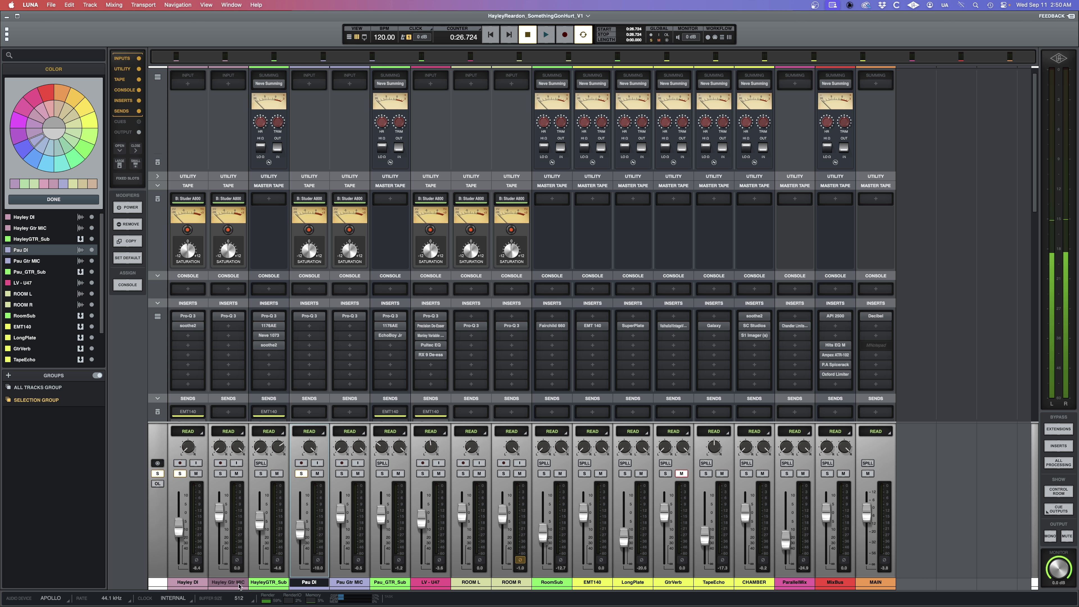
{"action": "scroll", "coordinate": [216, 348], "scroll_direction": "down", "scroll_amount": 5}
{"action": "key", "text": "space"}
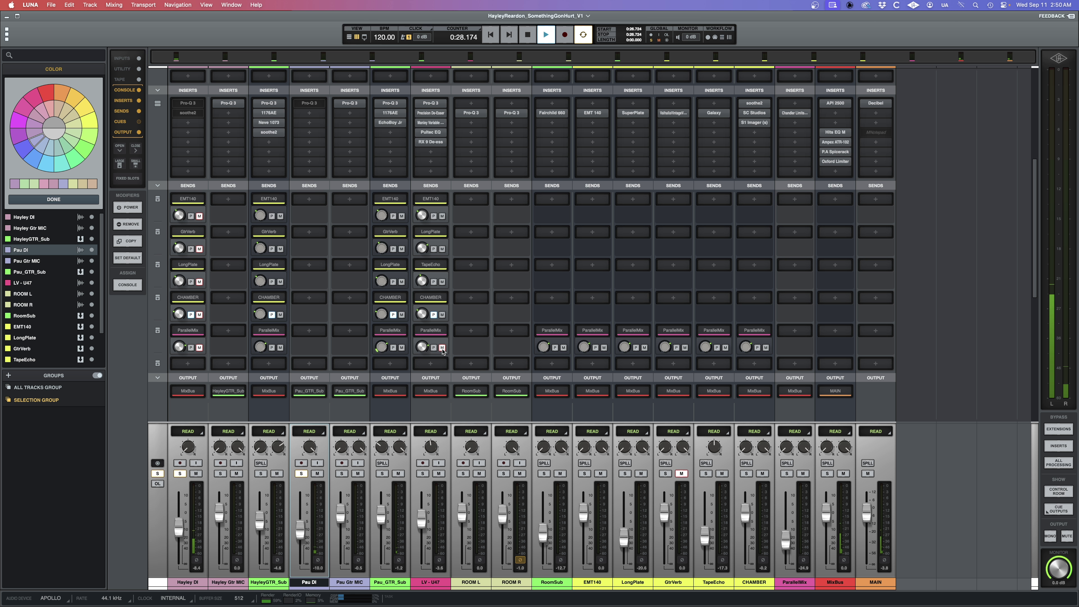
{"action": "scroll", "coordinate": [326, 349], "scroll_direction": "up", "scroll_amount": 5}
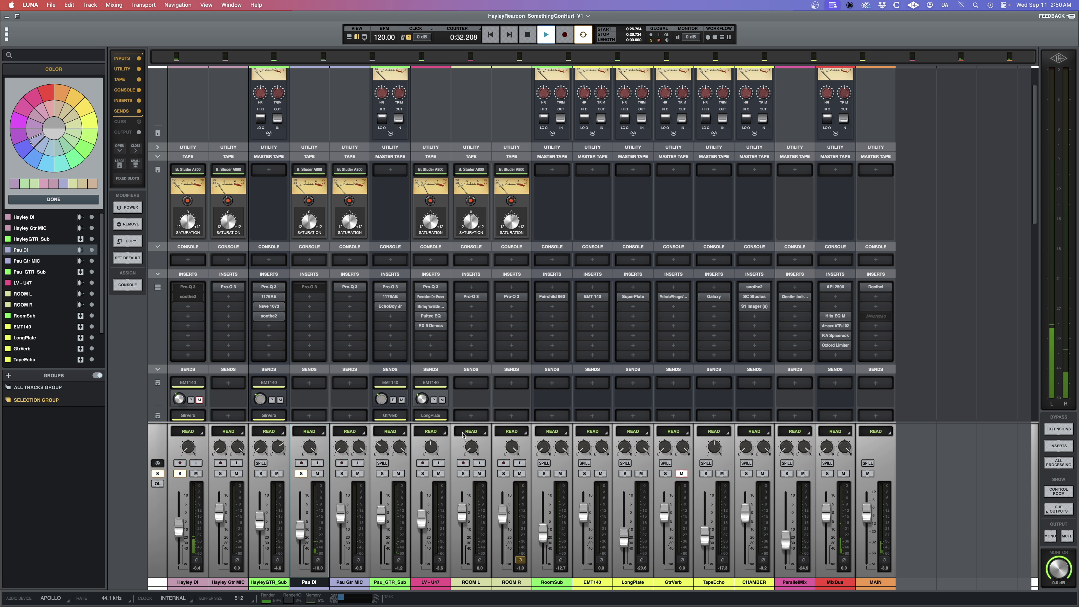
{"action": "left_click_drag", "start_coordinate": [870, 519], "coordinate": [872, 516]}
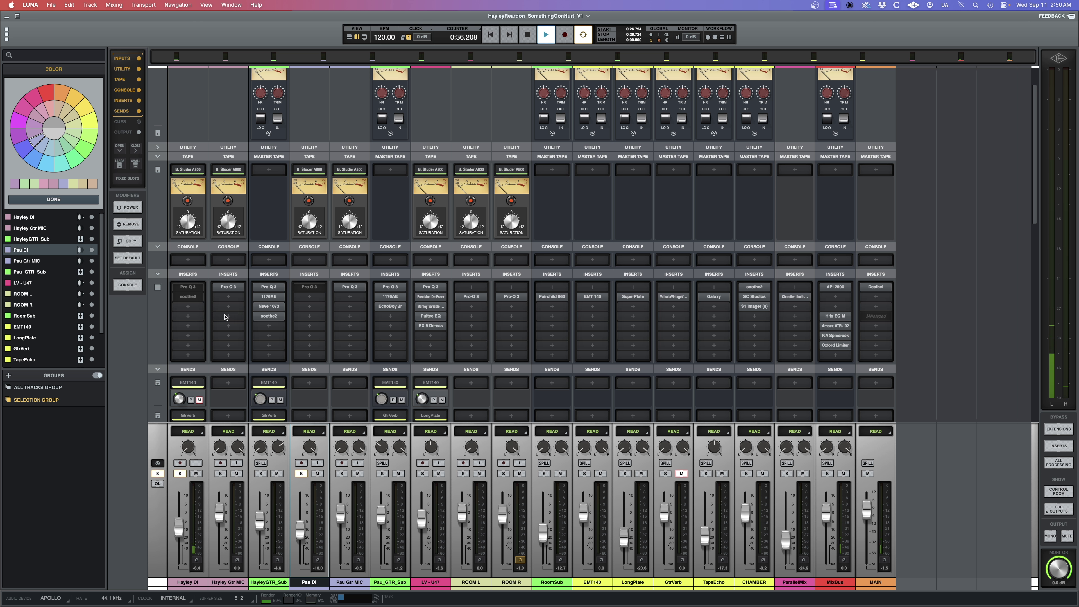
{"action": "key", "text": "space"}
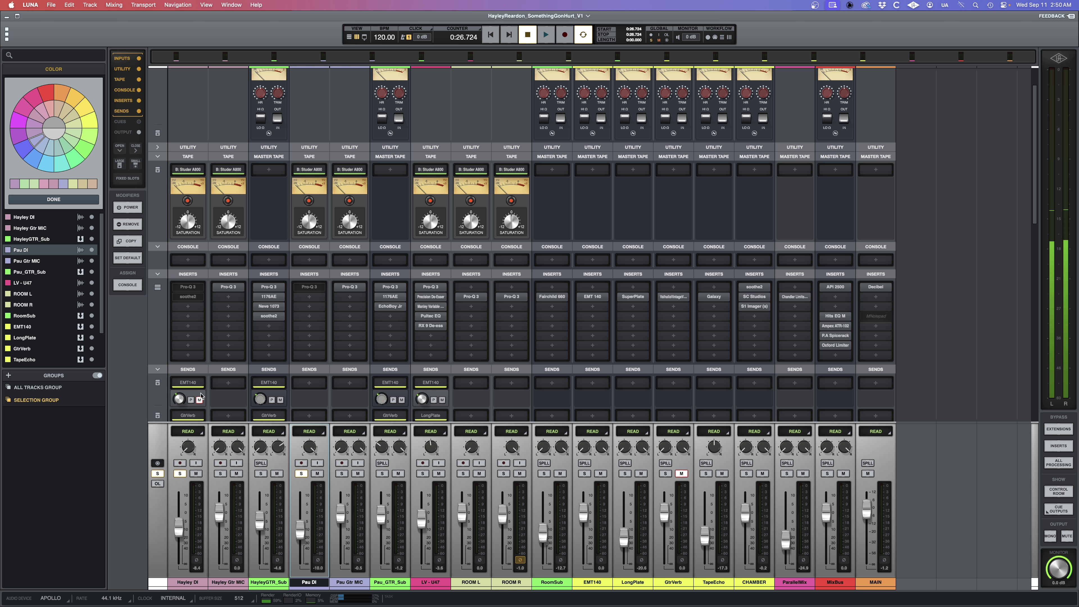
Enable Hayley DI's Pro-Q 3 and soothe2 inserts, start playback and close both plug-in windows
{"action": "left_click", "coordinate": [187, 287]}
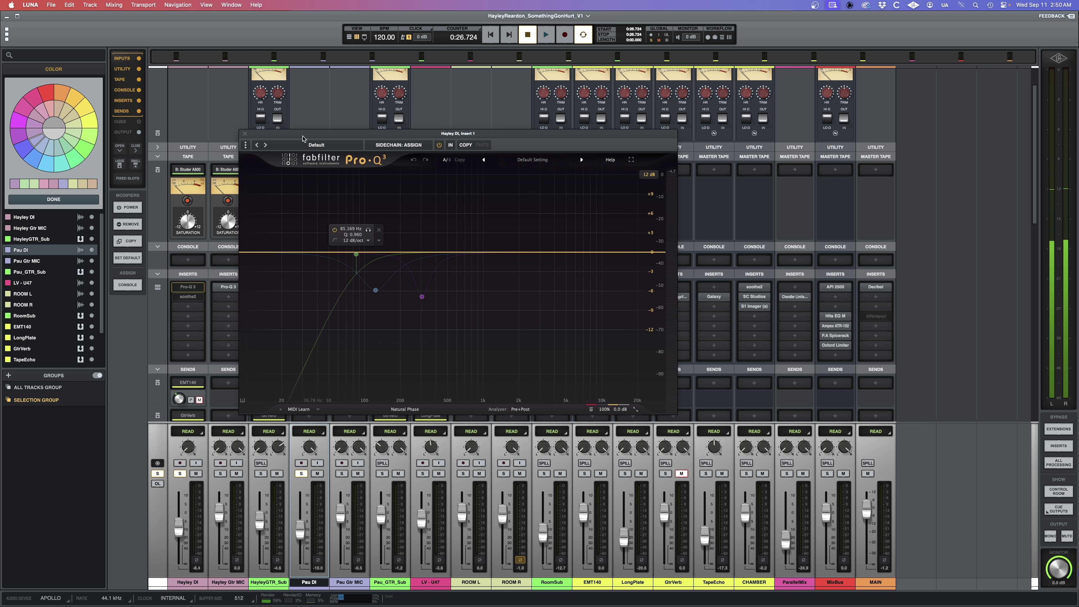
{"action": "left_click", "coordinate": [450, 146]}
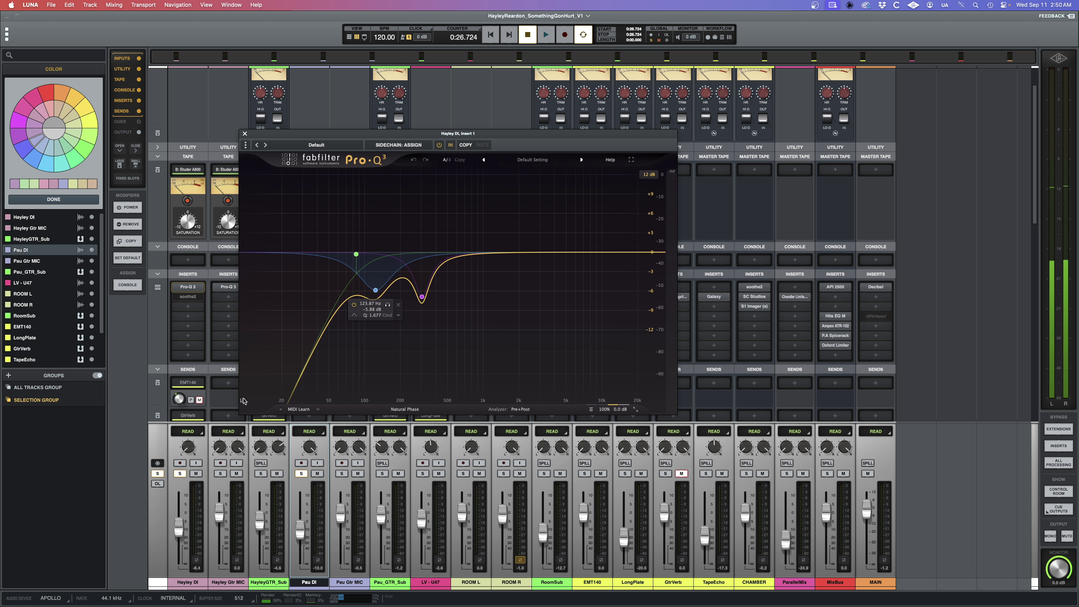
{"action": "left_click", "coordinate": [188, 297]}
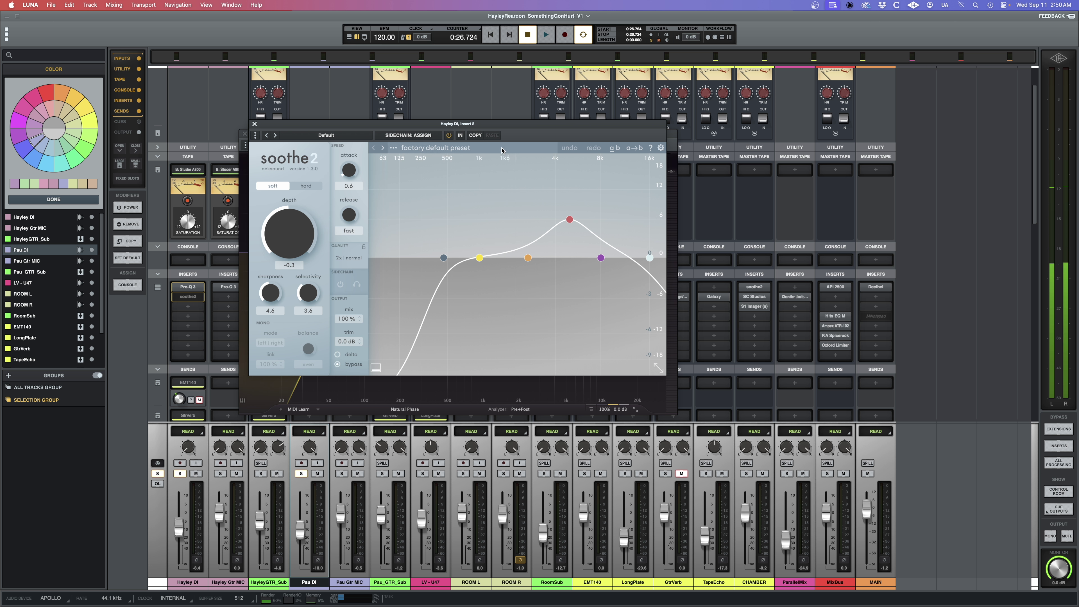
{"action": "left_click", "coordinate": [460, 135]}
{"action": "key", "text": "space"}
{"action": "left_click", "coordinate": [254, 125]}
{"action": "left_click", "coordinate": [245, 134]}
Open Pau DI's Pro-Q 3 insert, enable it during playback and close its window
{"action": "left_click", "coordinate": [309, 287]}
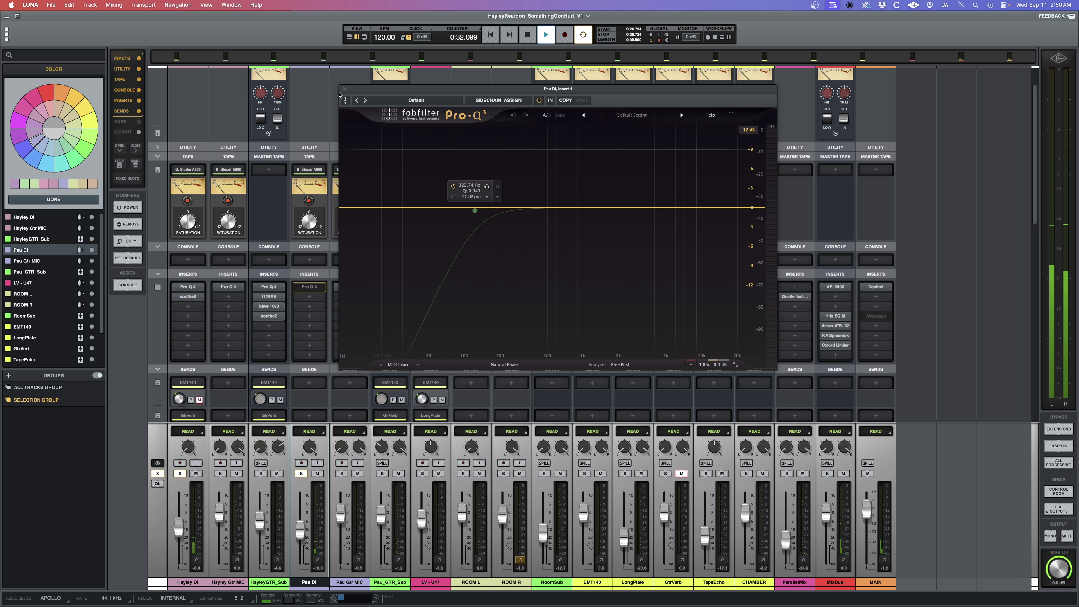
{"action": "left_click", "coordinate": [550, 101]}
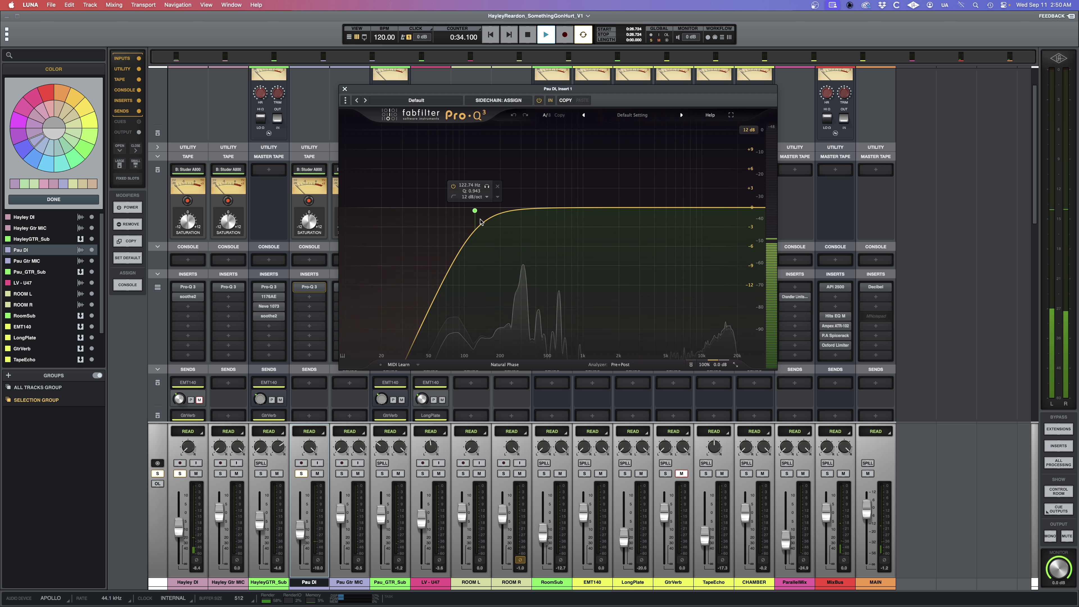
{"action": "left_click", "coordinate": [345, 90]}
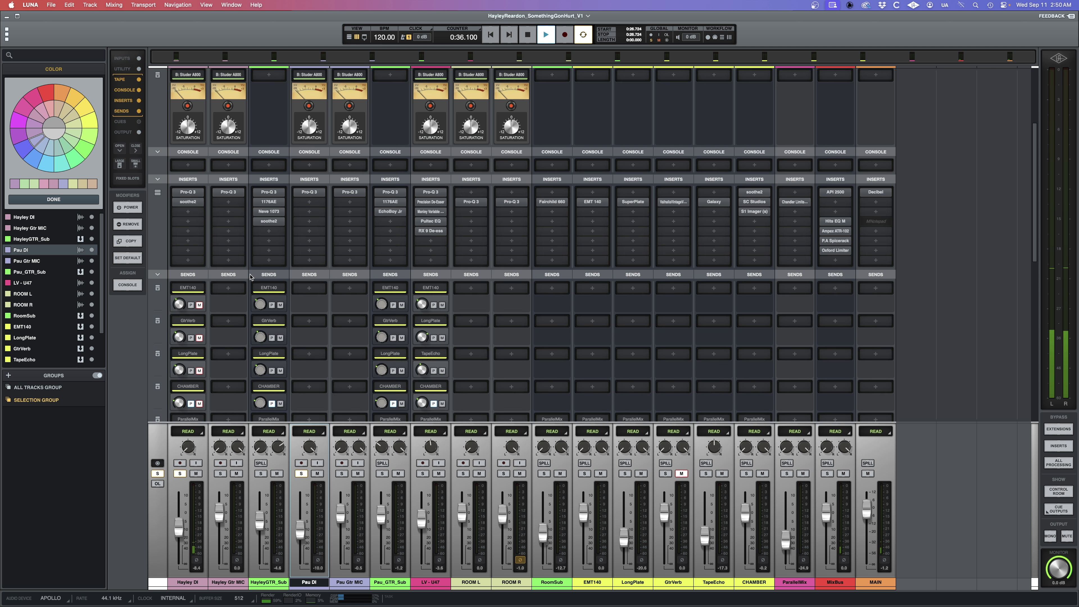
Unmute Hayley DI's EMT140, GtrVerb, LongPlate, CHAMBER and ParallelMix sends and play the guitars with the effects added
{"action": "scroll", "coordinate": [308, 192], "scroll_direction": "down", "scroll_amount": 5}
{"action": "key", "text": "space"}
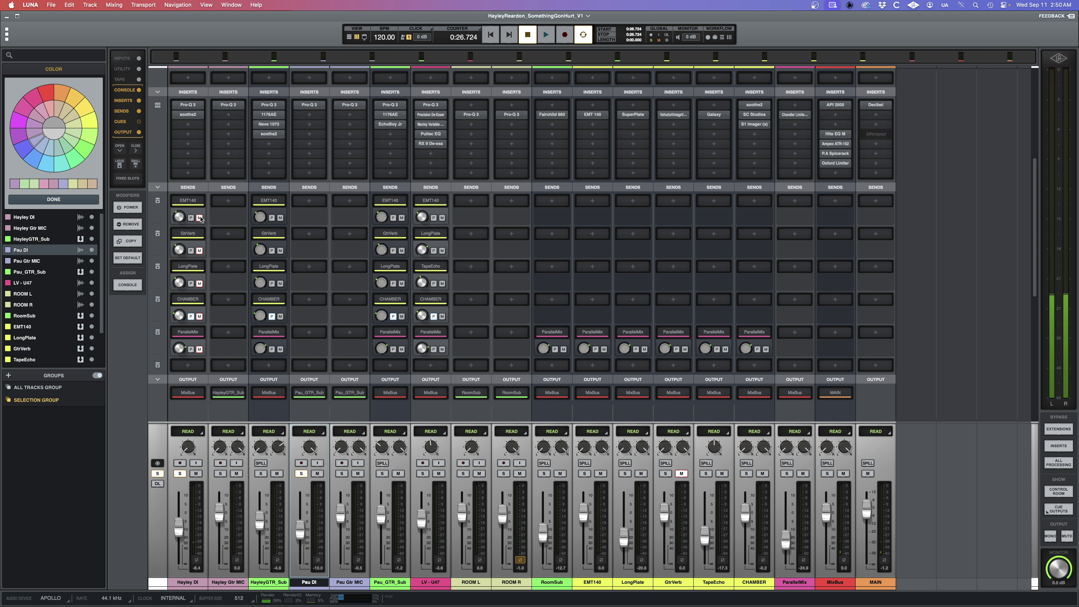
{"action": "left_click", "coordinate": [200, 284]}
{"action": "left_click", "coordinate": [200, 317]}
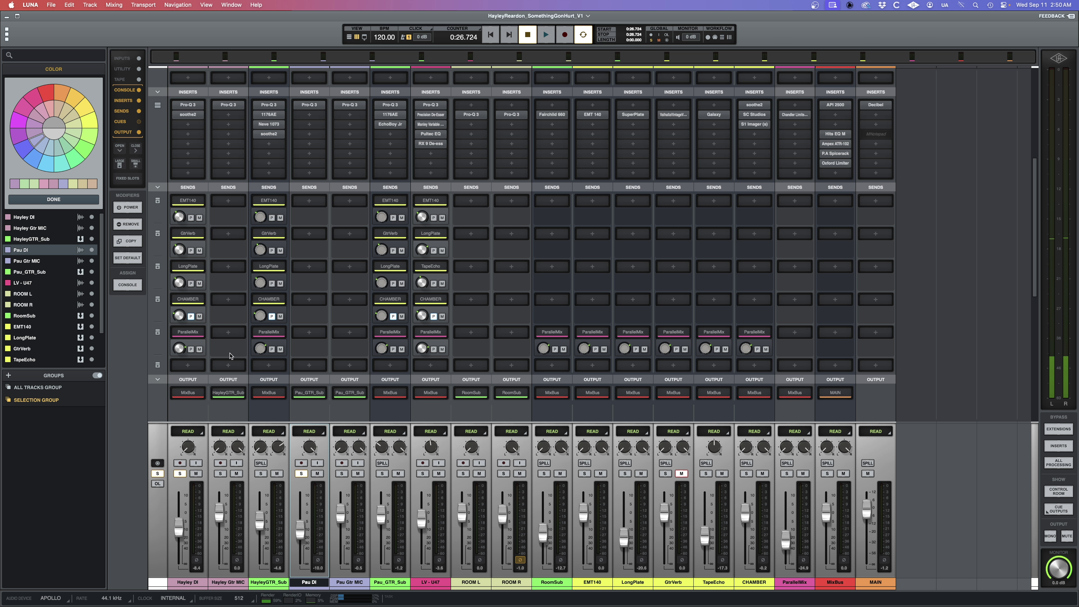
{"action": "key", "text": "space"}
{"action": "scroll", "coordinate": [578, 277], "scroll_direction": "up", "scroll_amount": 5}
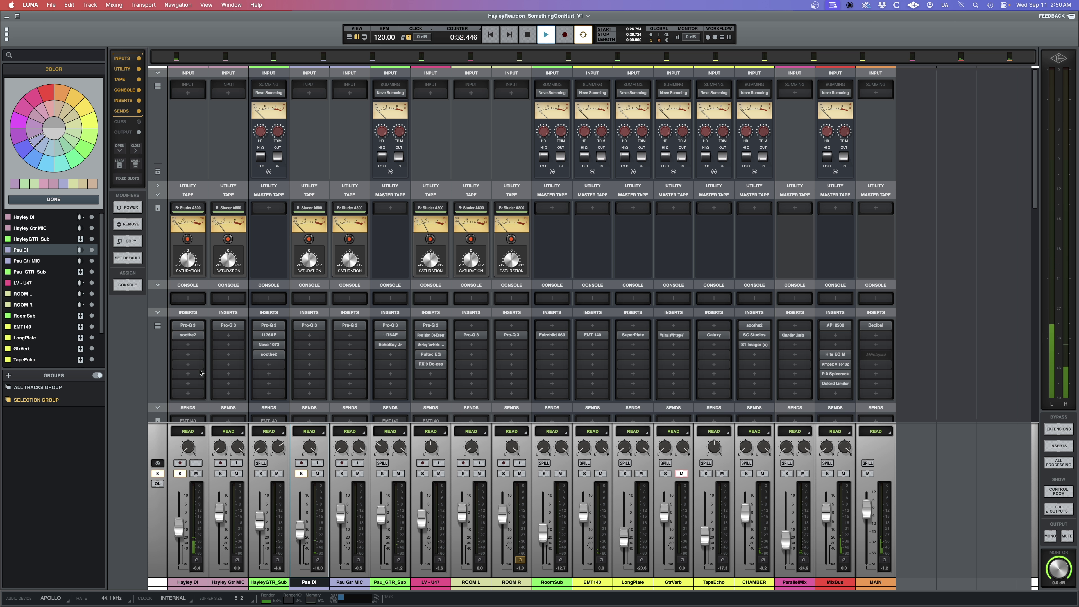
{"action": "key", "text": "space"}
Display Hayley DI's output routing, then switch the solo from Hayley DI to Hayley Gtr MIC
{"action": "scroll", "coordinate": [202, 359], "scroll_direction": "down", "scroll_amount": 5}
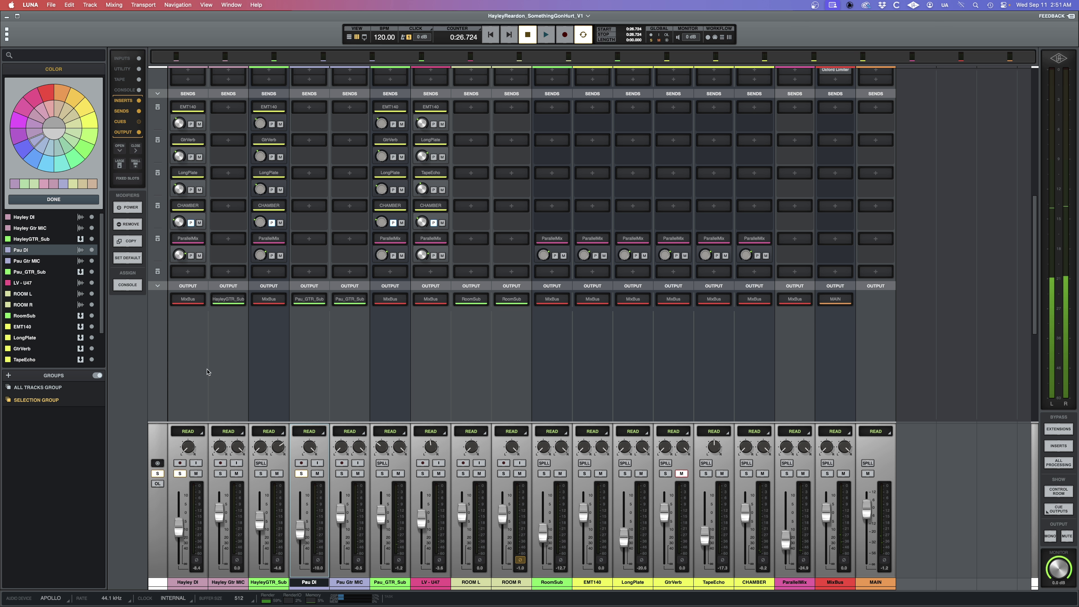
{"action": "left_click", "coordinate": [187, 299]}
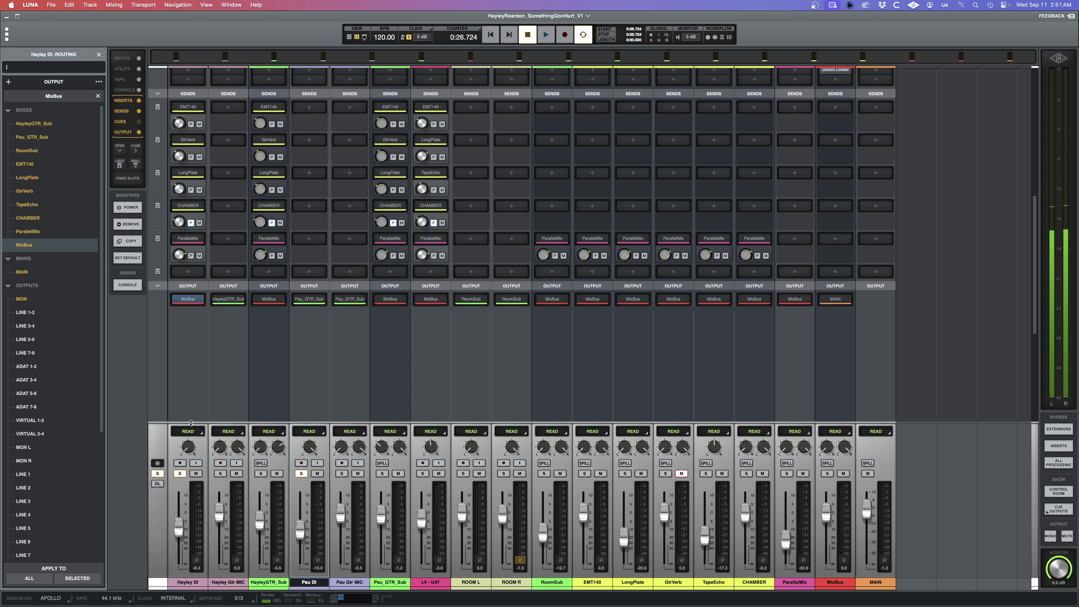
{"action": "left_click", "coordinate": [180, 475]}
{"action": "left_click", "coordinate": [221, 474]}
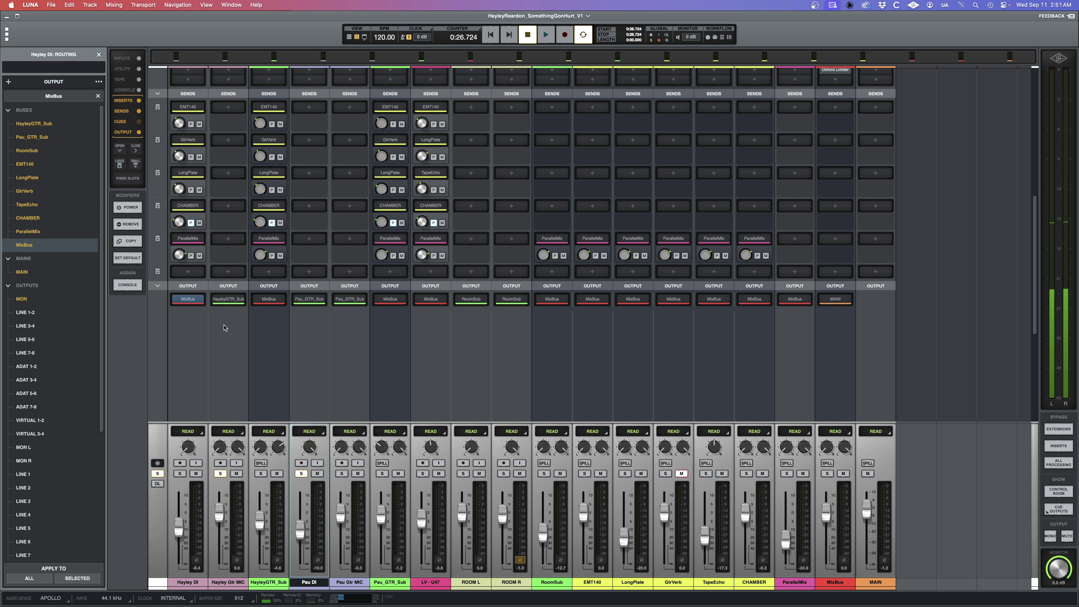
Examine Hayley Gtr MIC's Pro-Q 3 curve, close its window and play the mic with HayleyGTR_Sub's sends in view
{"action": "scroll", "coordinate": [224, 328], "scroll_direction": "up", "scroll_amount": 10}
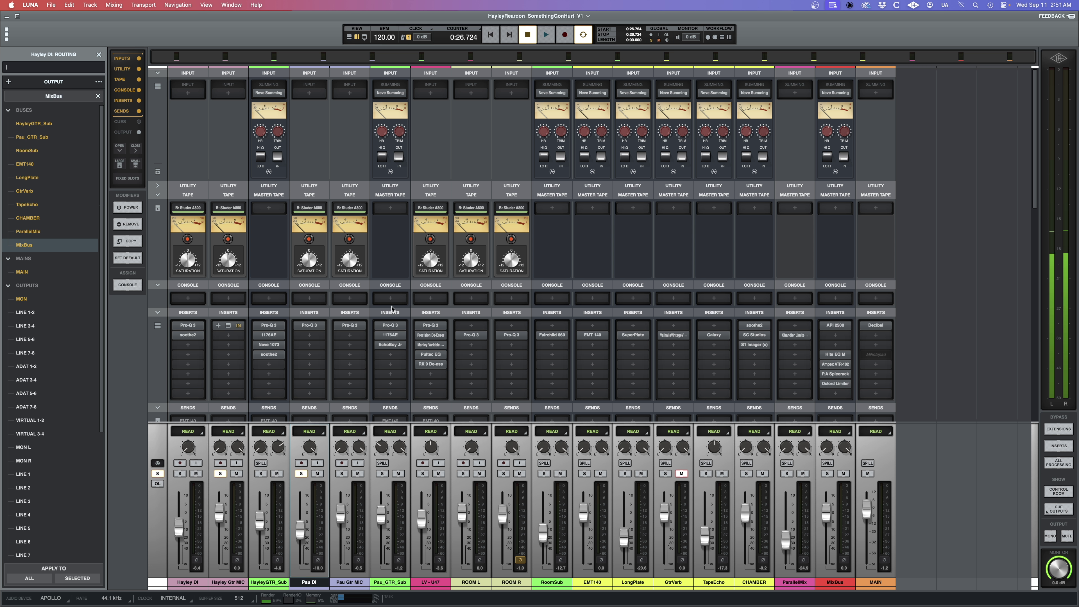
{"action": "left_click", "coordinate": [228, 327]}
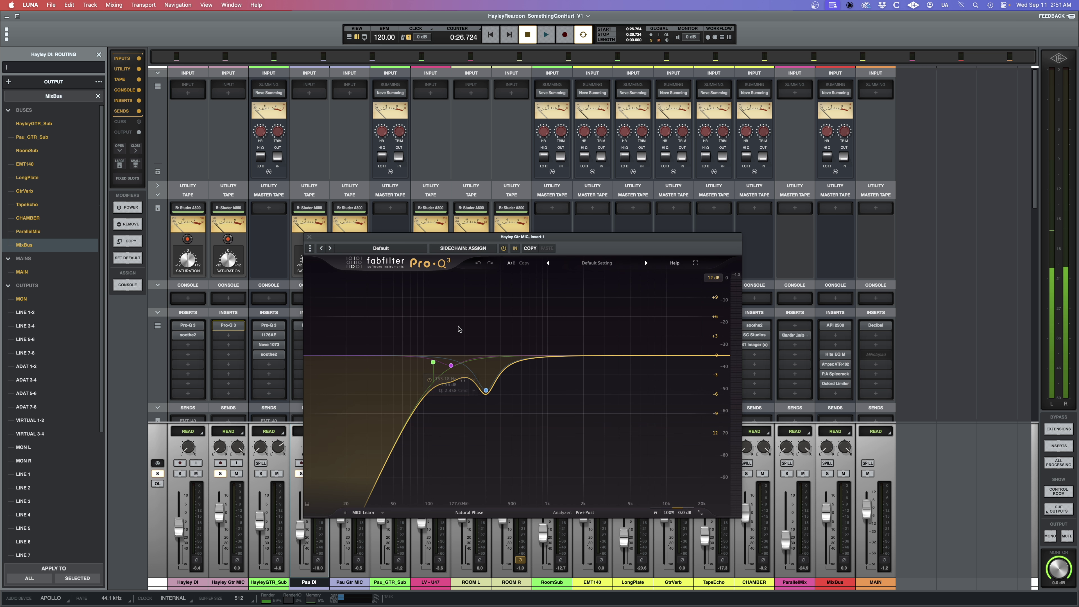
{"action": "key", "text": "space"}
{"action": "left_click", "coordinate": [309, 237]}
{"action": "scroll", "coordinate": [303, 296], "scroll_direction": "down", "scroll_amount": 5}
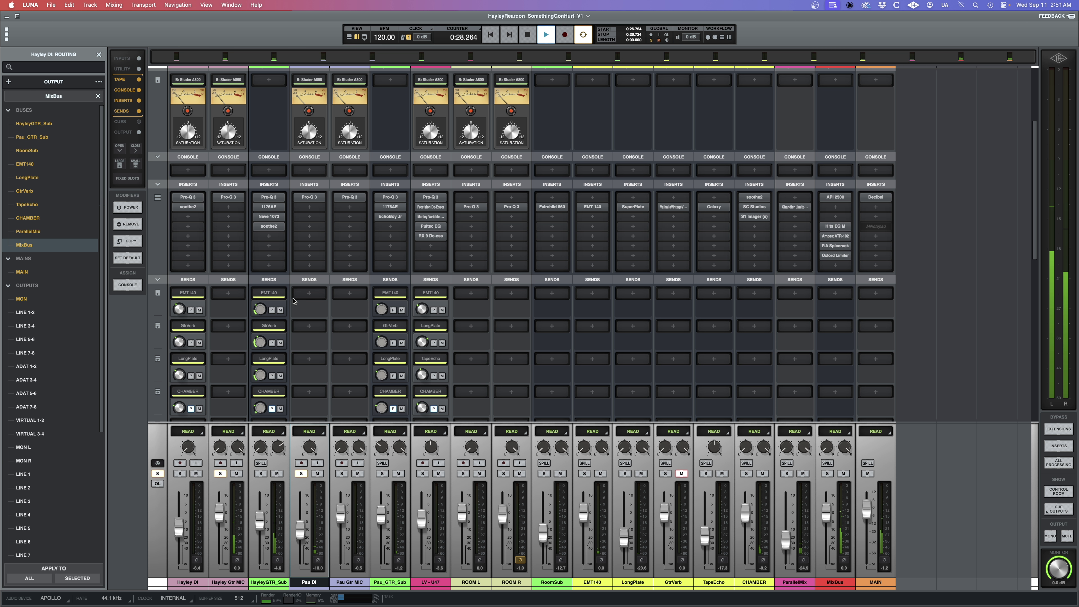
{"action": "scroll", "coordinate": [314, 376], "scroll_direction": "down", "scroll_amount": 1}
{"action": "scroll", "coordinate": [314, 377], "scroll_direction": "down", "scroll_amount": 3}
{"action": "key", "text": "space"}
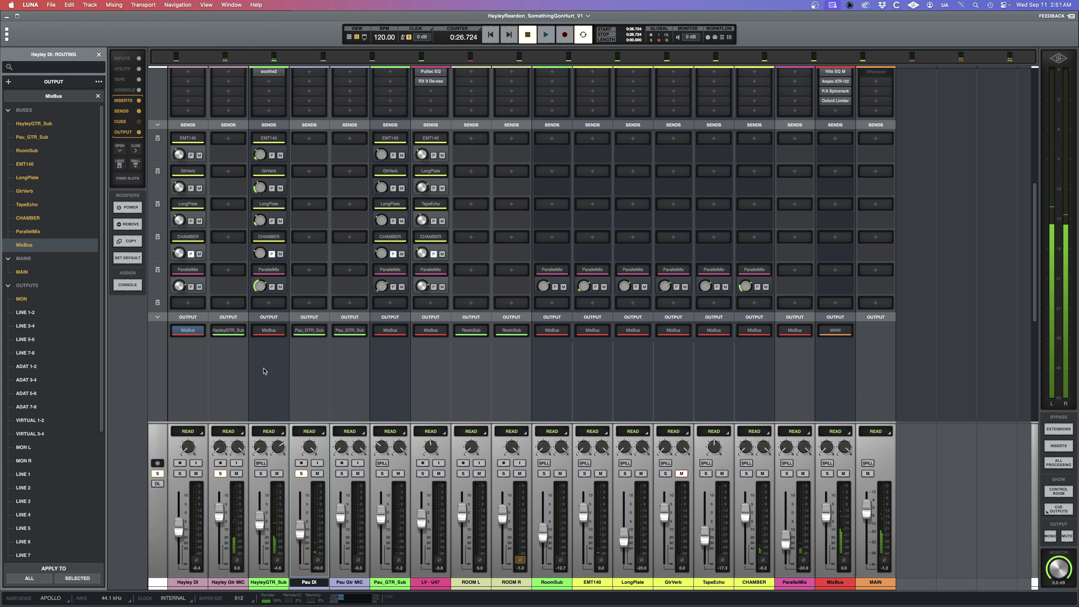
Examine HayleyGTR_Sub's Pro-Q 3 curve and 1176AE settings, start playback and close both plug-in windows
{"action": "scroll", "coordinate": [256, 312], "scroll_direction": "up", "scroll_amount": 8}
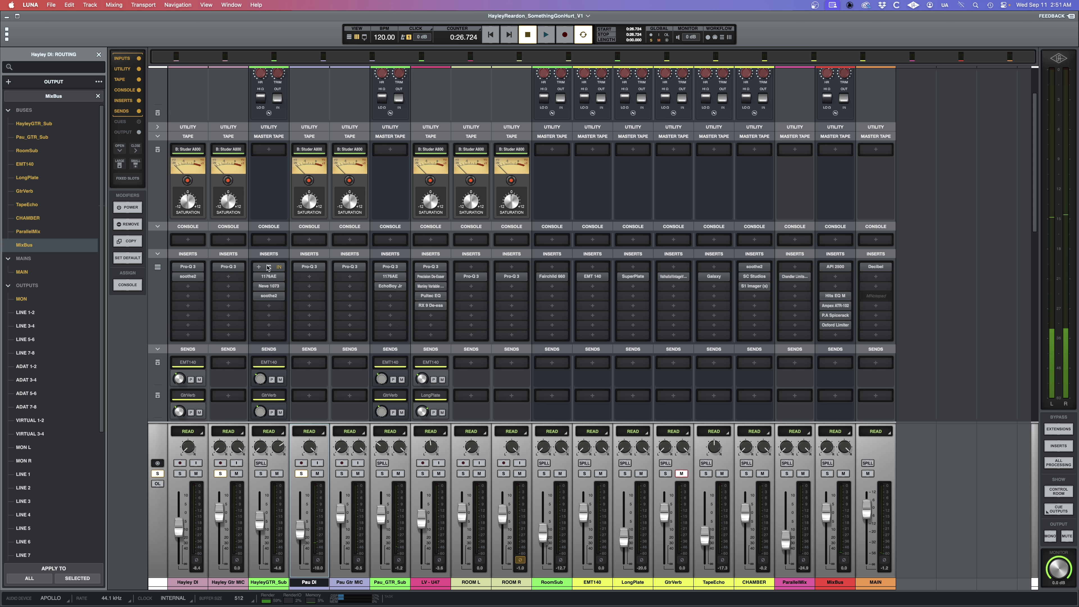
{"action": "scroll", "coordinate": [267, 190], "scroll_direction": "up", "scroll_amount": 3}
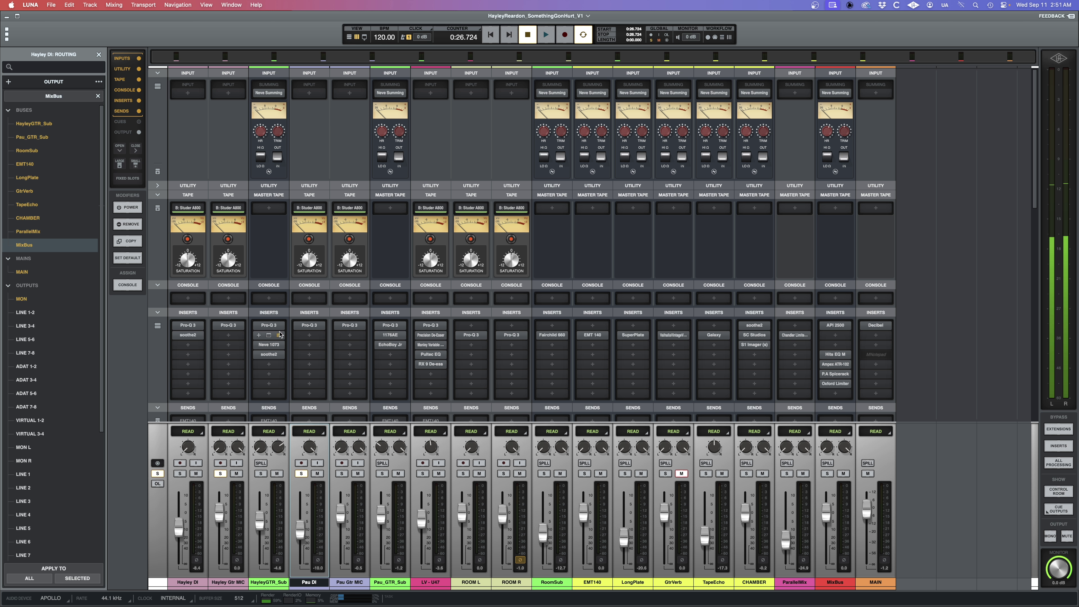
{"action": "left_click", "coordinate": [268, 325]}
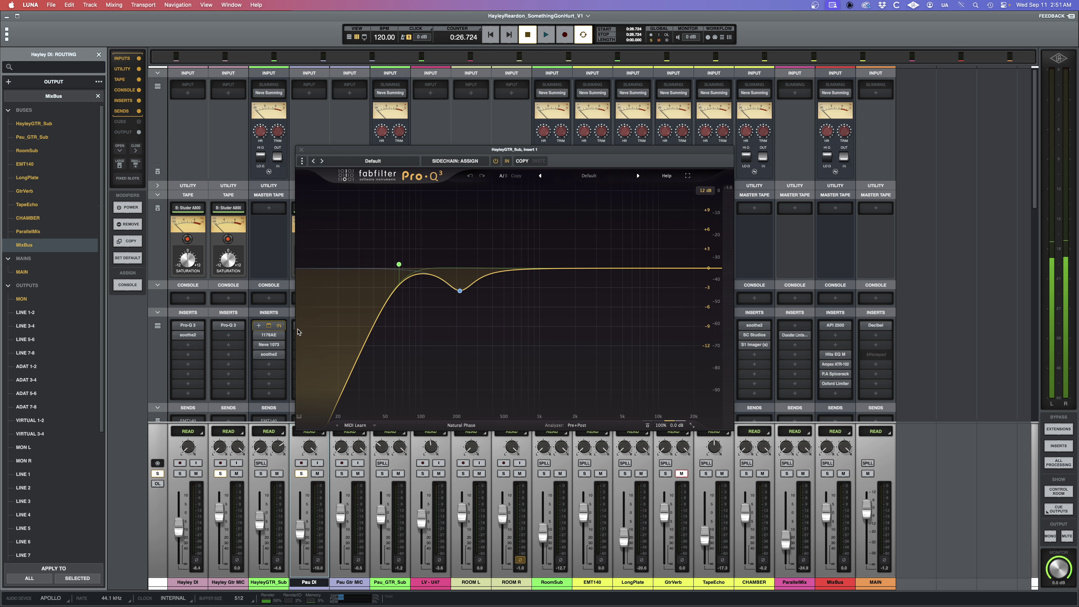
{"action": "left_click", "coordinate": [268, 335]}
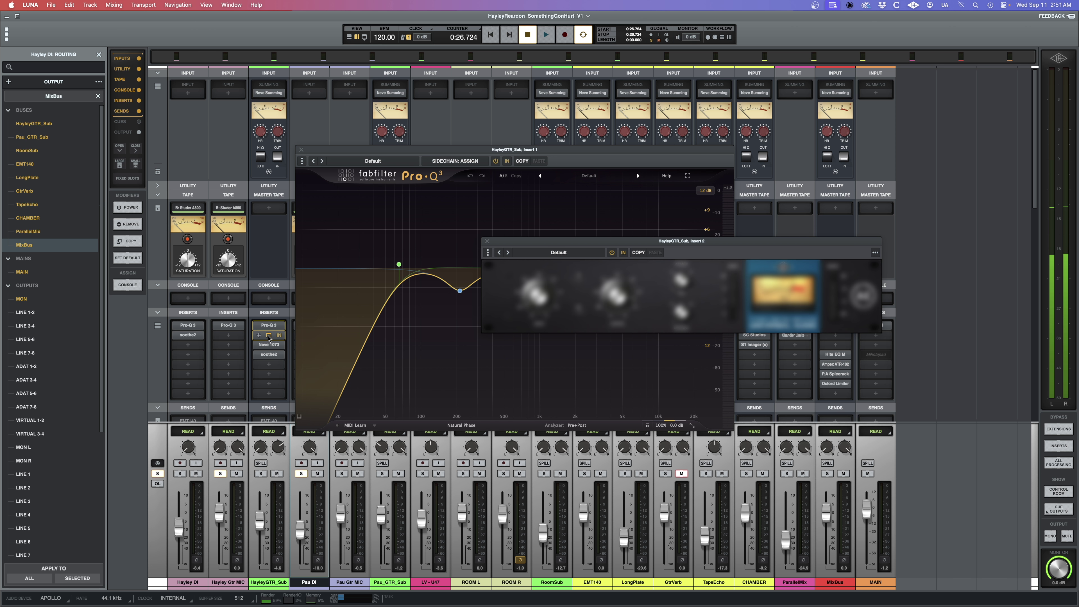
{"action": "key", "text": "space"}
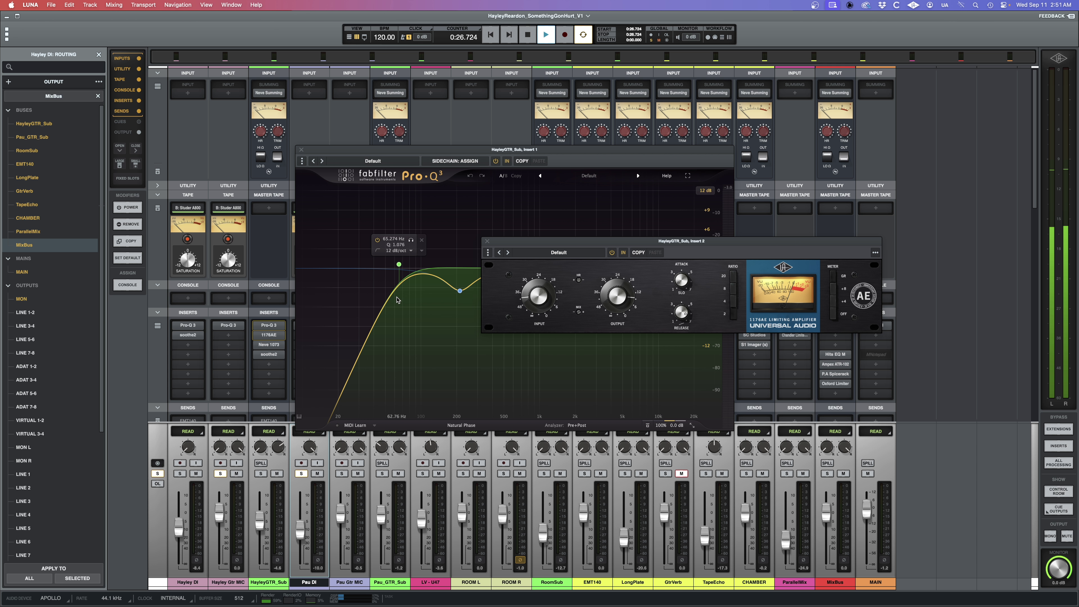
{"action": "left_click", "coordinate": [301, 149]}
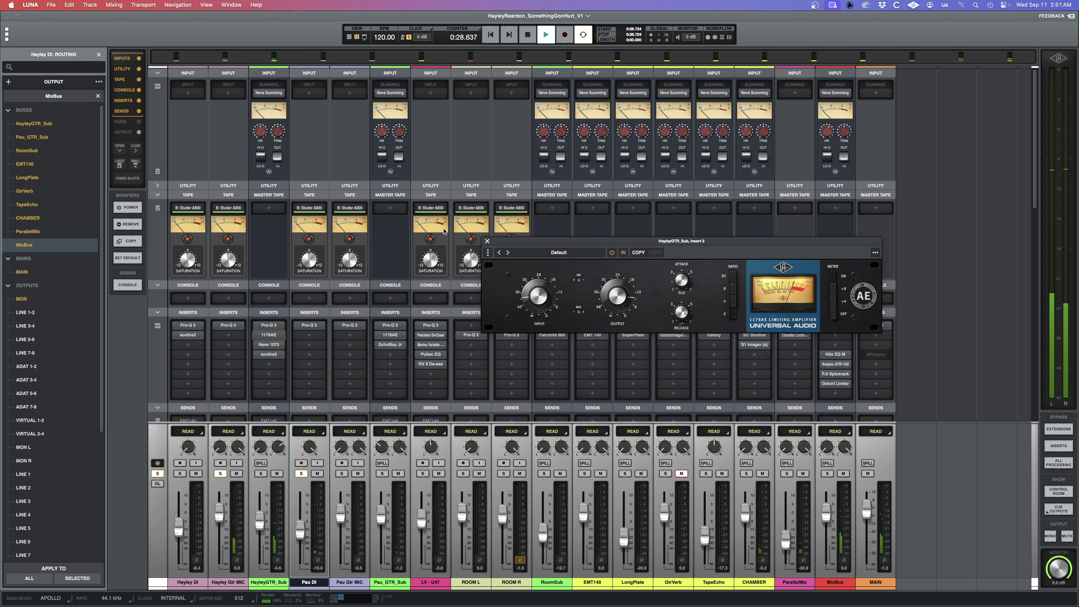
{"action": "left_click", "coordinate": [488, 241]}
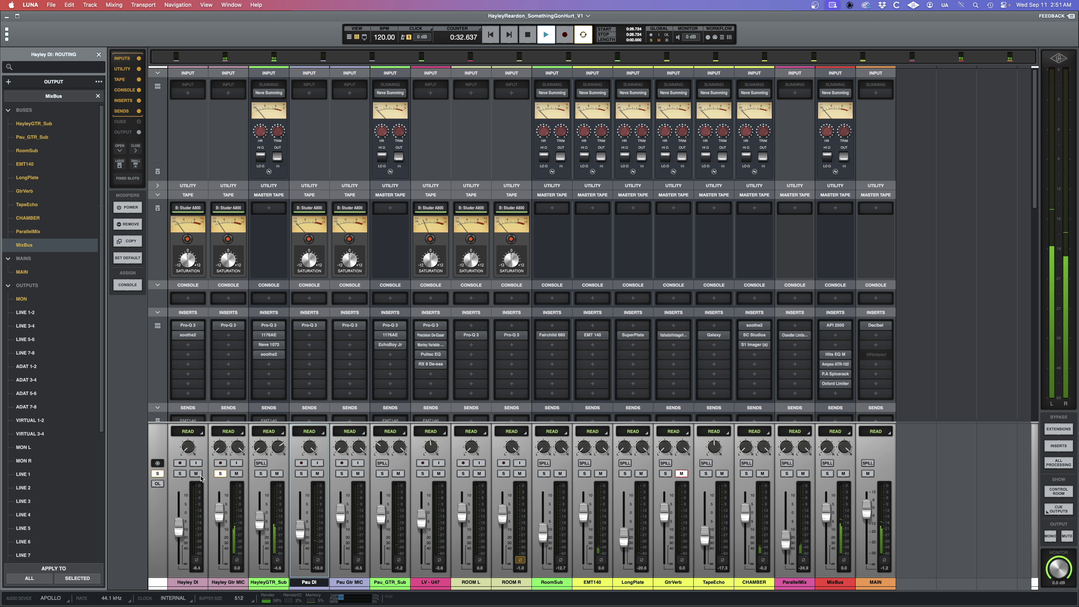
Add Hayley DI to the solo with Hayley Gtr MIC, unmute the GtrVerb return and play both guitar tracks
{"action": "left_click", "coordinate": [180, 475]}
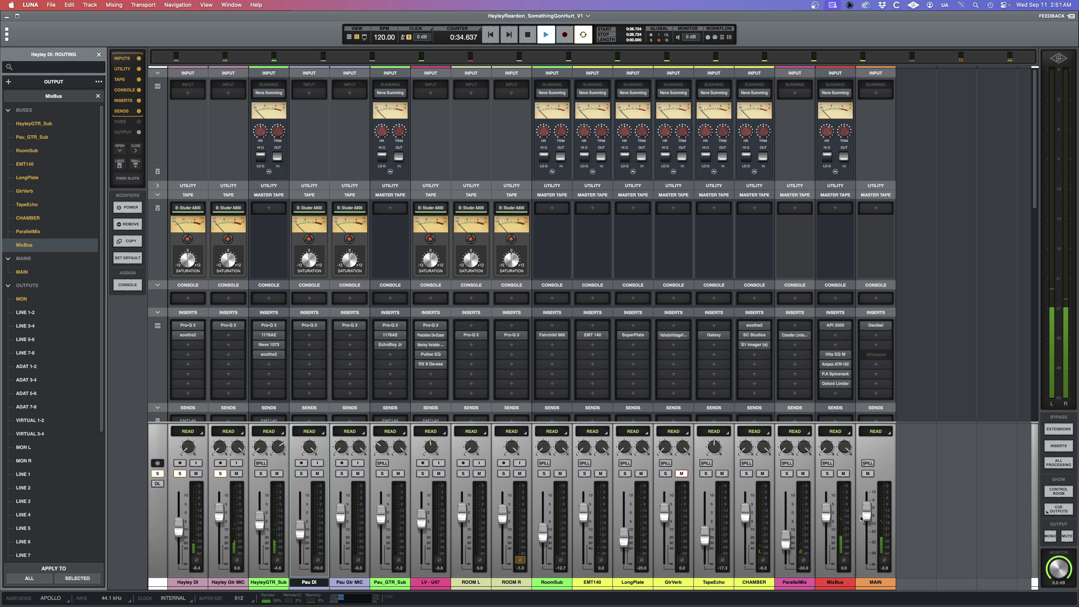
{"action": "key", "text": "space"}
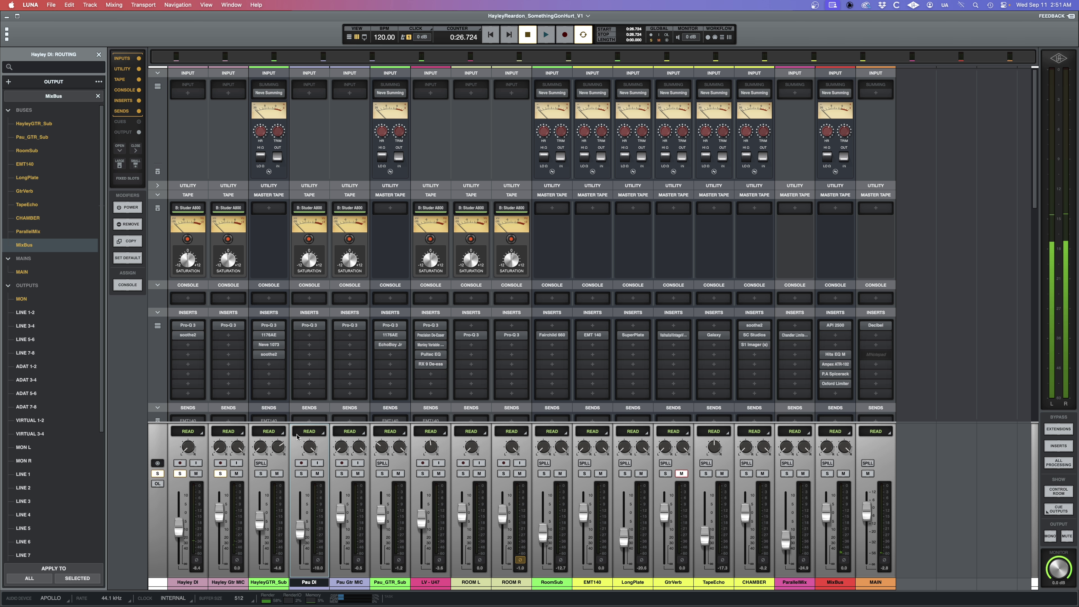
{"action": "left_click", "coordinate": [681, 474]}
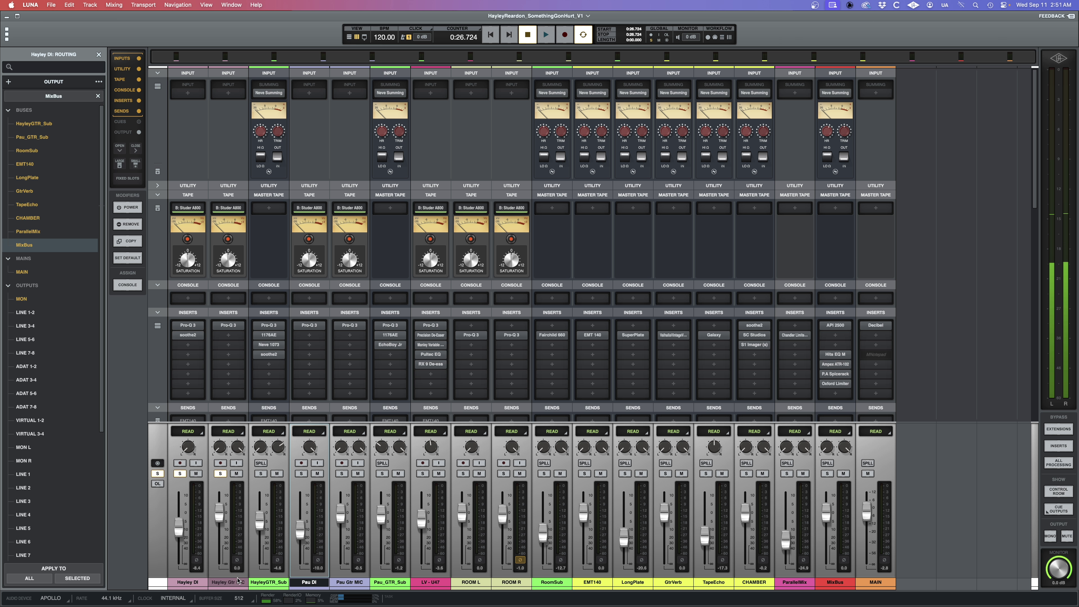
{"action": "key", "text": "space"}
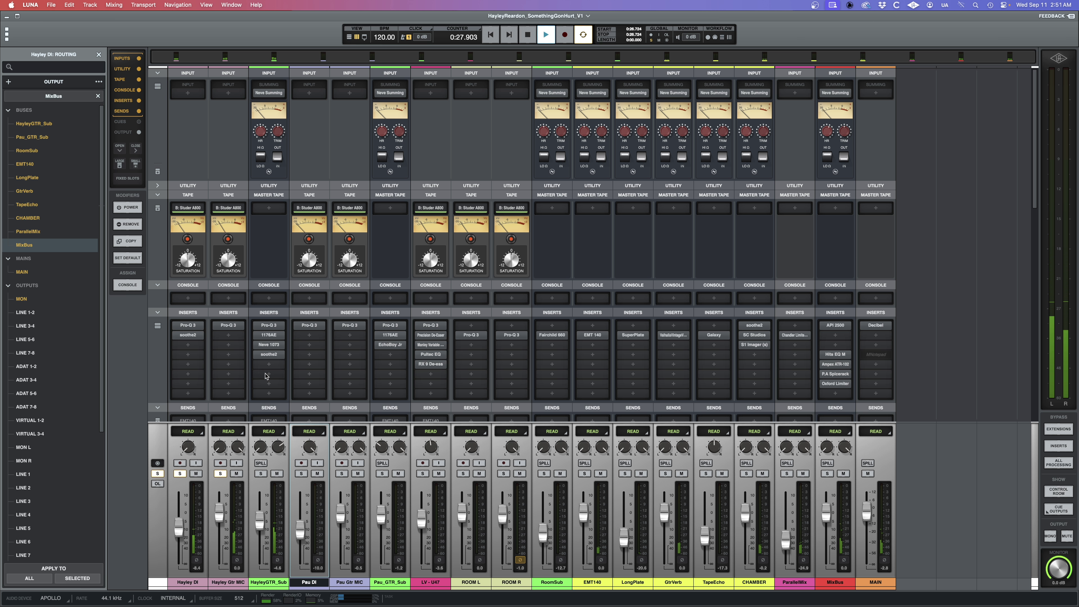
Examine HayleyGTR_Sub's Neve 1073 during playback, inspect its soothe2 settings and close both plug-in windows
{"action": "left_click", "coordinate": [269, 345]}
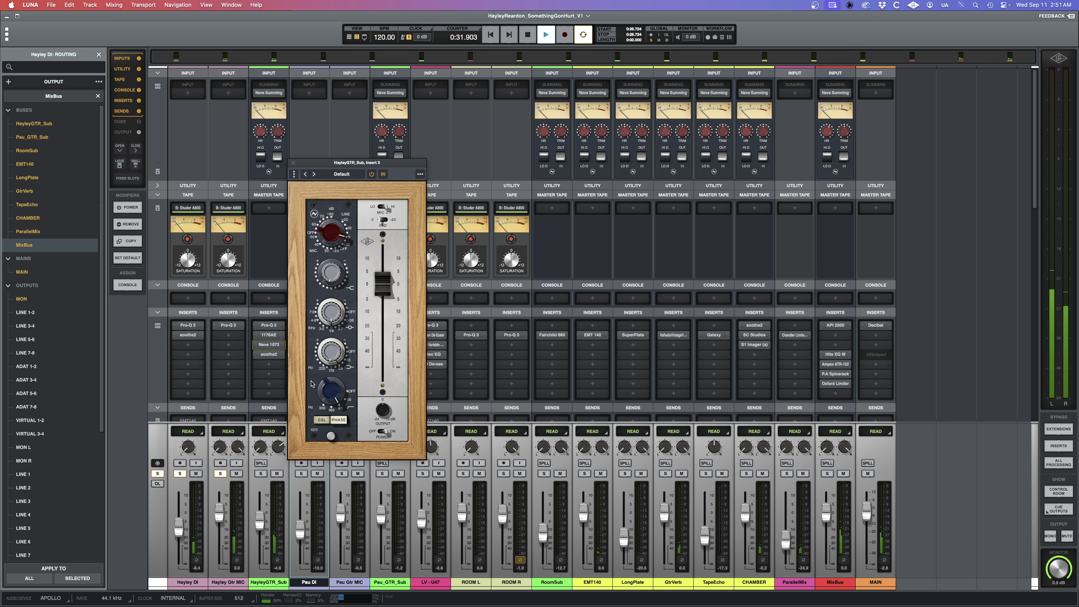
{"action": "left_click_drag", "start_coordinate": [355, 164], "coordinate": [502, 199]}
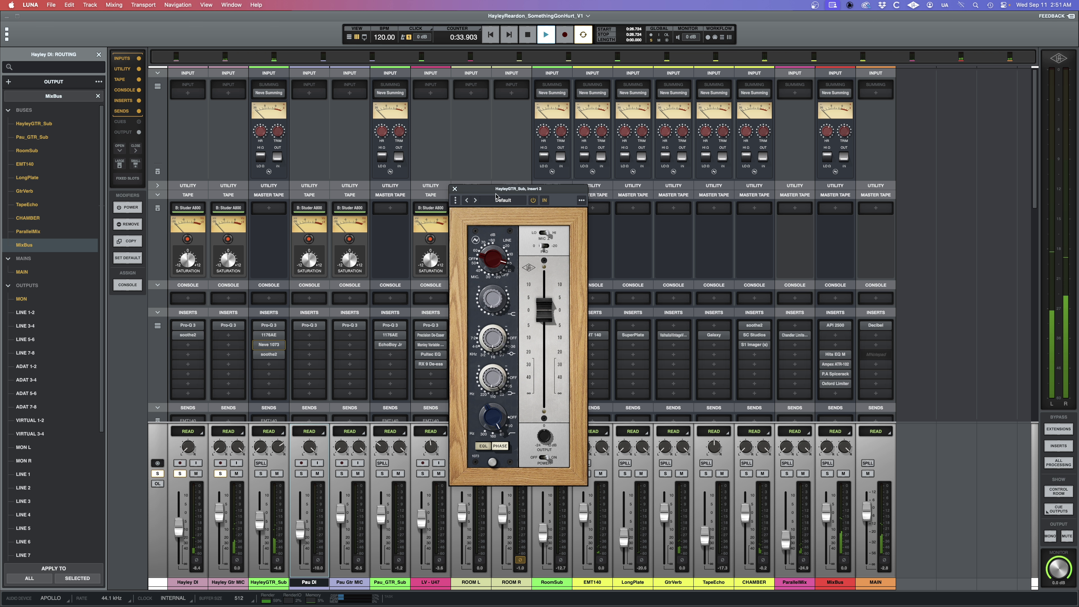
{"action": "key", "text": "space"}
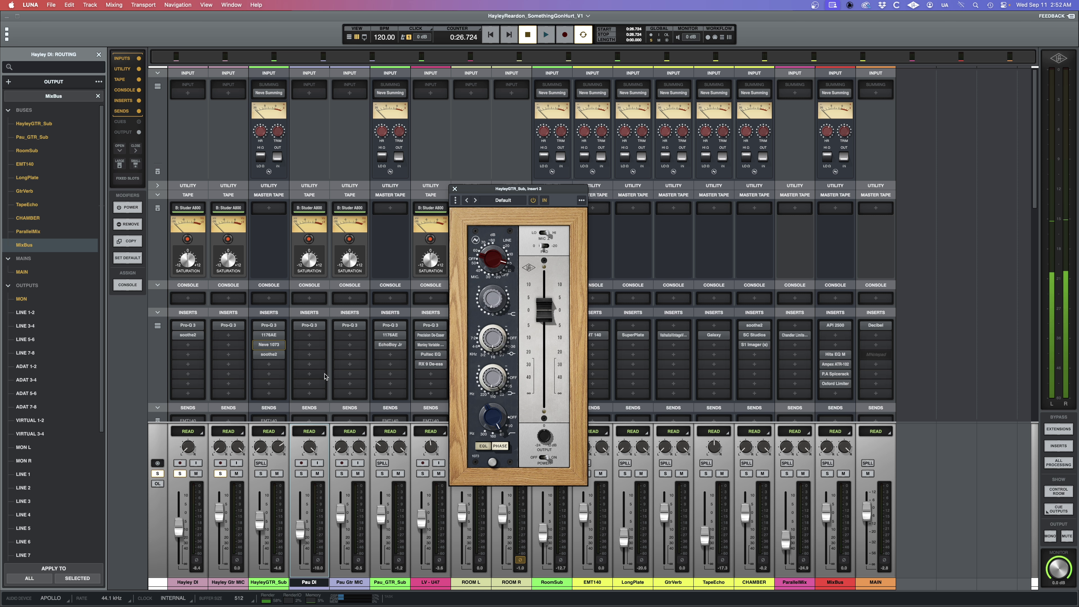
{"action": "left_click", "coordinate": [271, 354]}
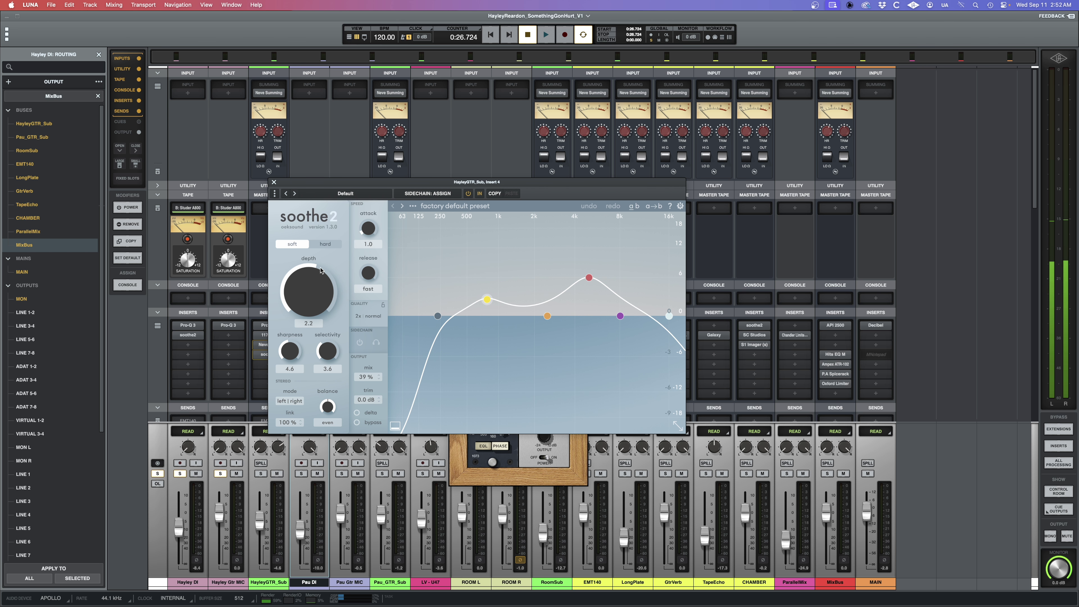
{"action": "left_click", "coordinate": [274, 183]}
{"action": "left_click", "coordinate": [454, 188]}
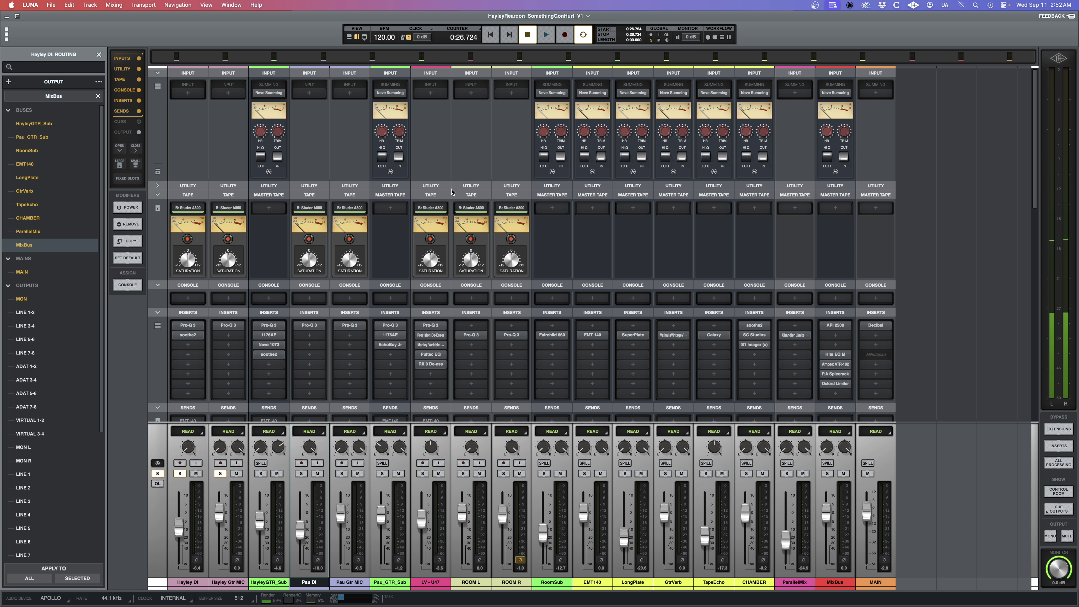
Clear all solos and briefly play the full mix
{"action": "key", "text": "space"}
{"action": "left_click", "coordinate": [179, 473], "text": "alt"}
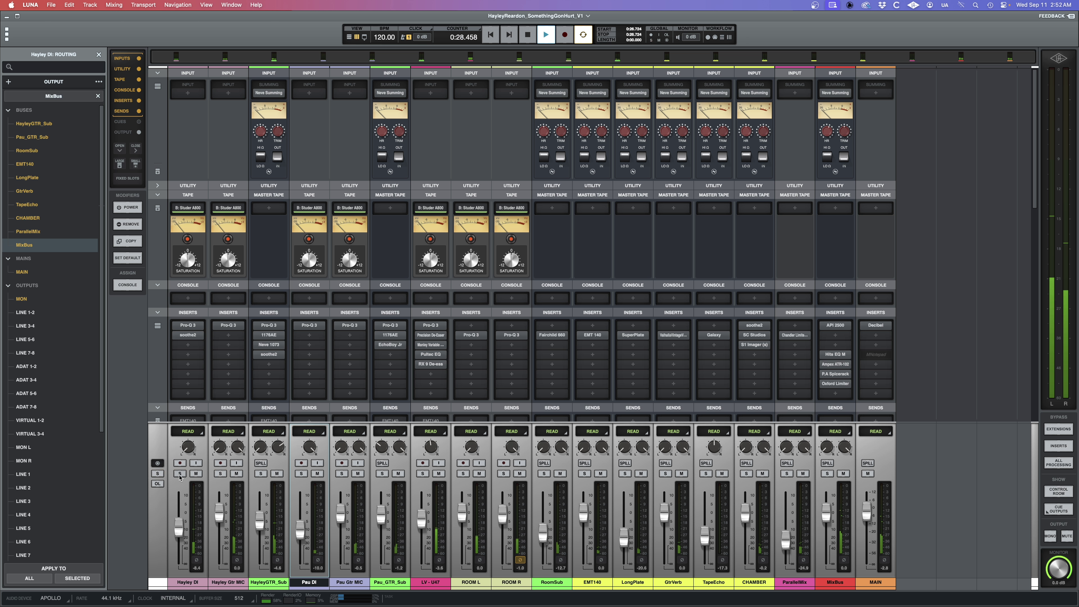
{"action": "key", "text": "space"}
Solo LV - U47, ROOM L, ROOM R and the Hayley DI, mic and sub tracks, and lower the MAIN fader during playback
{"action": "left_click_drag", "start_coordinate": [422, 473], "coordinate": [500, 477]}
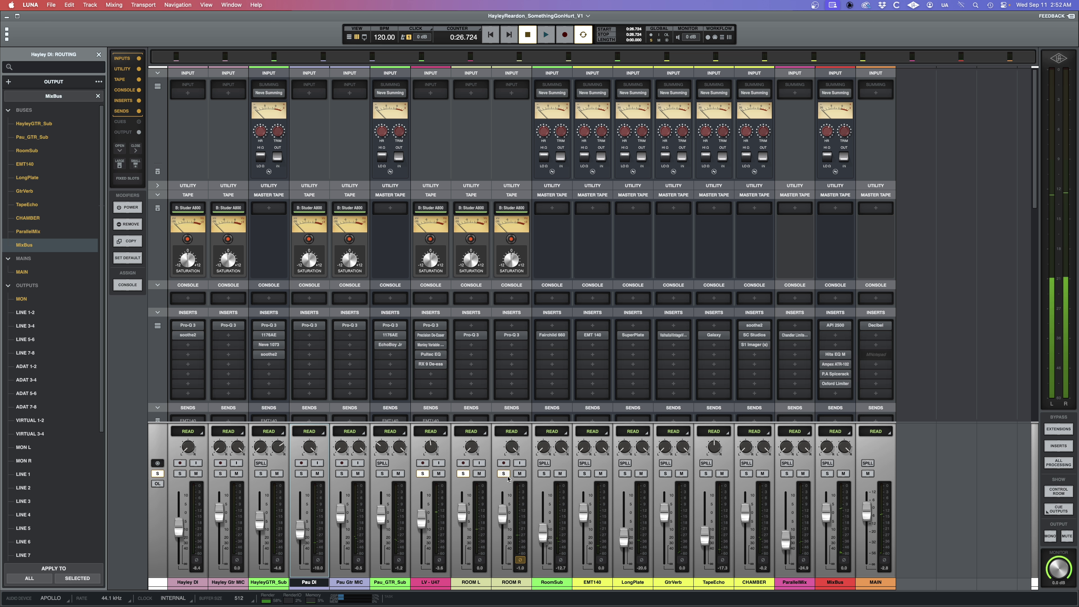
{"action": "left_click_drag", "start_coordinate": [180, 473], "coordinate": [264, 476]}
{"action": "key", "text": "space"}
{"action": "left_click_drag", "start_coordinate": [863, 502], "coordinate": [864, 517]}
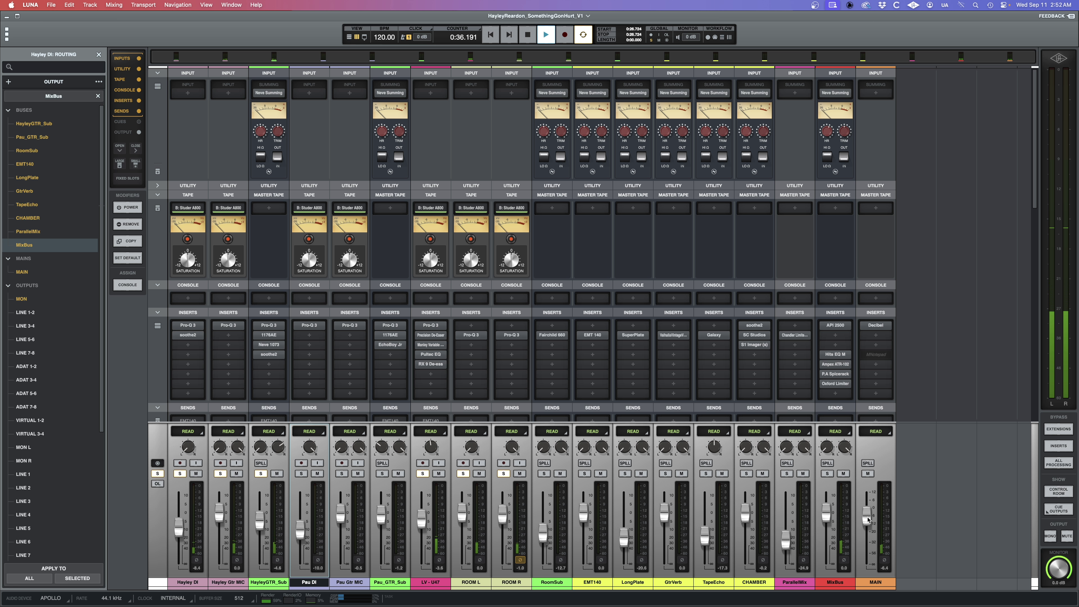
{"action": "left_click_drag", "start_coordinate": [869, 519], "coordinate": [869, 521]}
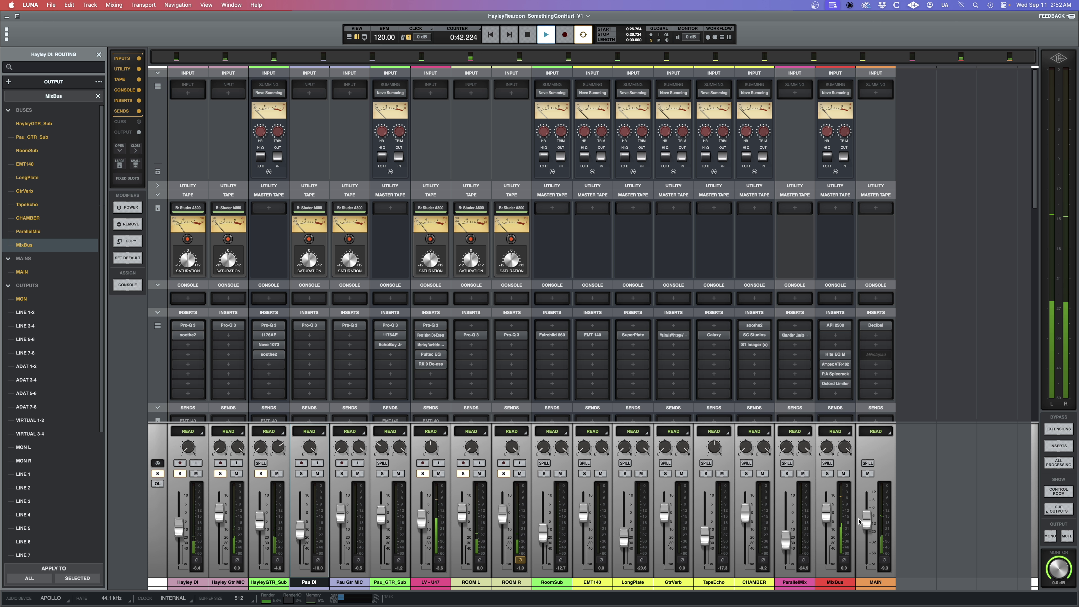
{"action": "key", "text": "space"}
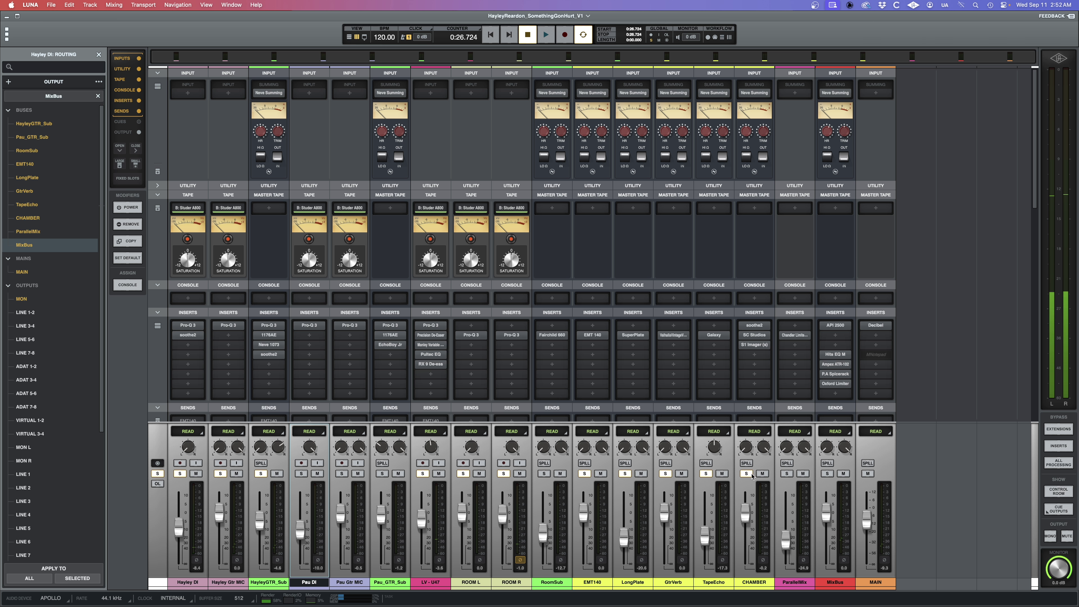
Play the soloed tracks with the reverb and echo returns soloed and ParallelMix muted, toggling HayleyGTR_Sub's soothe2
{"action": "key", "text": "space"}
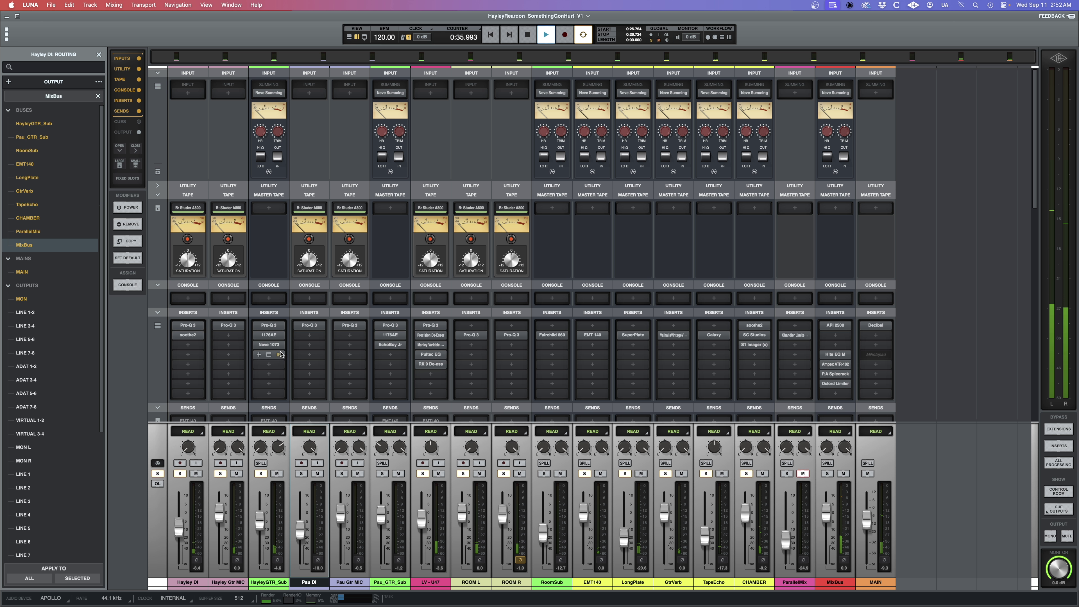
{"action": "scroll", "coordinate": [280, 354], "scroll_direction": "down", "scroll_amount": 10}
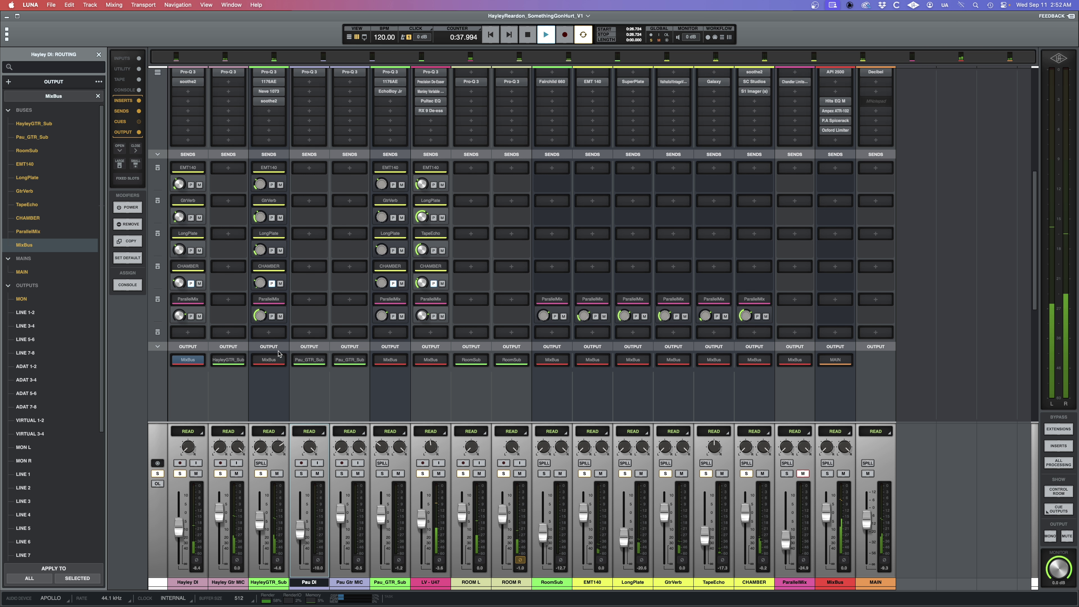
{"action": "scroll", "coordinate": [278, 354], "scroll_direction": "up", "scroll_amount": 10}
{"action": "left_click", "coordinate": [279, 354]}
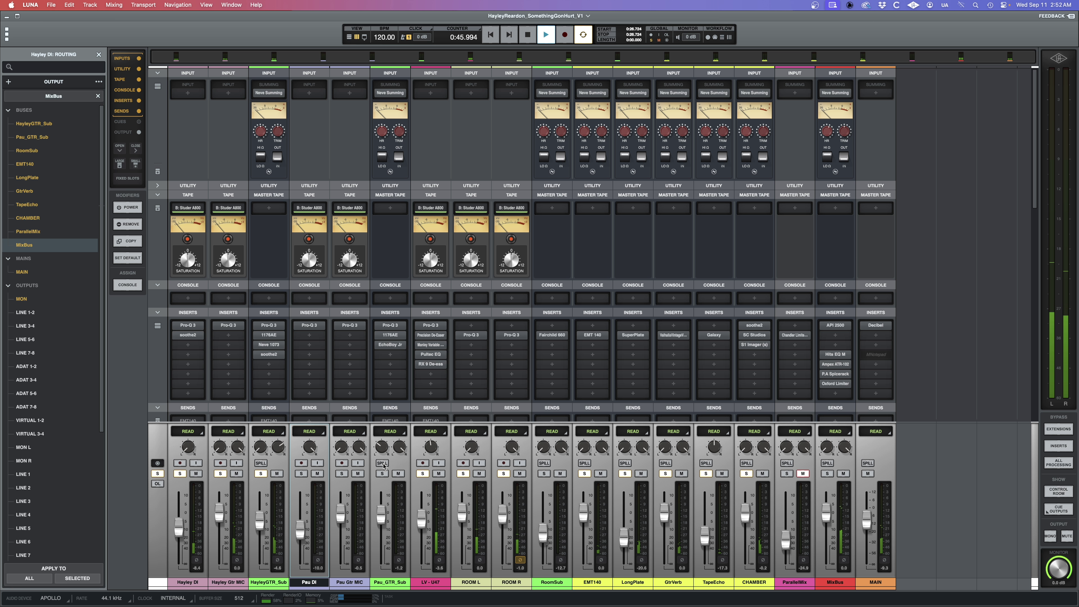
{"action": "key", "text": "space"}
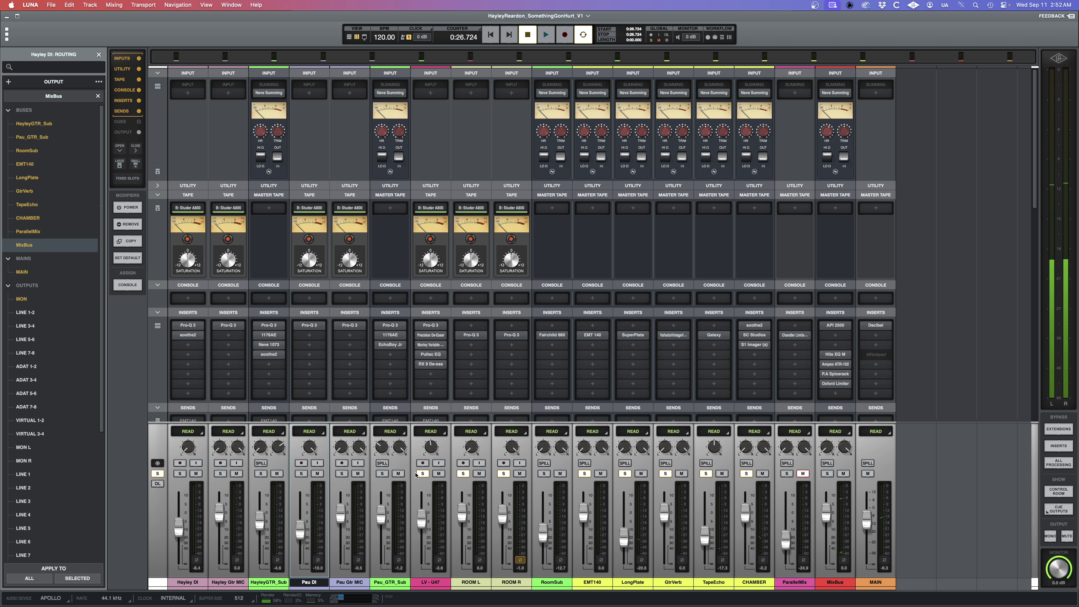
Unsolo the vocal and room tracks and examine the Pro-Q 3 inserts on Pau DI and Pau Gtr MIC
{"action": "left_click", "coordinate": [504, 474]}
{"action": "left_click", "coordinate": [332, 517]}
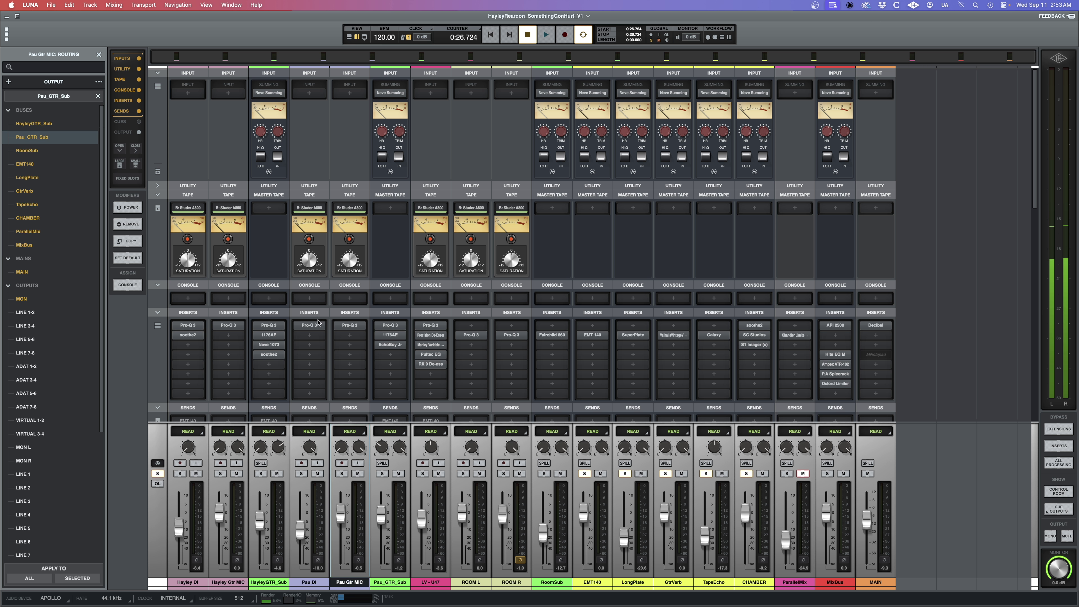
{"action": "left_click", "coordinate": [309, 326]}
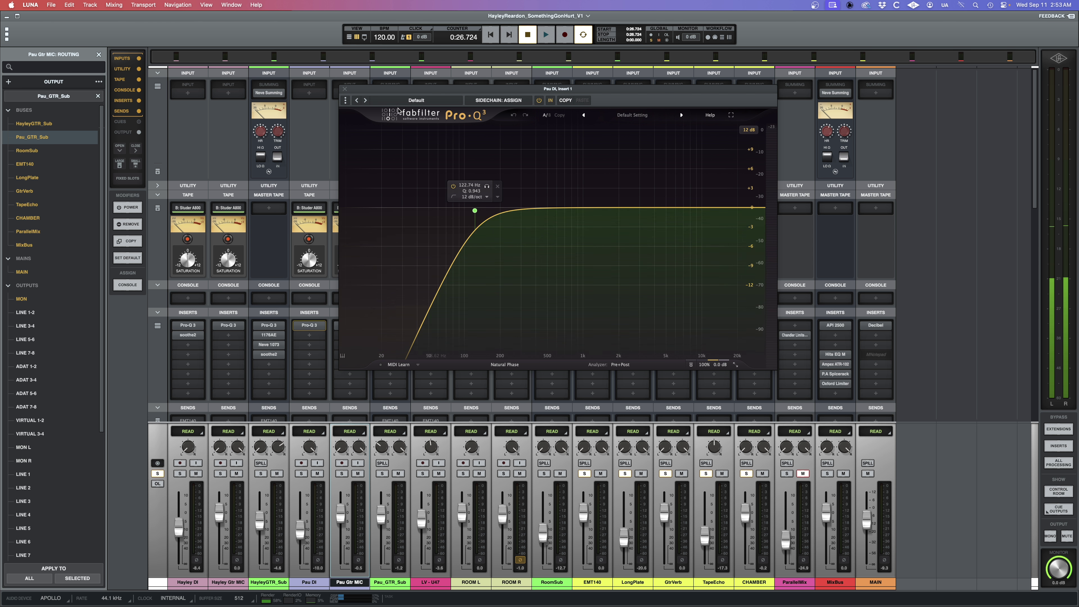
{"action": "left_click", "coordinate": [344, 89]}
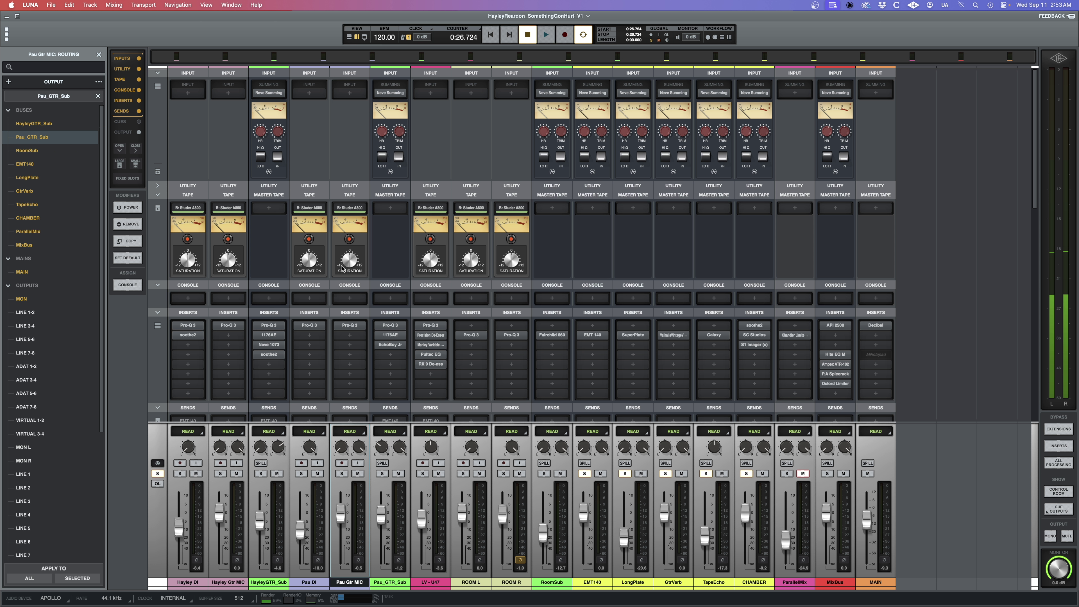
{"action": "left_click", "coordinate": [350, 326]}
{"action": "left_click", "coordinate": [400, 260]}
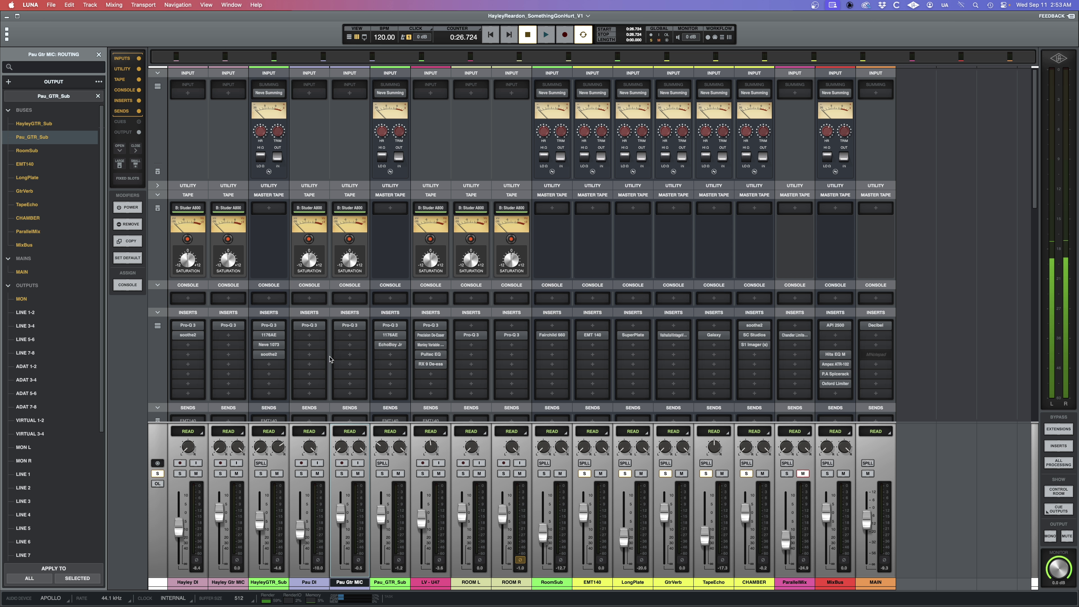
Select Pau_GTR_Sub, examine the low cut and 138 Hz band in its Pro-Q 3, and open its 1176AE
{"action": "left_click", "coordinate": [390, 582]}
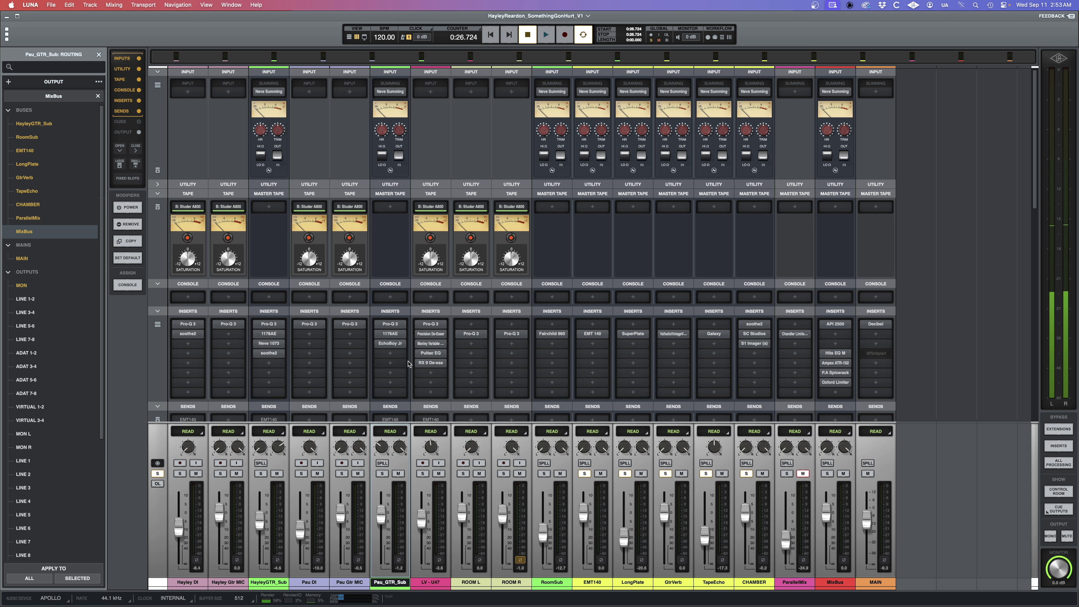
{"action": "left_click", "coordinate": [390, 326]}
{"action": "left_click_drag", "start_coordinate": [580, 250], "coordinate": [581, 291]}
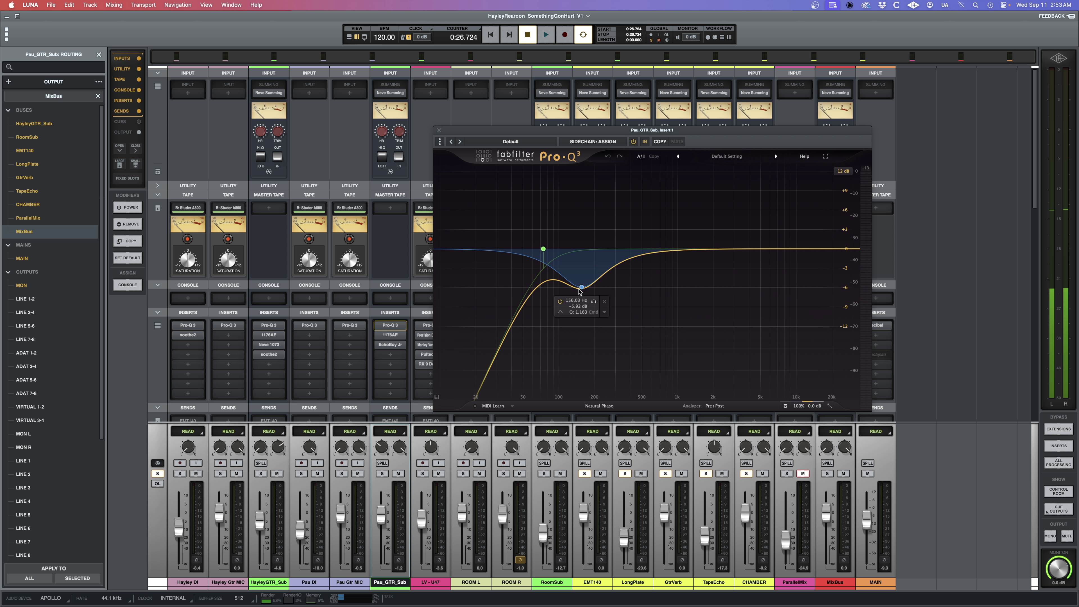
{"action": "left_click", "coordinate": [390, 335]}
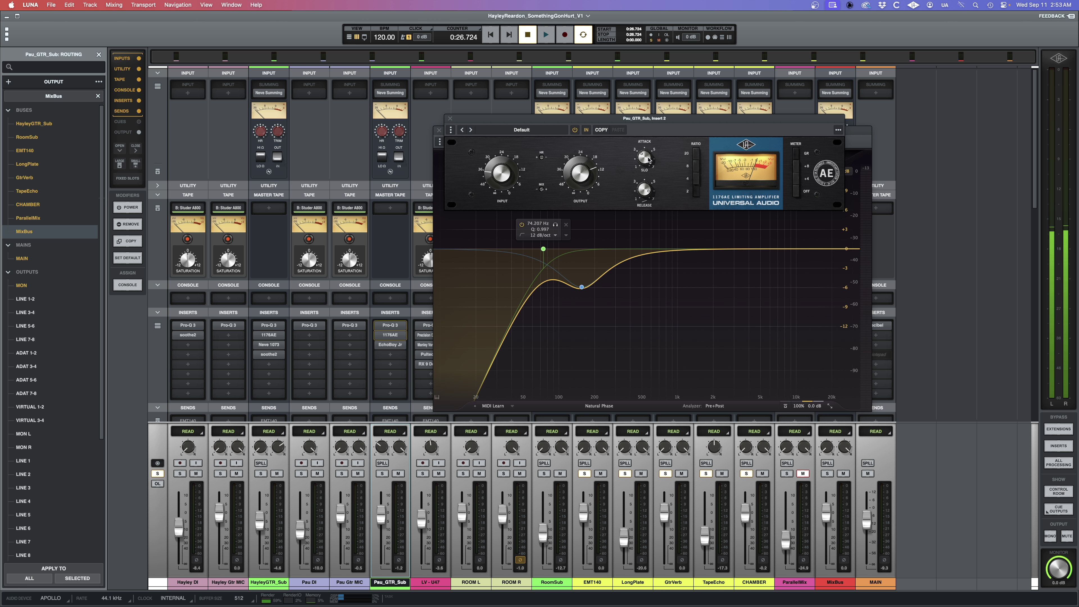
{"action": "mouse_move", "coordinate": [408, 346]}
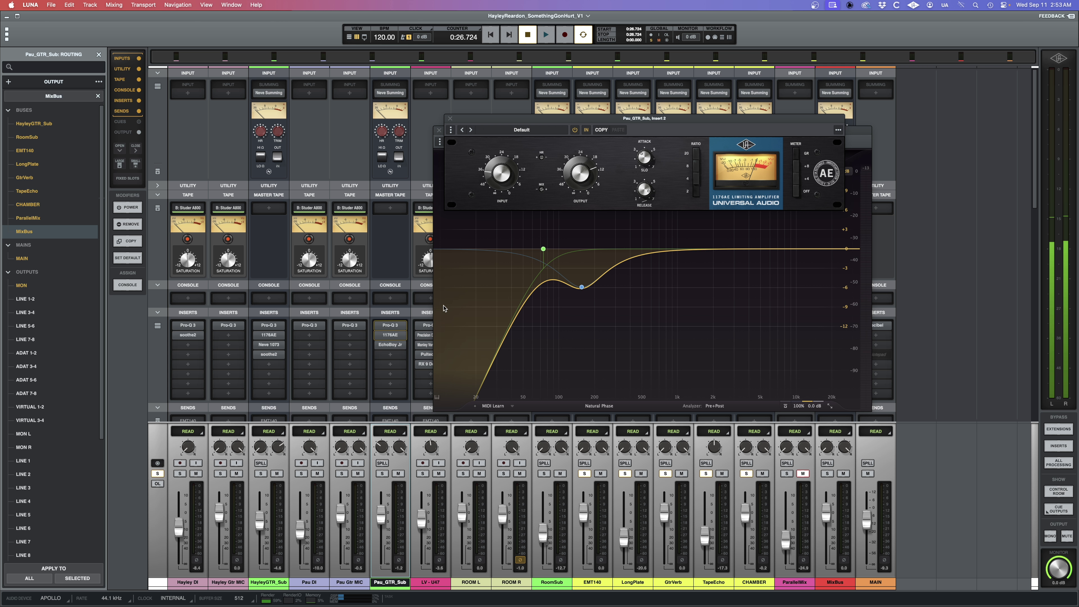
Play Pau_GTR_Sub soloed with its Pro-Q 3 and 1176AE open and raise the MAIN fader
{"action": "key", "text": "space"}
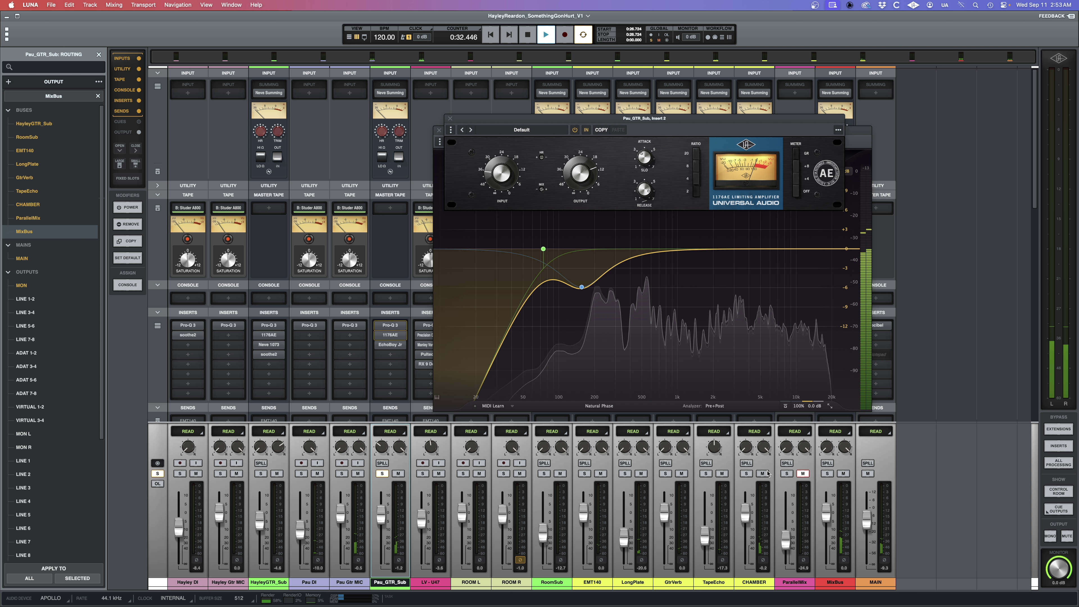
{"action": "left_click_drag", "start_coordinate": [866, 527], "coordinate": [865, 513]}
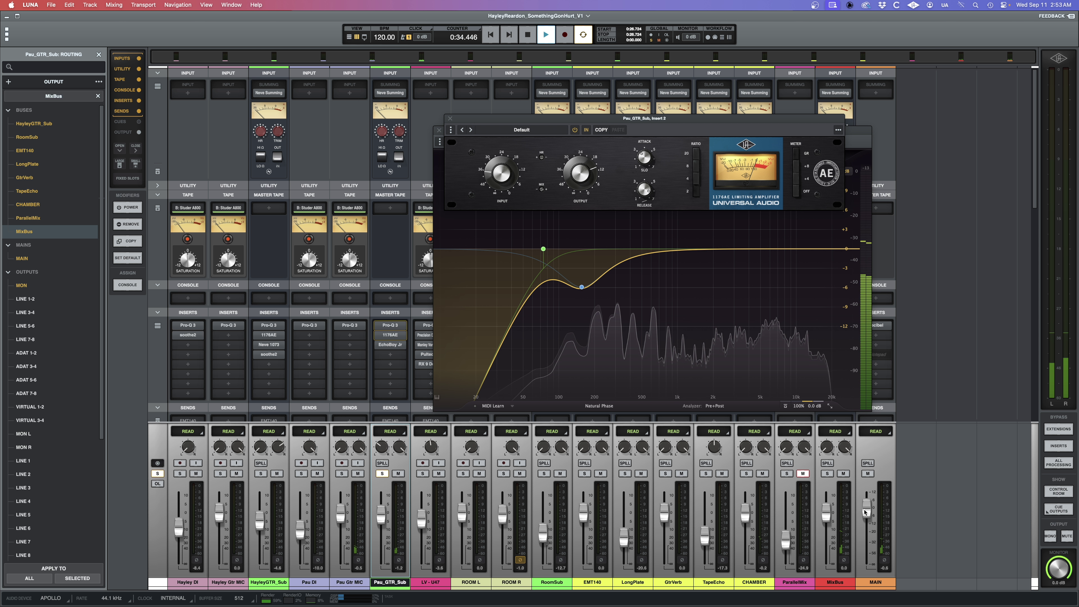
Stop playback and examine the EchoBoy Jr. insert on Pau_GTR_Sub, closing it when done
{"action": "key", "text": "space"}
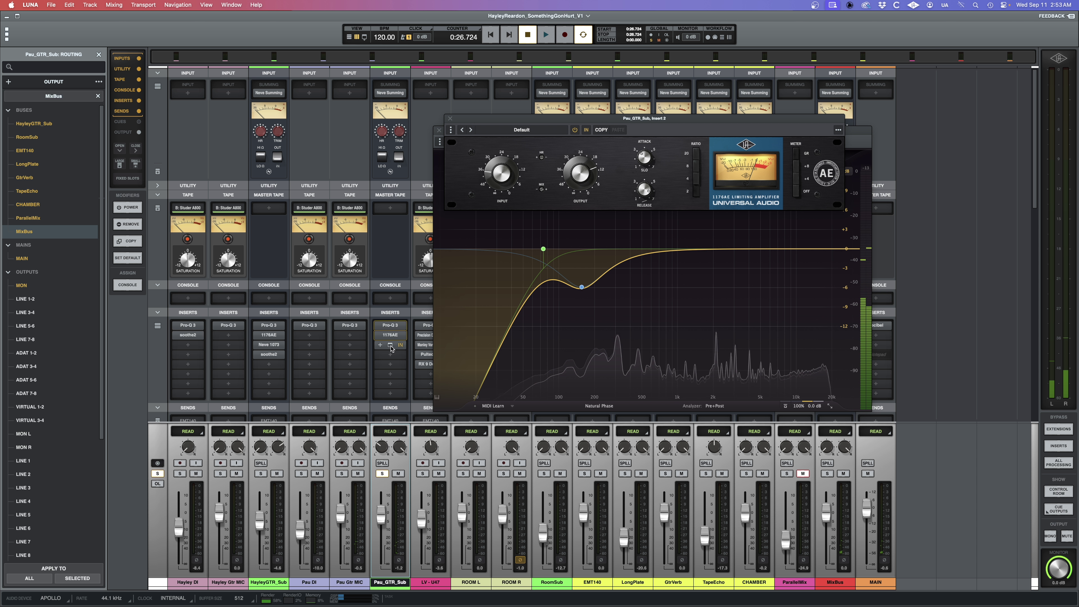
{"action": "left_click", "coordinate": [391, 346]}
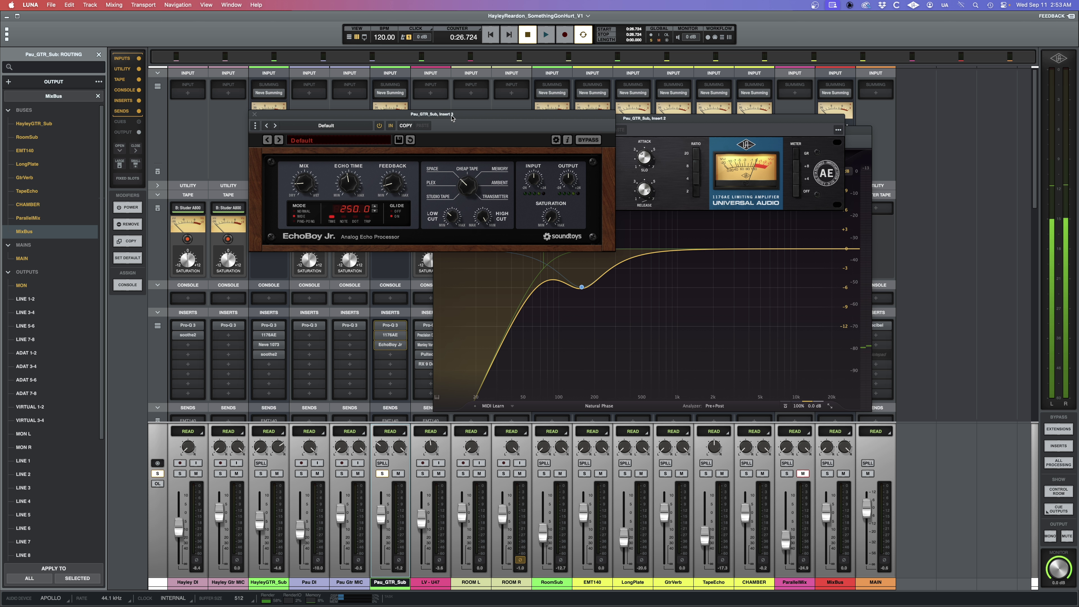
{"action": "left_click_drag", "start_coordinate": [452, 118], "coordinate": [486, 138]}
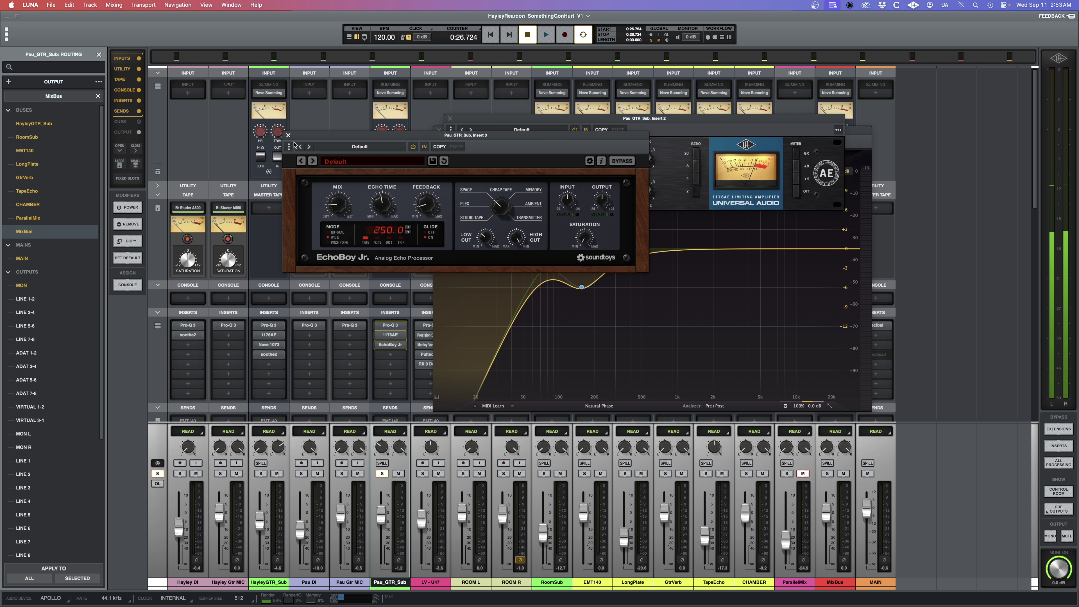
{"action": "left_click", "coordinate": [289, 136]}
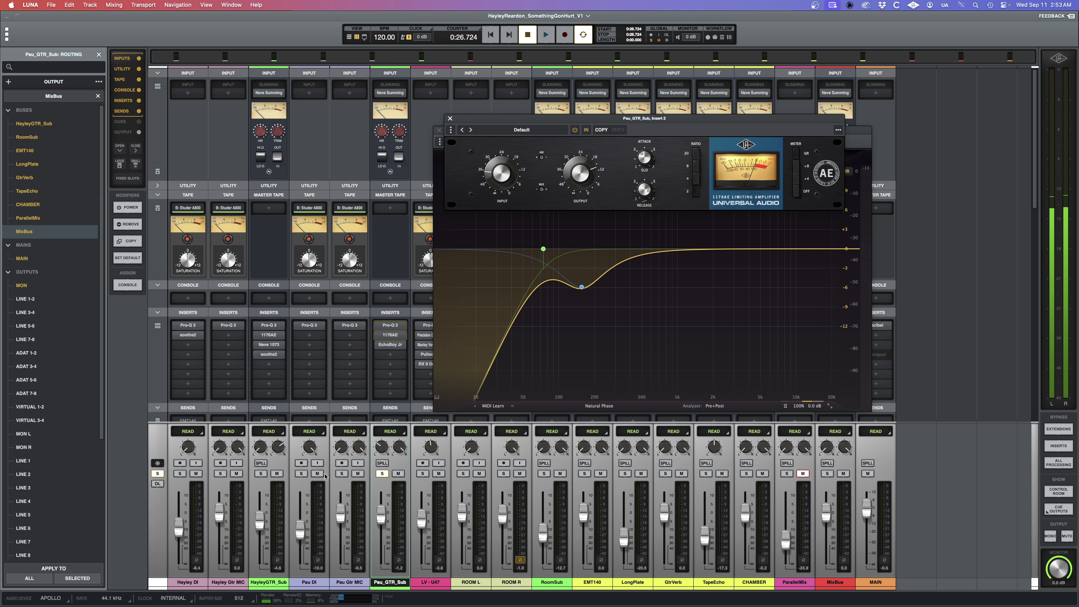
Play Pau DI and Pau Gtr MIC soloed with Pau_GTR_Sub, raising the MAIN fader for playback and lowering it once stopped
{"action": "left_click", "coordinate": [342, 474]}
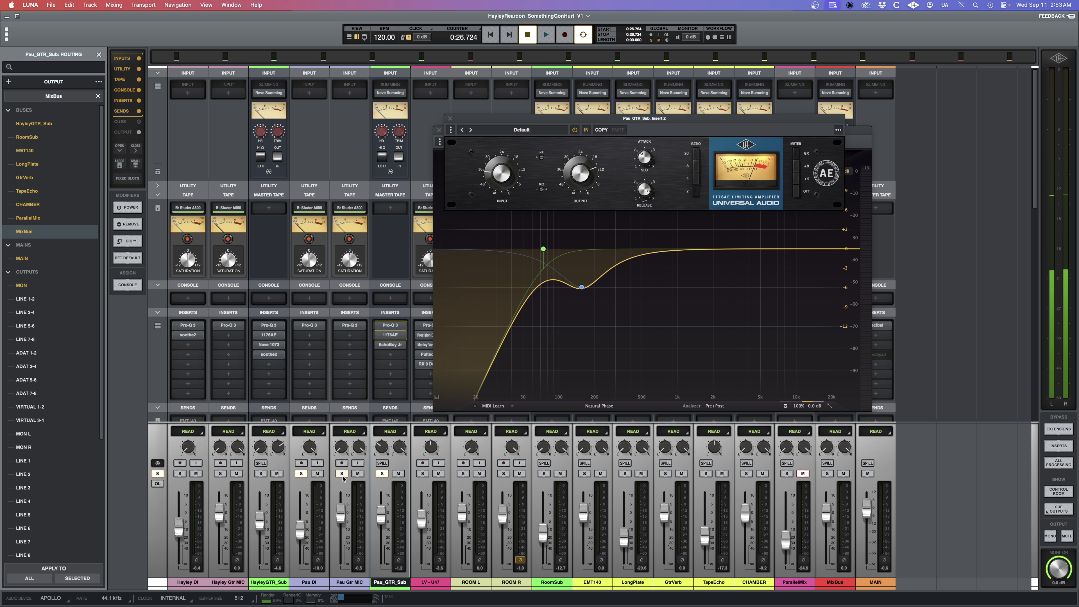
{"action": "key", "text": "space"}
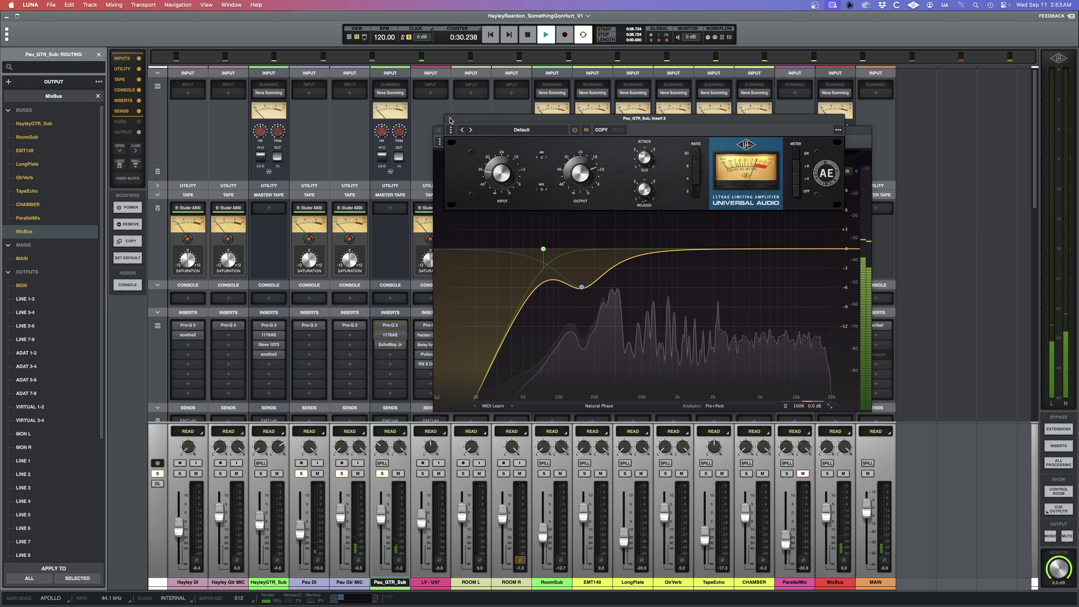
{"action": "left_click", "coordinate": [543, 249]}
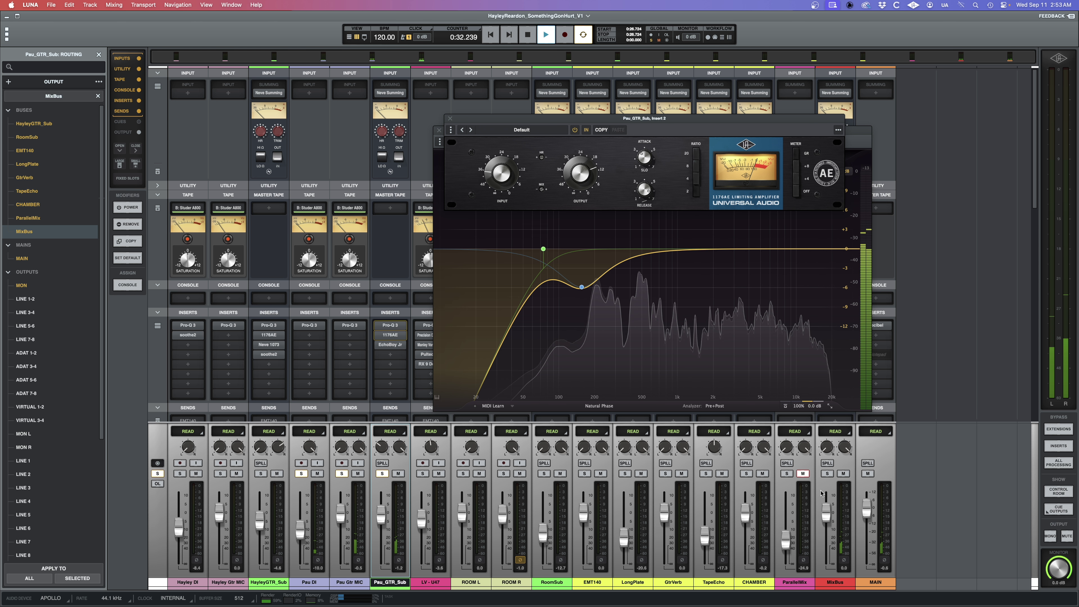
{"action": "left_click_drag", "start_coordinate": [872, 509], "coordinate": [870, 509]}
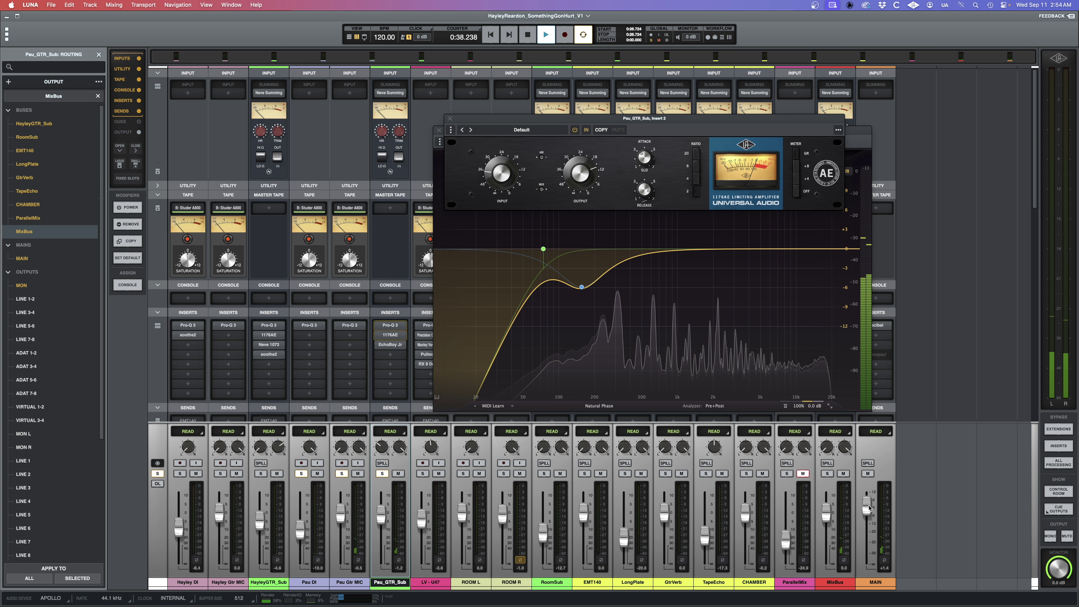
{"action": "key", "text": "space"}
{"action": "left_click_drag", "start_coordinate": [870, 507], "coordinate": [869, 522]}
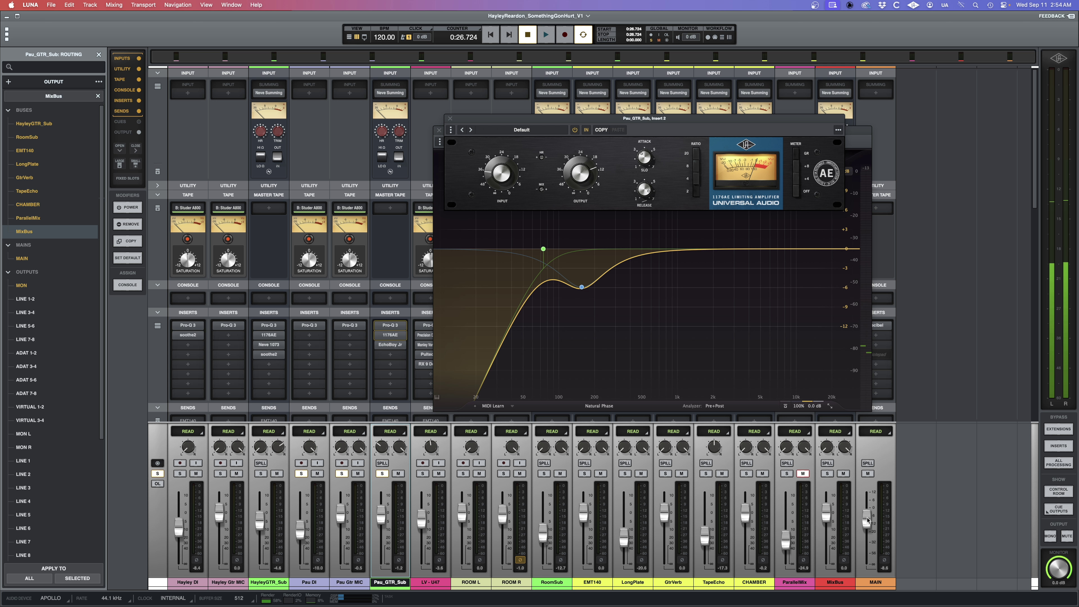
Unsolo the Pau guitar tracks, close the 1176AE and Pro-Q 3 windows and play the guitars in the full mix
{"action": "left_click", "coordinate": [342, 474]}
{"action": "left_click", "coordinate": [301, 473]}
{"action": "key", "text": "space"}
{"action": "left_click_drag", "start_coordinate": [868, 520], "coordinate": [867, 522]}
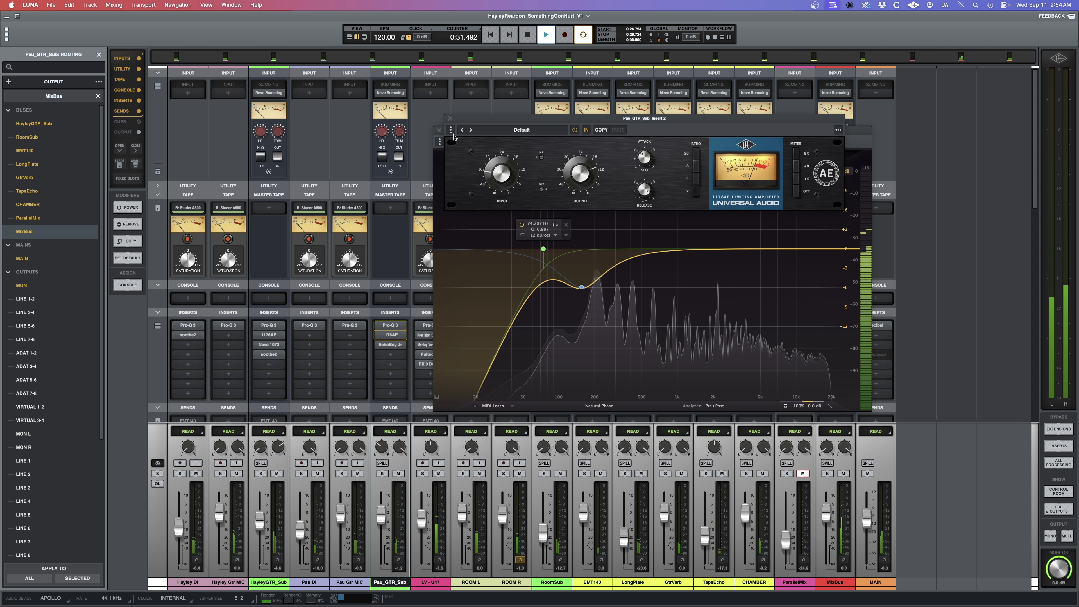
{"action": "left_click", "coordinate": [447, 119]}
{"action": "left_click", "coordinate": [440, 130]}
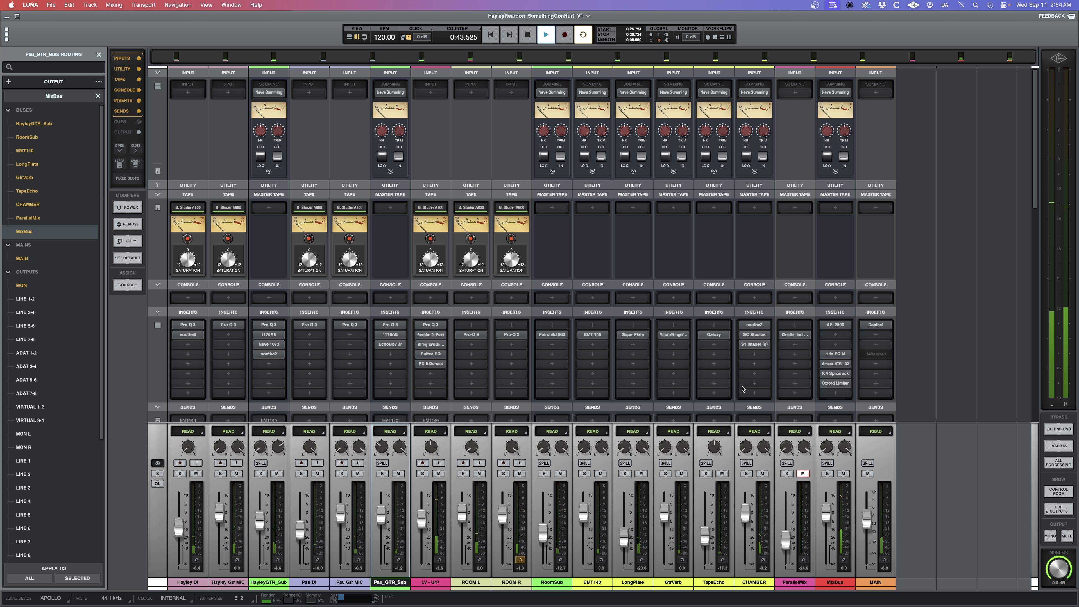
{"action": "key", "text": "space"}
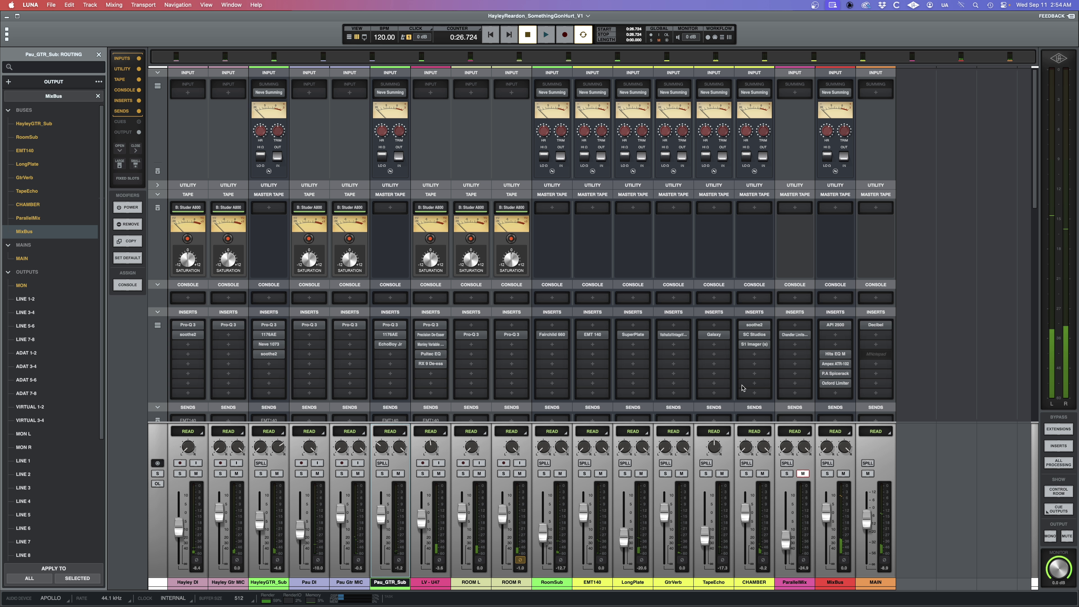
Examine the S1 Stereo Imager insert on the CHAMBER return and close it
{"action": "left_click", "coordinate": [754, 346]}
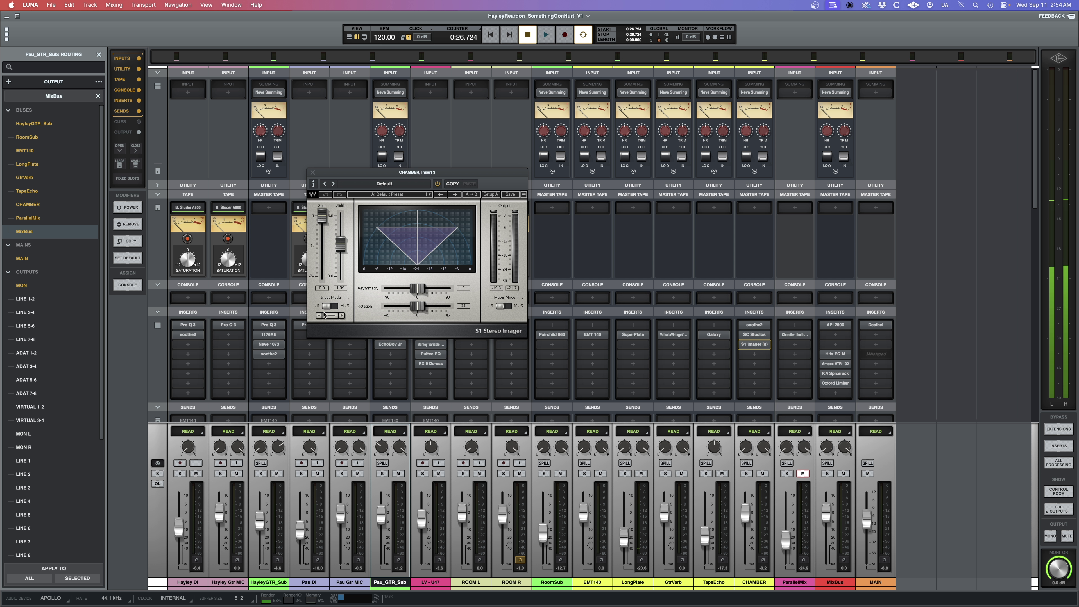
{"action": "left_click", "coordinate": [759, 566]}
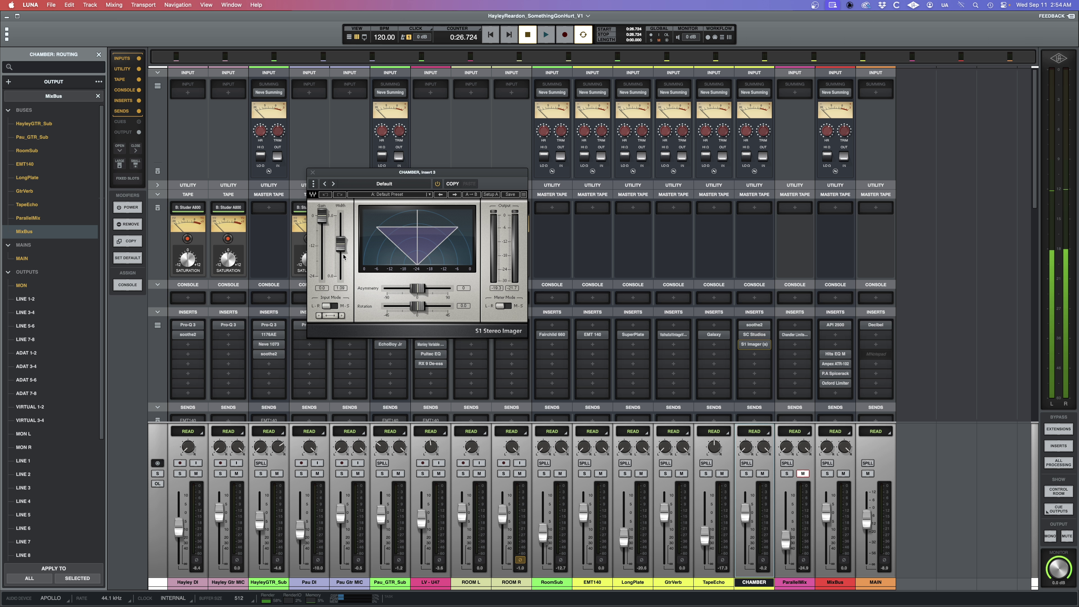
{"action": "left_click", "coordinate": [314, 173]}
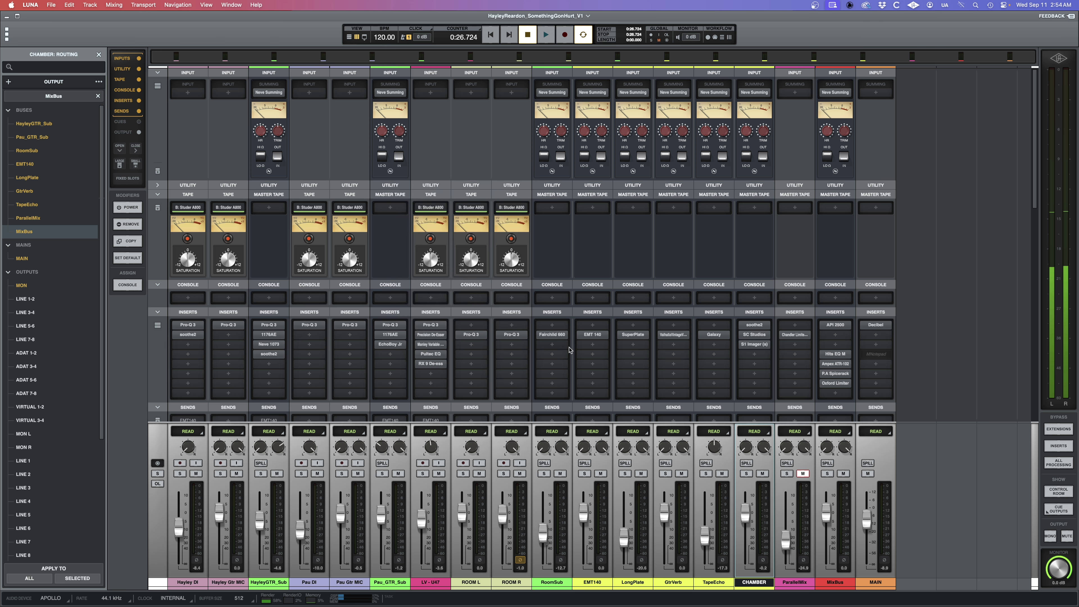
Move the playback start on the timeline to just before the C1 marker and play the full mix with the MAIN fader lowered
{"action": "key", "text": "super+equal"}
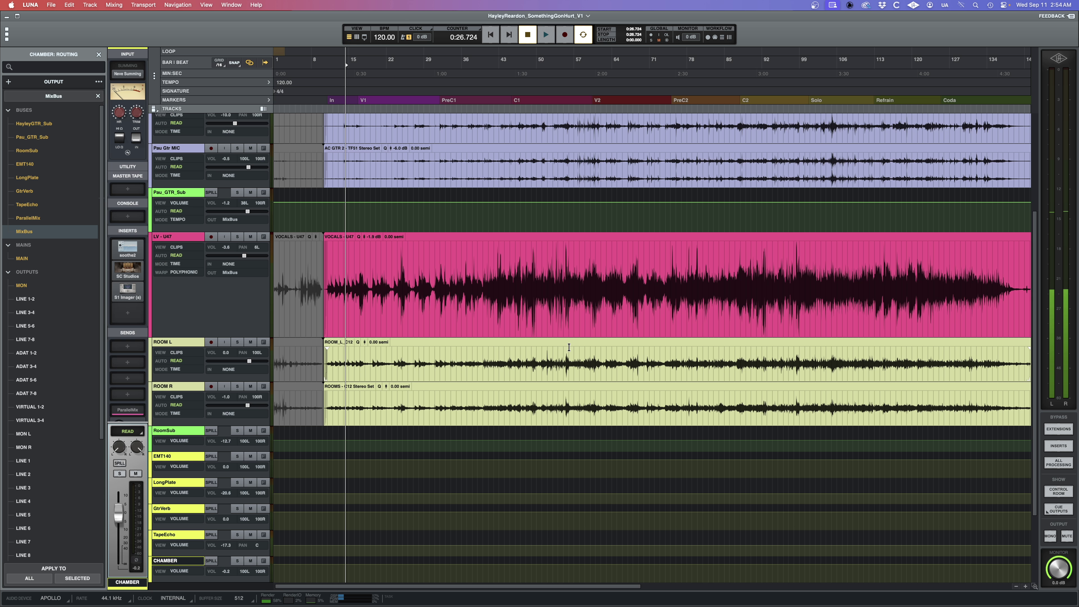
{"action": "left_click", "coordinate": [502, 250]}
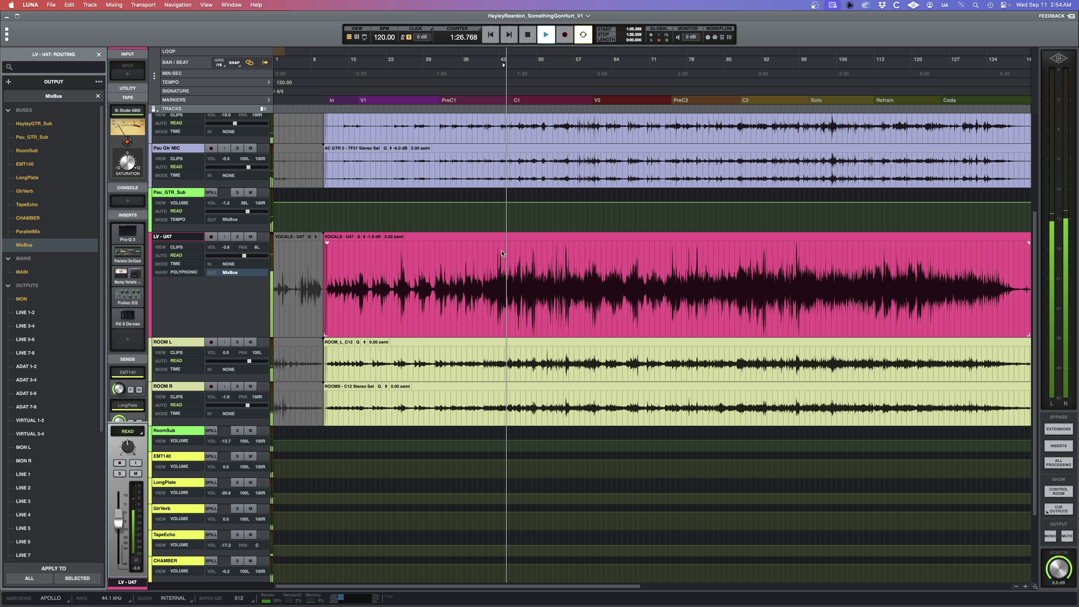
{"action": "key", "text": "super+equal"}
{"action": "left_click_drag", "start_coordinate": [866, 521], "coordinate": [869, 527]}
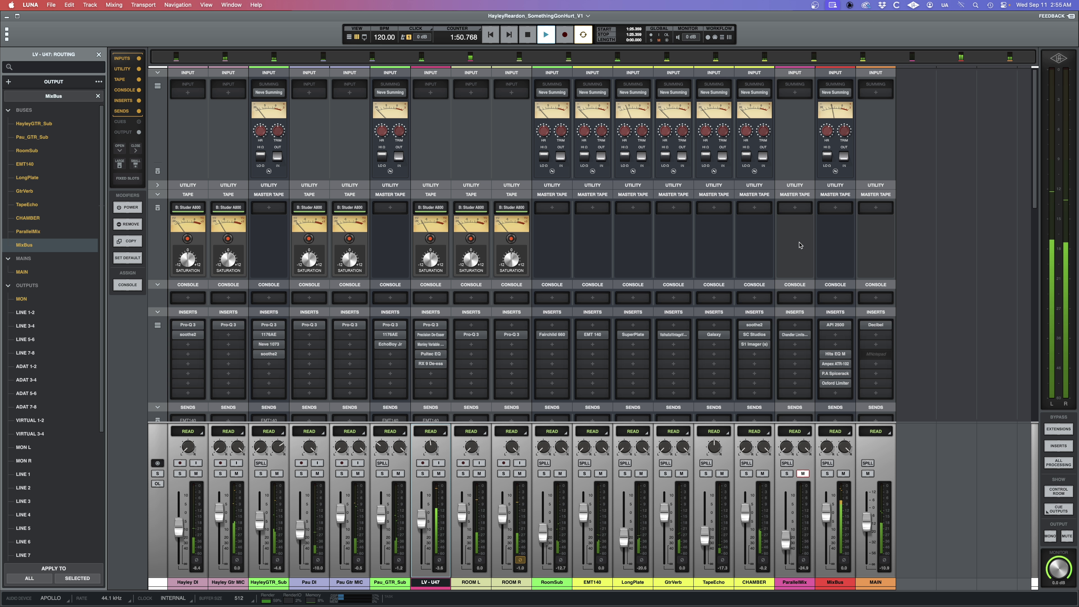
{"action": "key", "text": "space"}
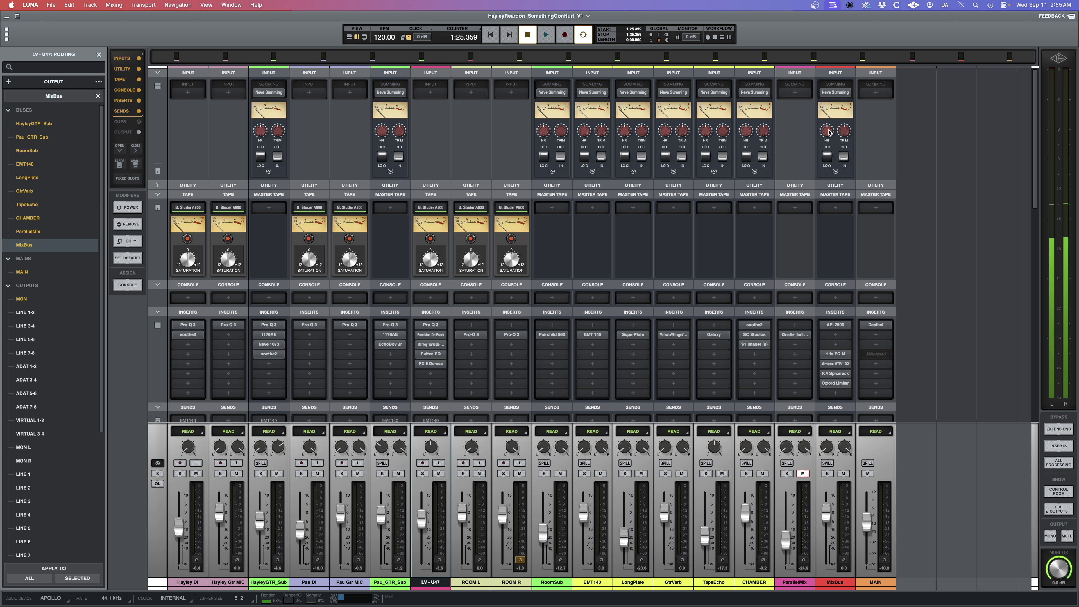
Replay the passage around C1 twice with all processing active and examine the Neve Summing controls on MixBus
{"action": "key", "text": "space"}
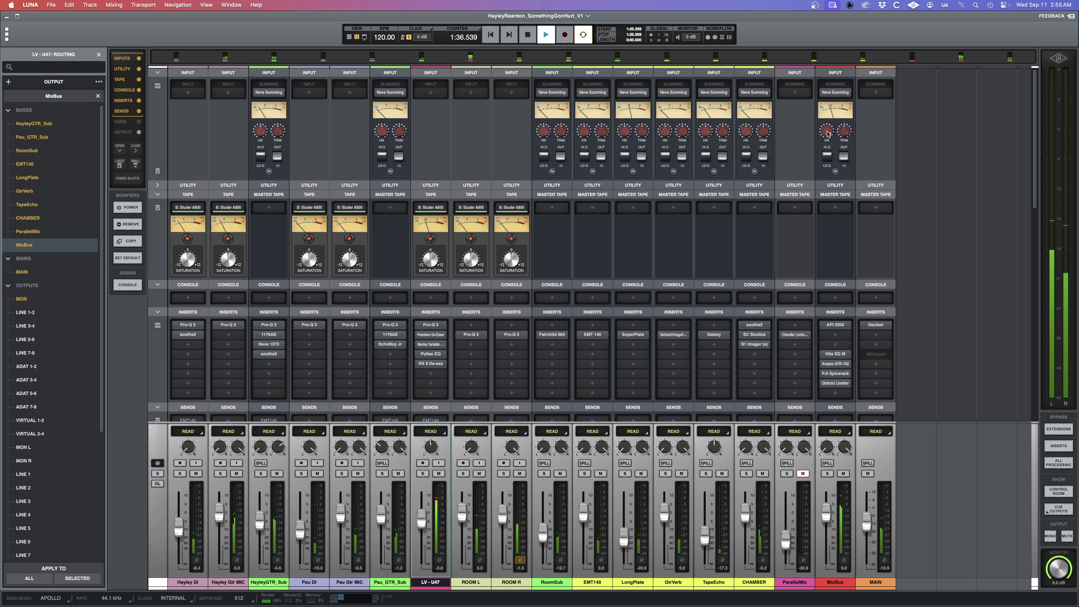
{"action": "key", "text": "space"}
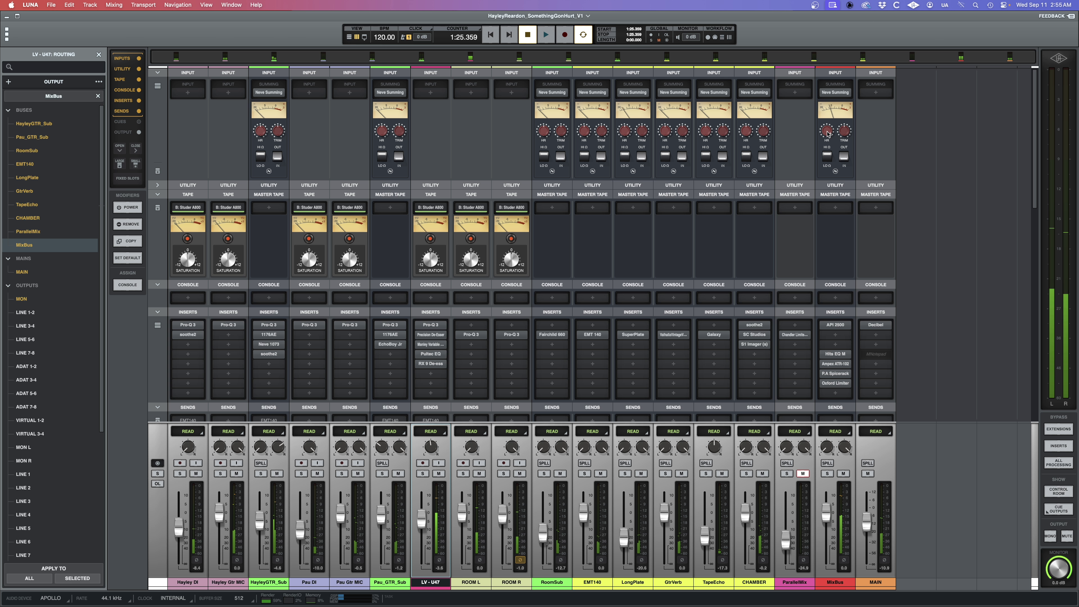
{"action": "left_click", "coordinate": [827, 133]}
{"action": "left_click", "coordinate": [797, 136]}
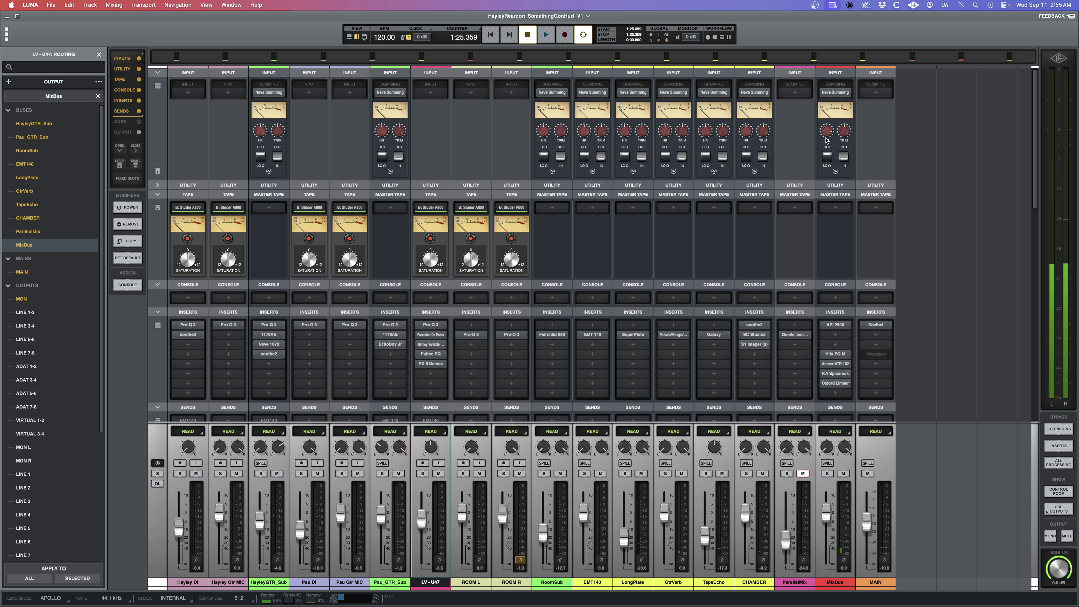
{"action": "key", "text": "space"}
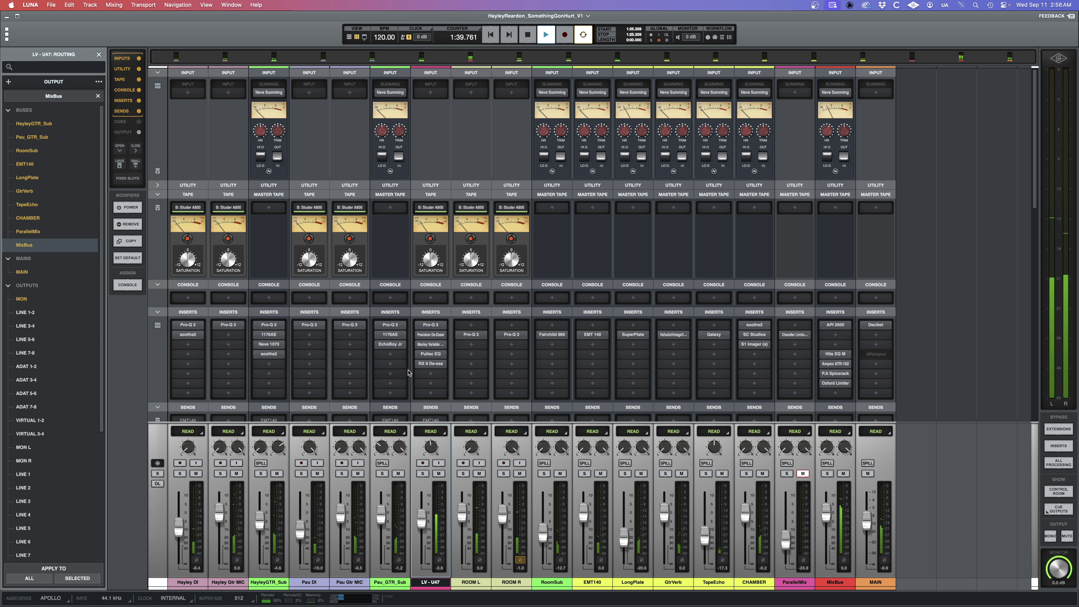
{"action": "key", "text": "space"}
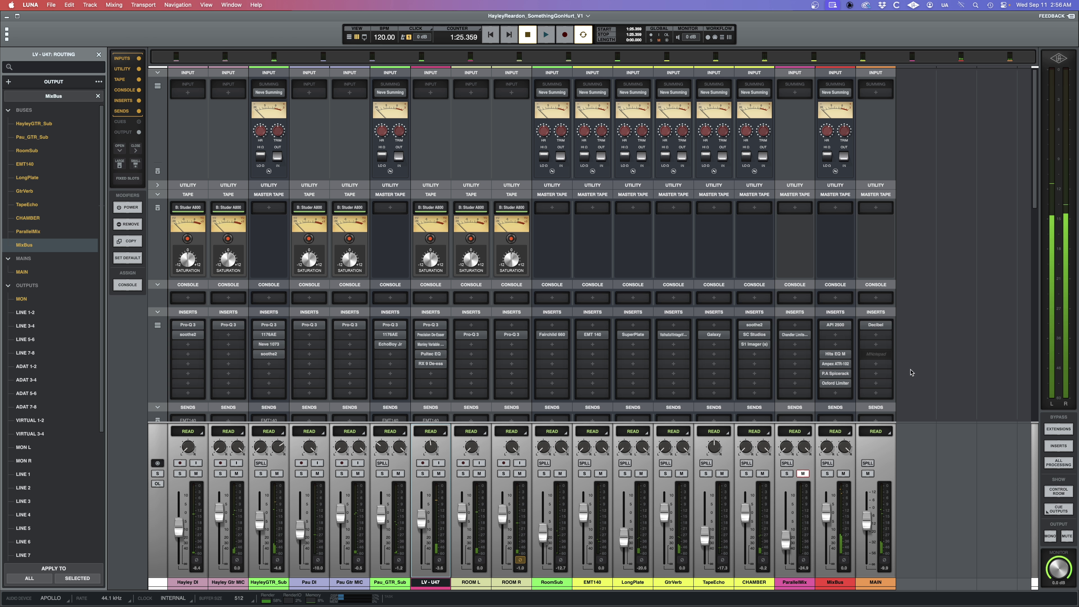
Compare the passage around C1 with all processing bypassed and re-enabled, adjusting the MAIN fader for each playback
{"action": "left_click", "coordinate": [1062, 463]}
{"action": "key", "text": "space"}
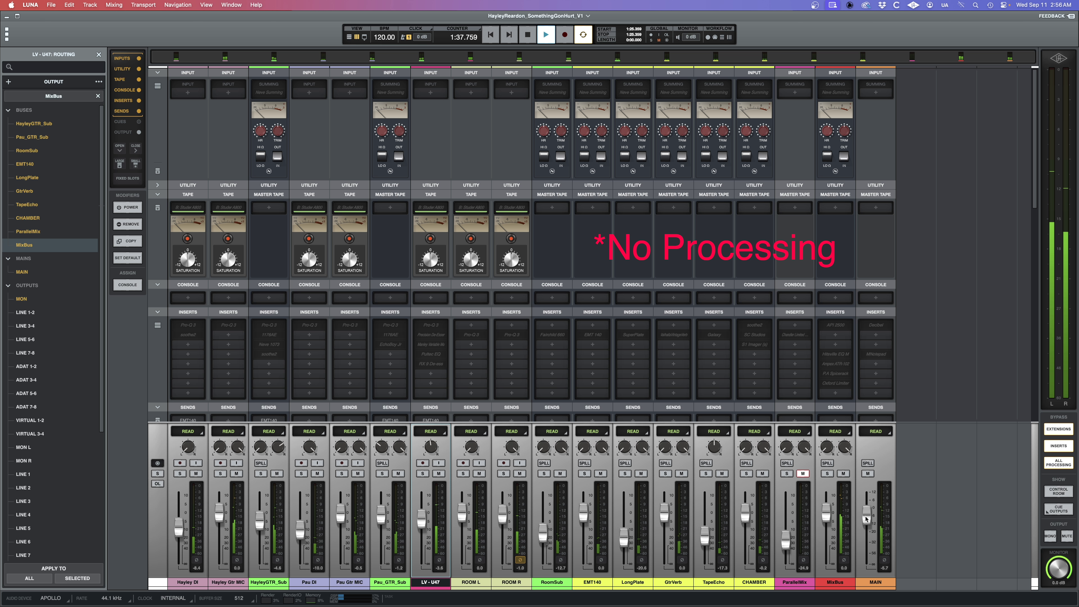
{"action": "key", "text": "space"}
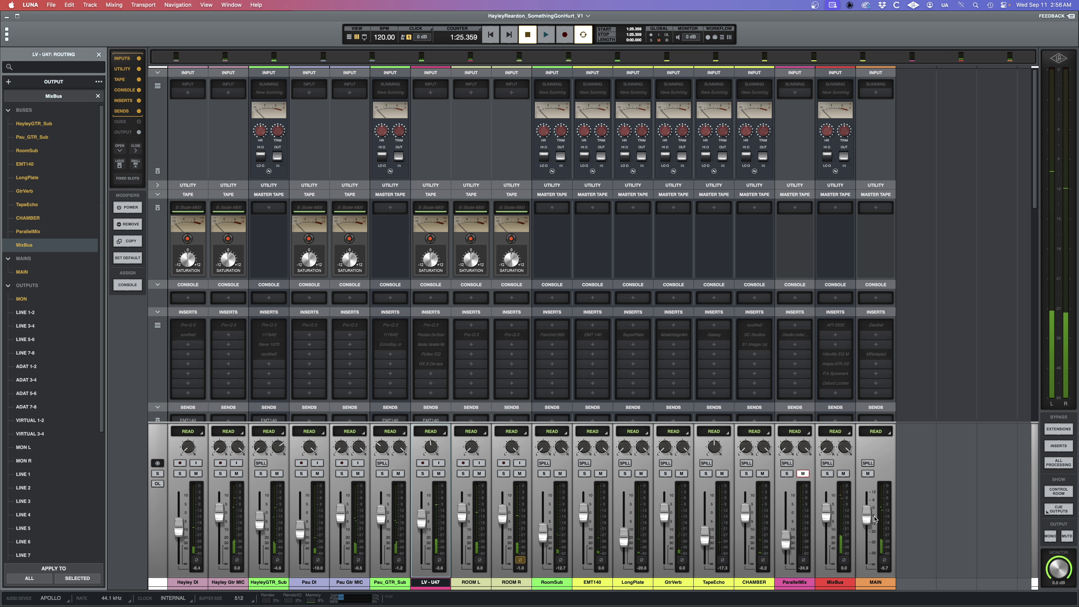
{"action": "left_click", "coordinate": [1058, 463]}
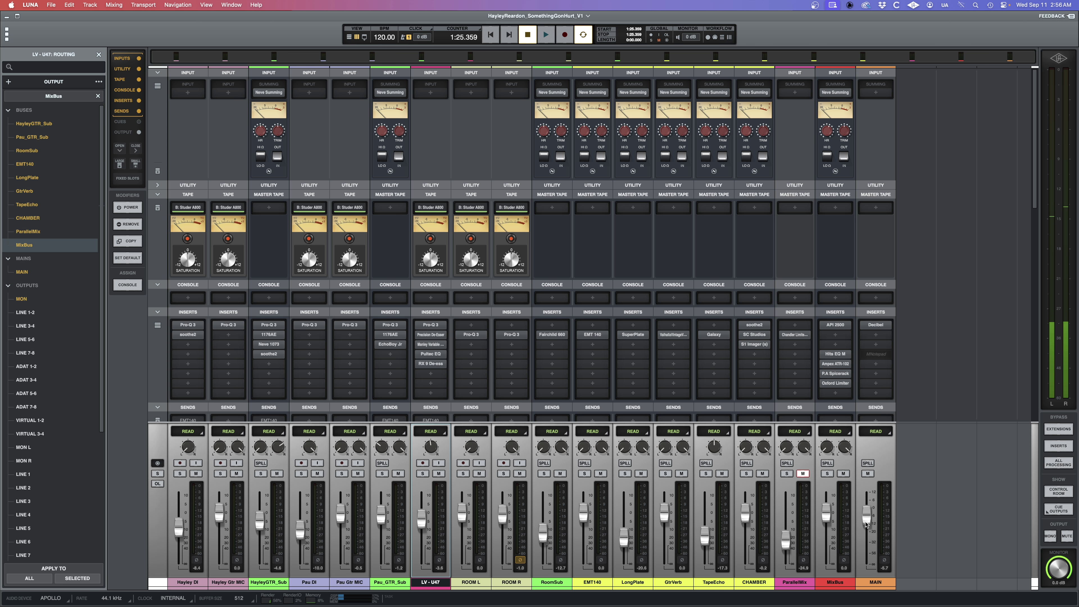
{"action": "key", "text": "space"}
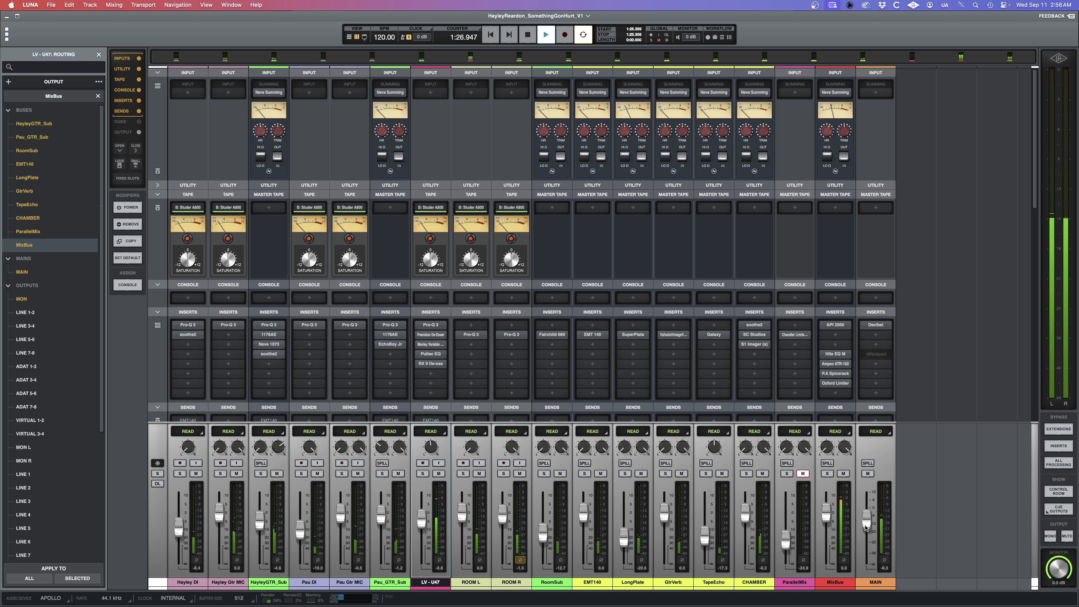